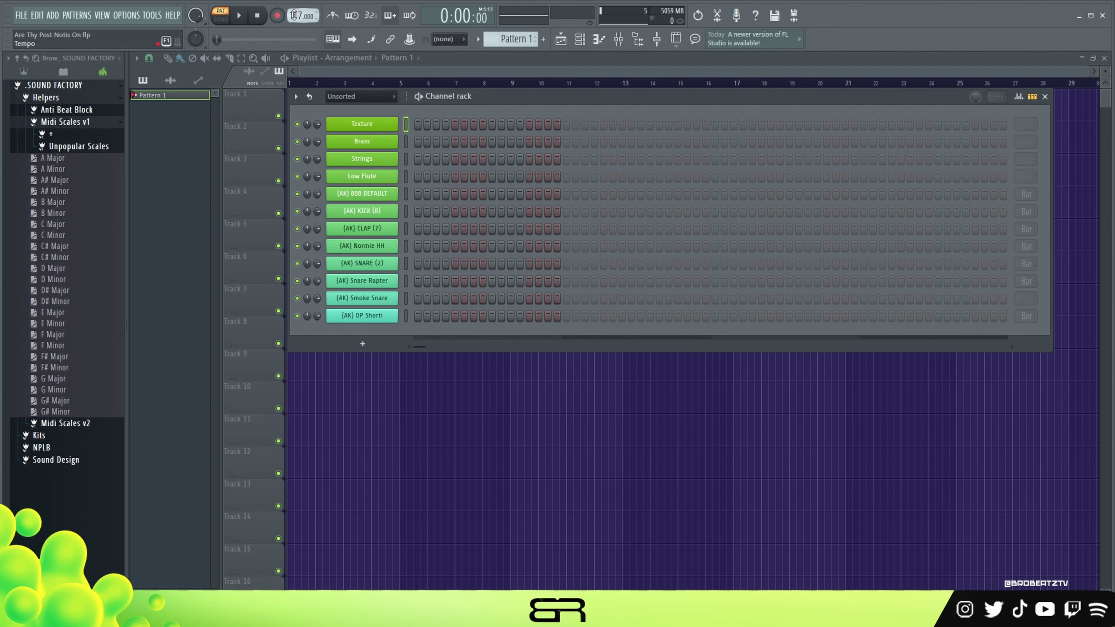
Step: Load the D Minor scale from Midi Scales v1 as a new channel above Texture in the channel rack
scroll(300, 16, down, 1)
drag(454, 95, 453, 95)
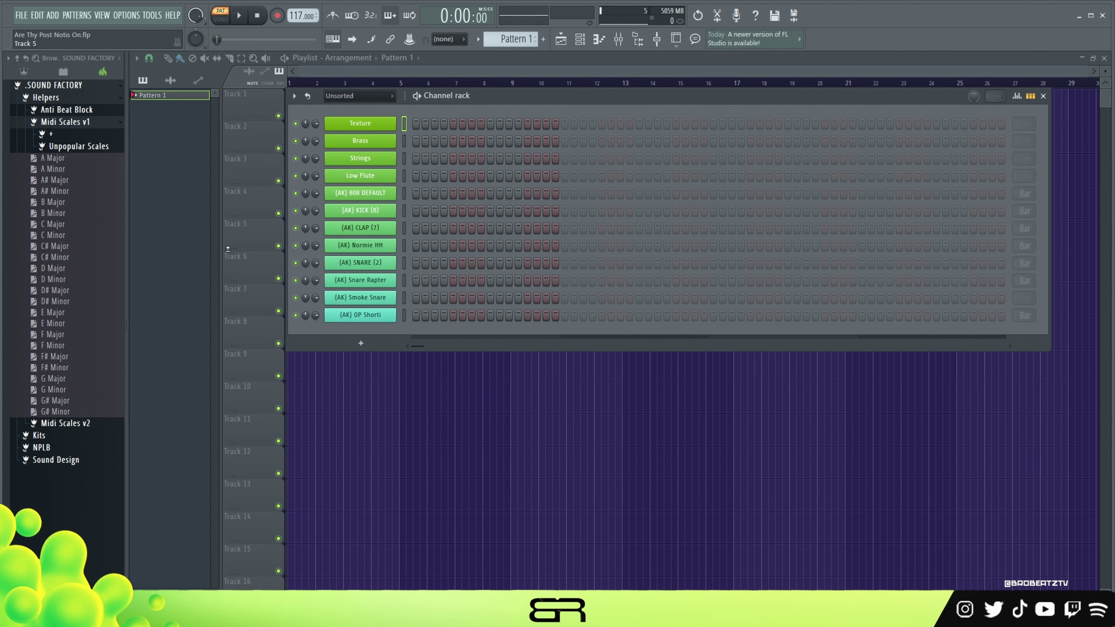
drag(54, 279, 370, 112)
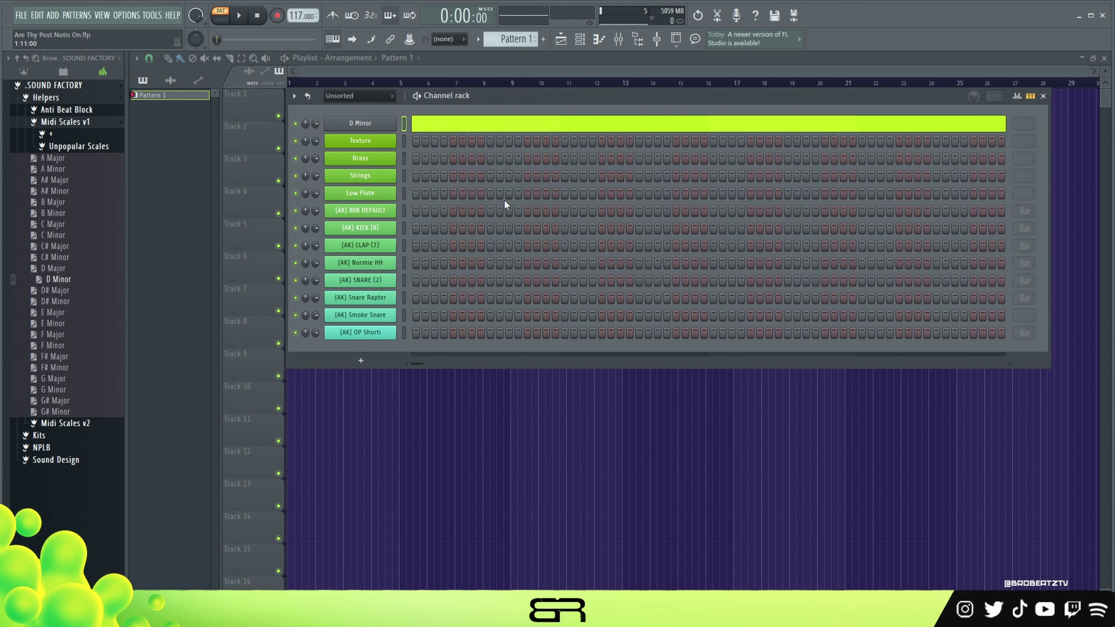
click(85, 124)
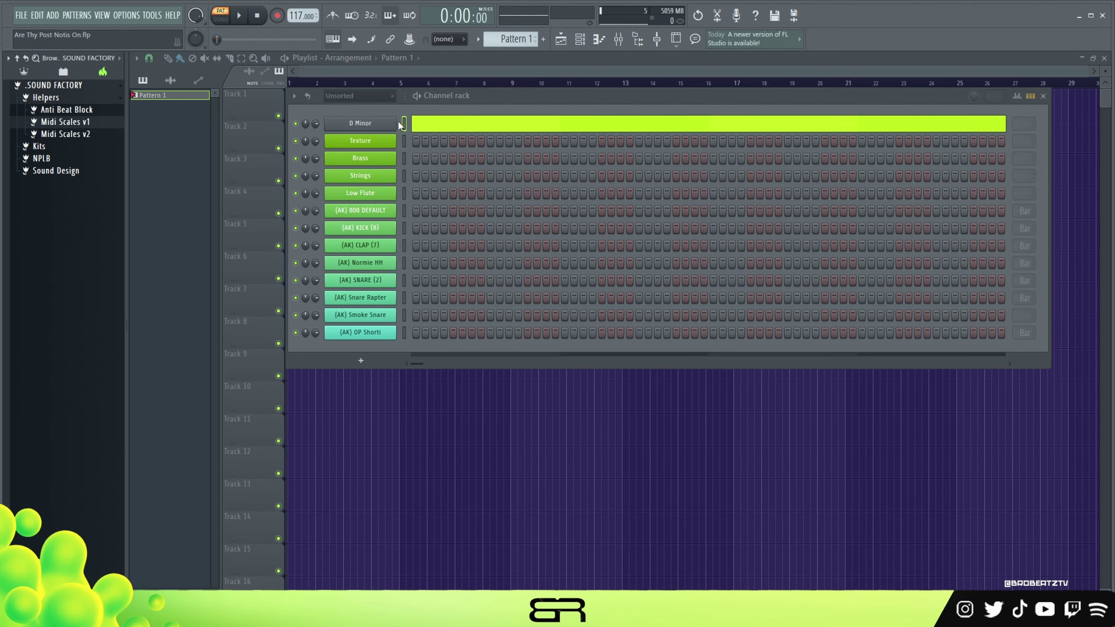
Step: Look over the Texture and Brass instruments and audition some notes of the Session Horns Pro patch
drag(403, 140, 403, 194)
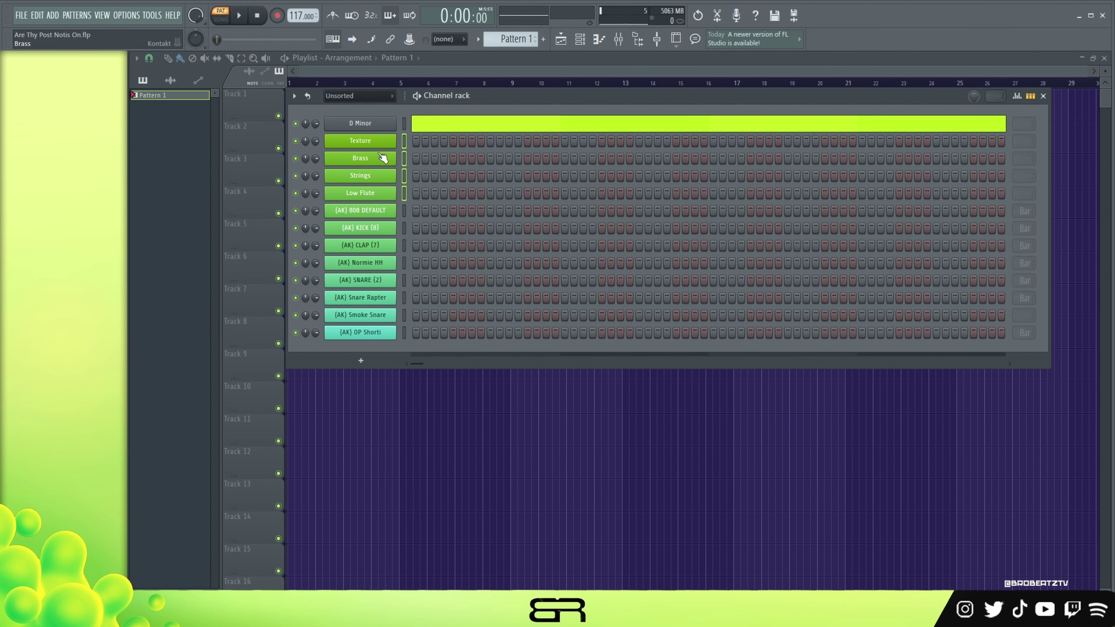
click(386, 141)
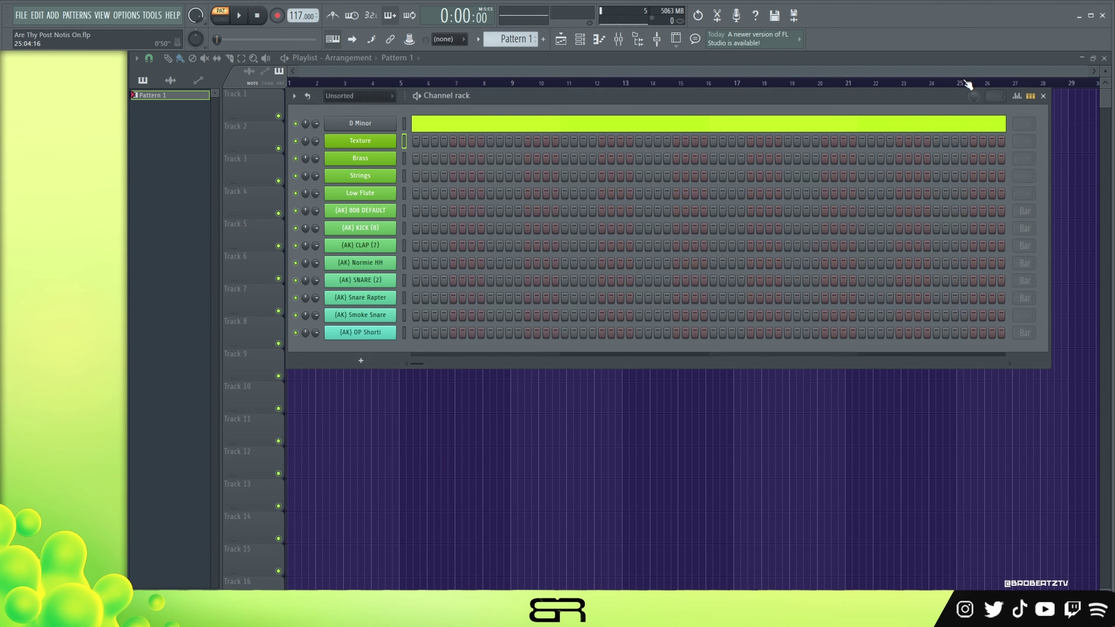
click(967, 83)
click(377, 160)
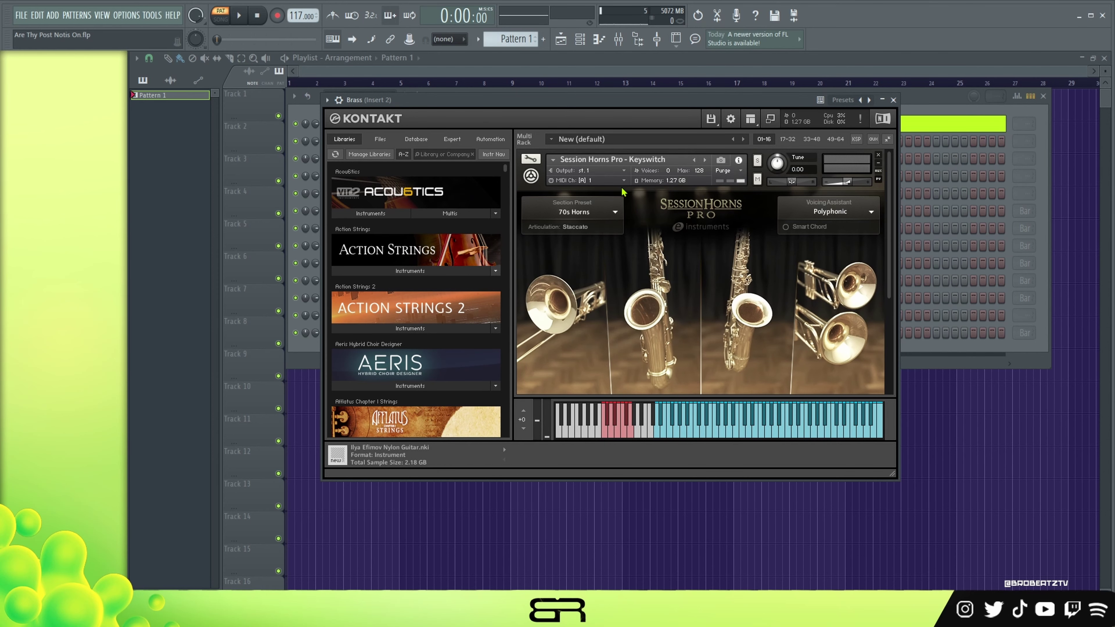
drag(720, 432, 762, 430)
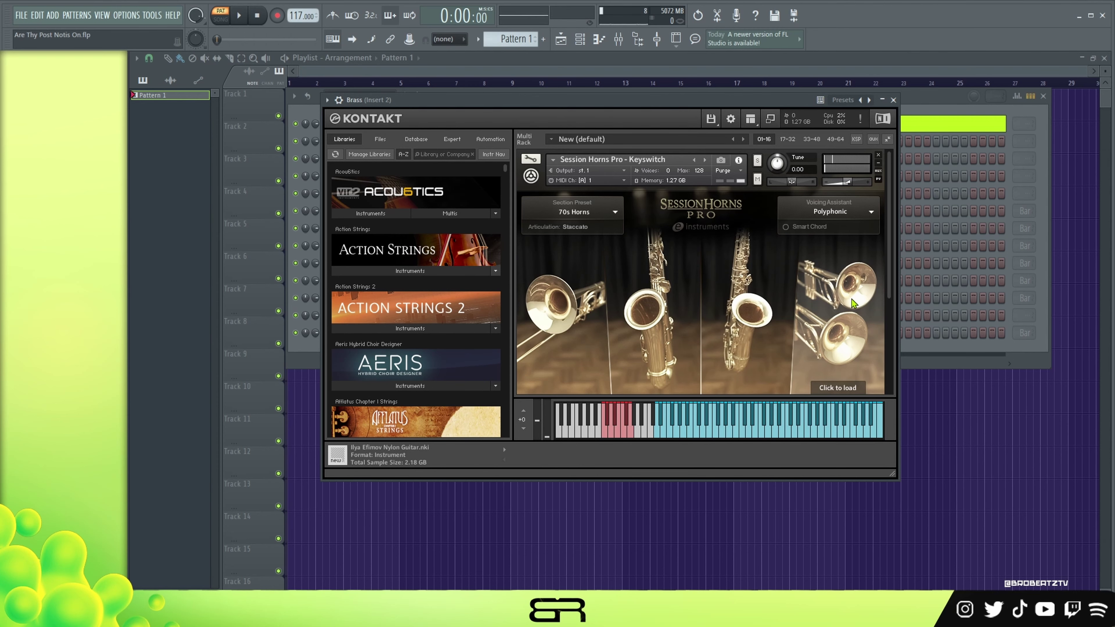
click(893, 100)
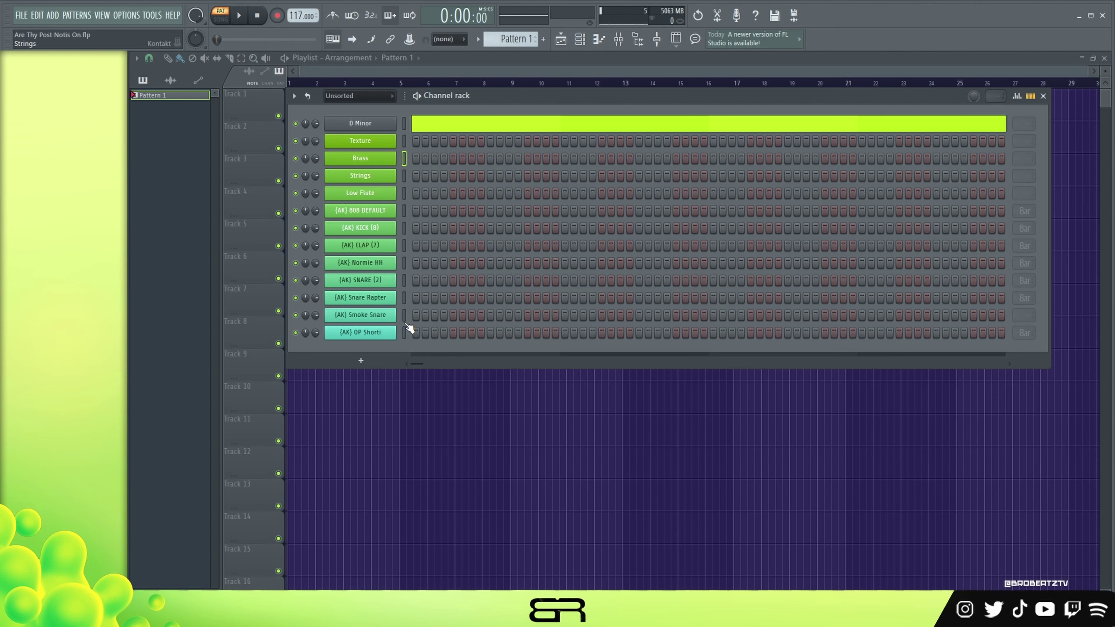
Step: View the Strings and Low Flute instruments, audition a few Low Flute notes, and close both instruments
click(360, 176)
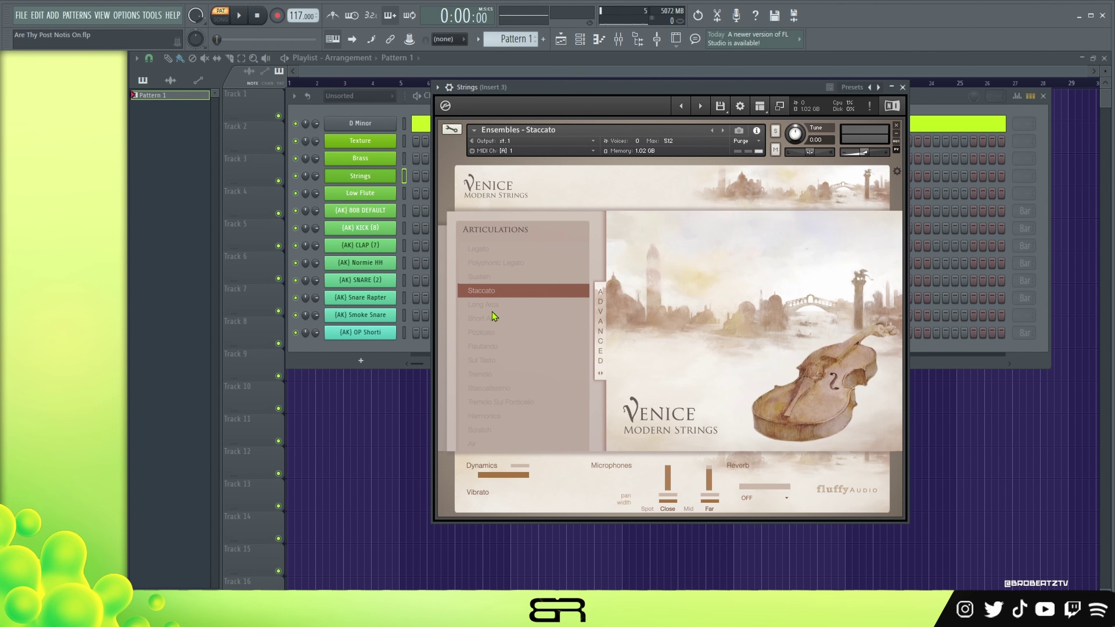
click(903, 87)
click(360, 194)
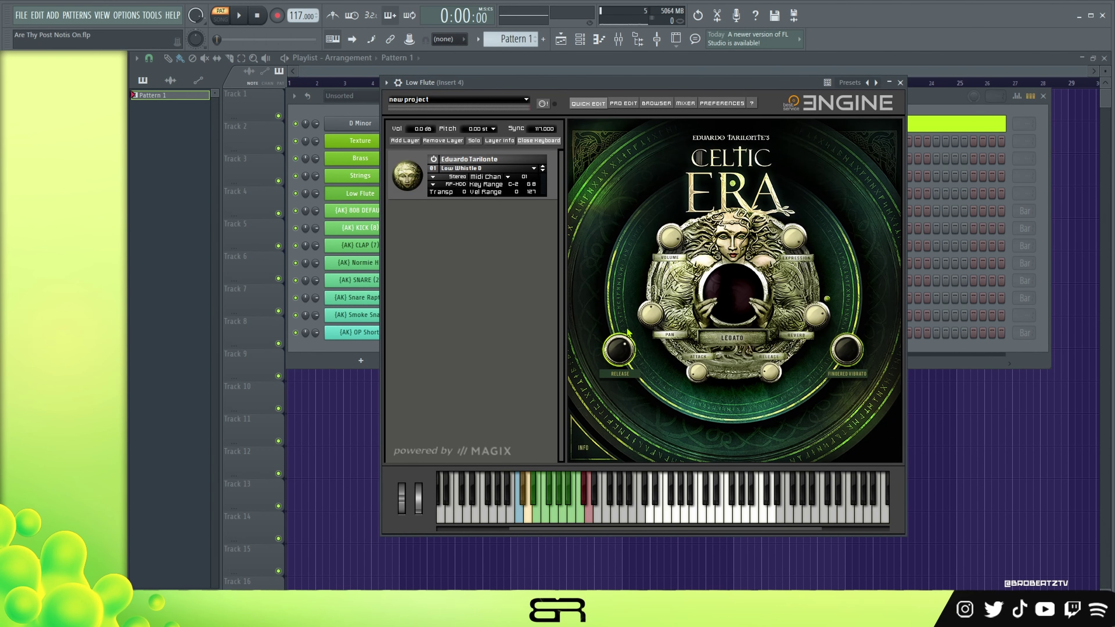
mouse_move(502, 84)
mouse_down()
mouse_move(634, 92)
mouse_move(495, 91)
mouse_up()
click(762, 526)
click(783, 525)
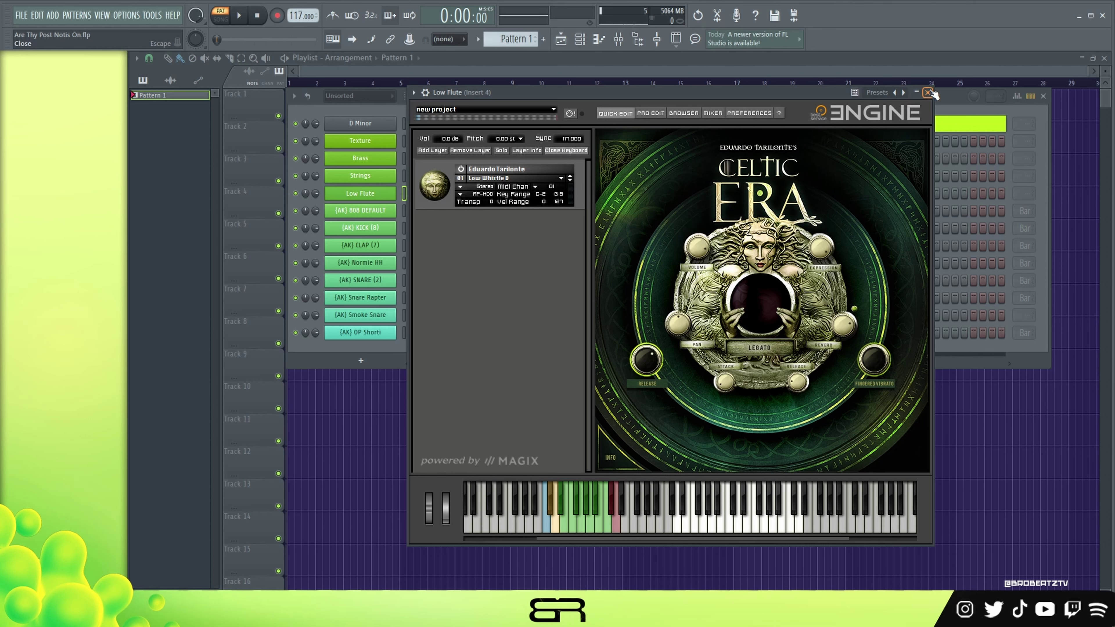
drag(815, 91, 824, 94)
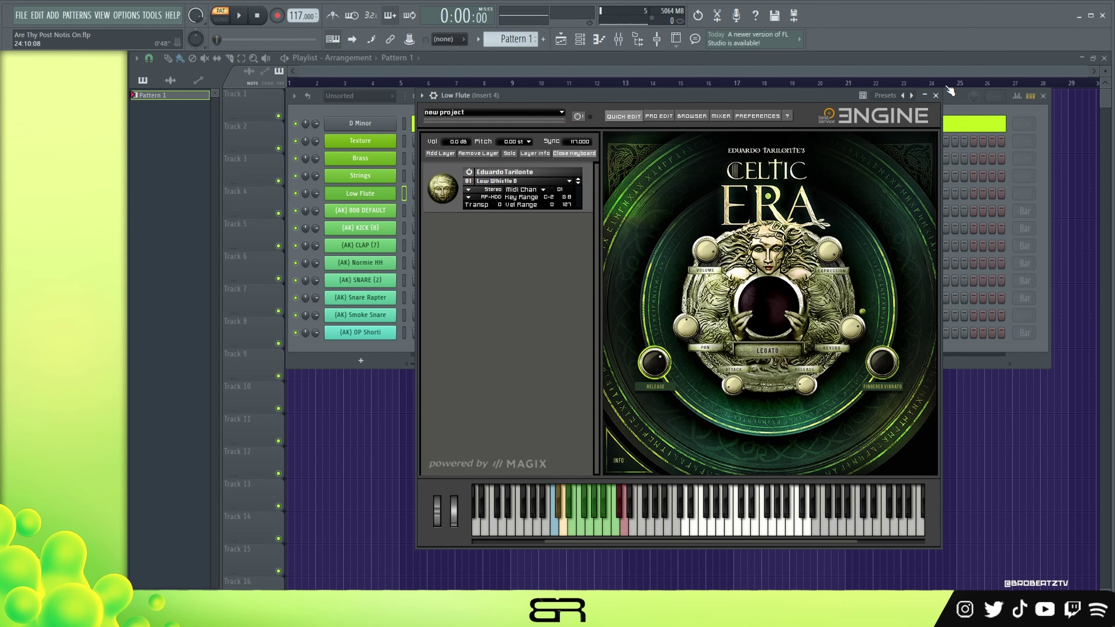
click(936, 95)
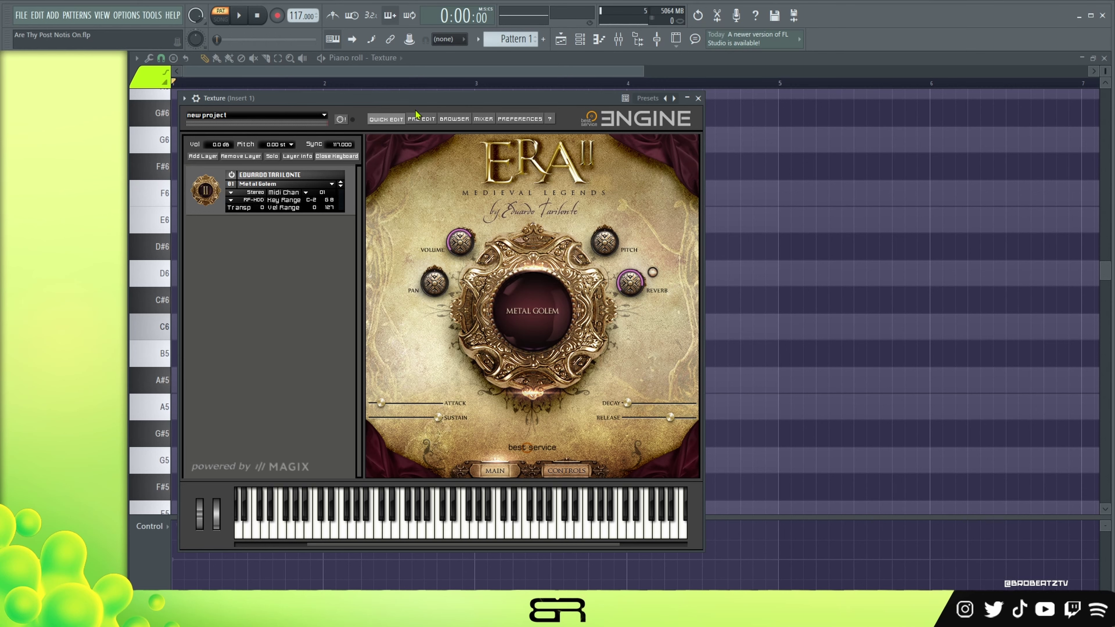
Step: Draw a four-bar D6 note for Texture, lower its velocity to about 62%, and play it back
drag(536, 93, 772, 55)
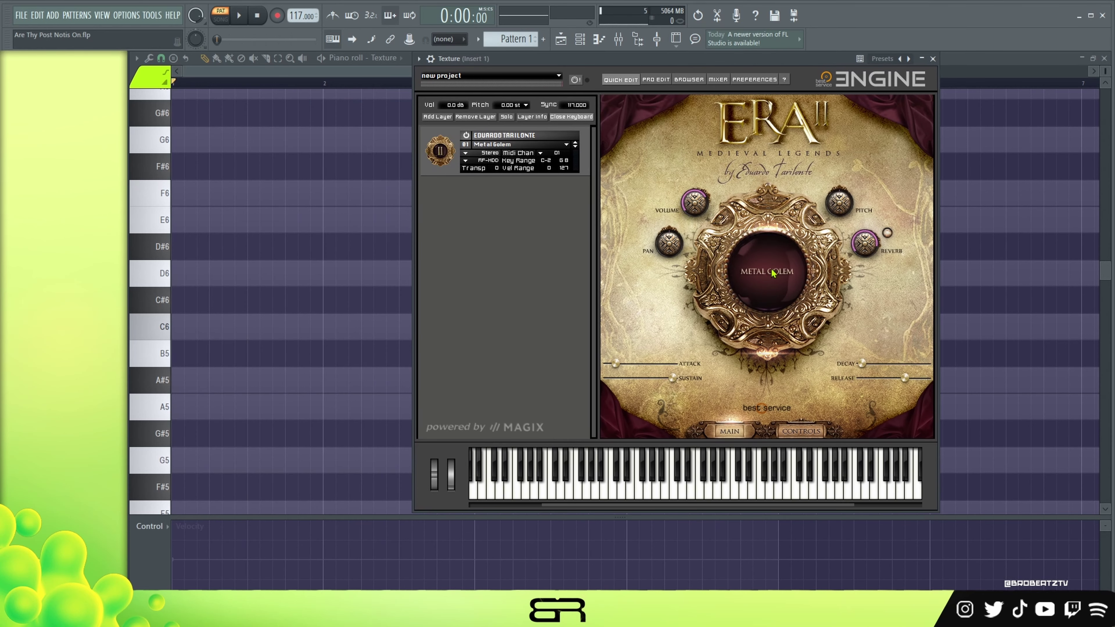
click(212, 277)
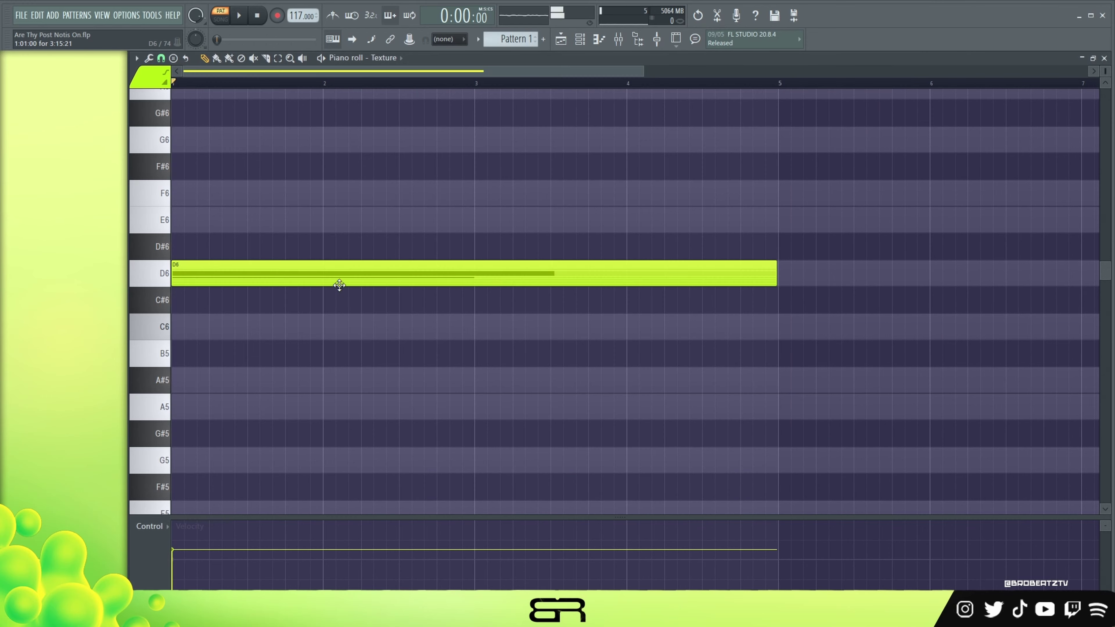
drag(179, 558, 181, 551)
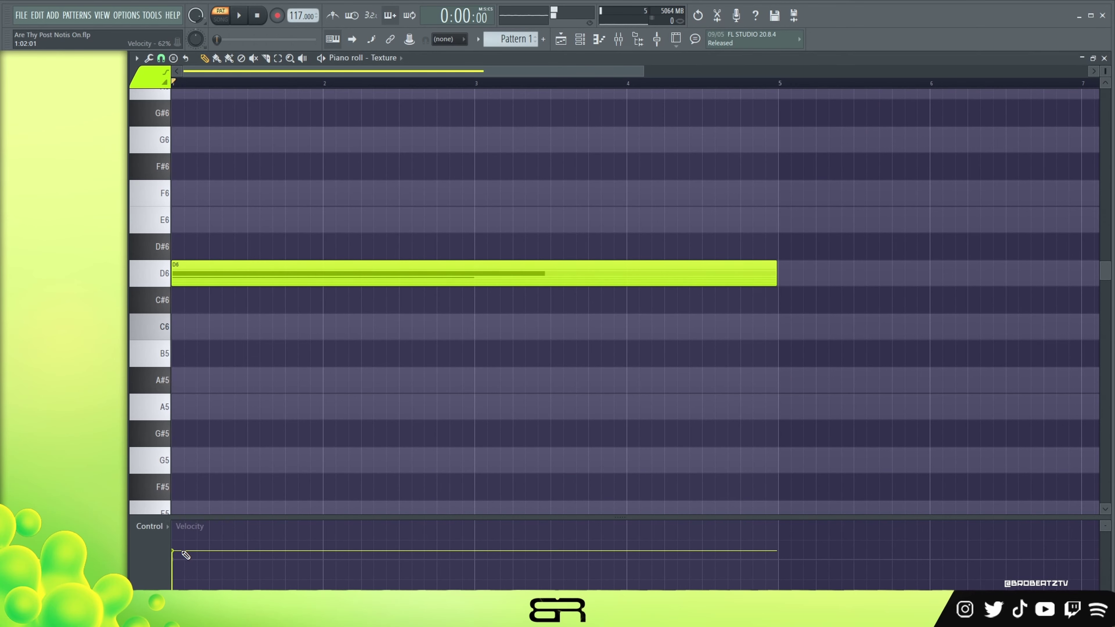
key(space)
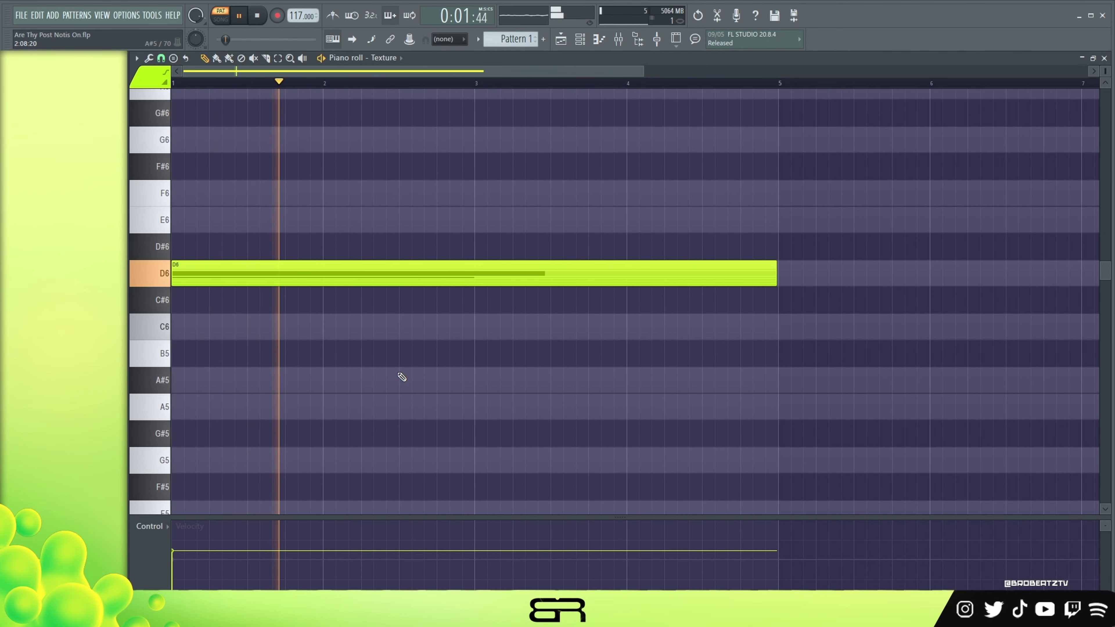
key(space)
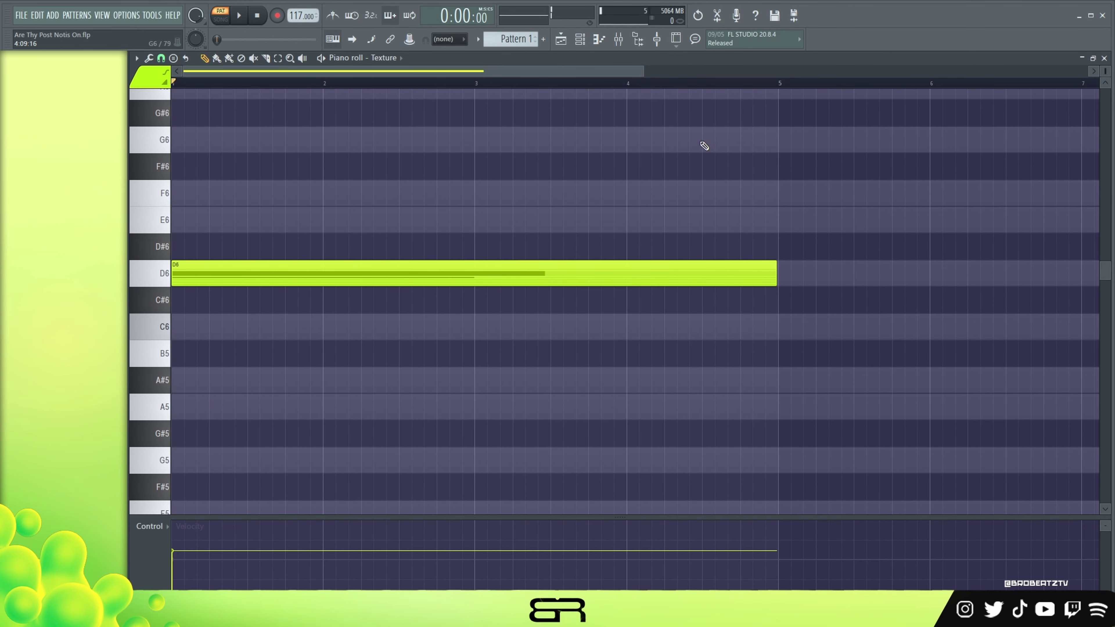
Step: Open the Brass channel's piano roll and place a short D5 note at the start of bar 1
click(580, 39)
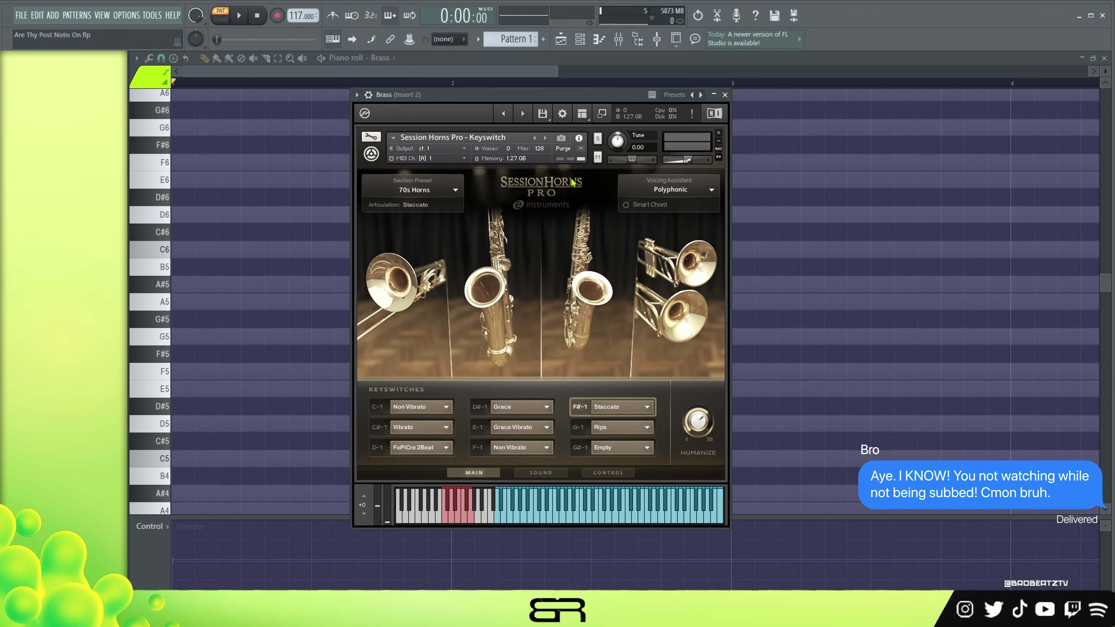
click(726, 95)
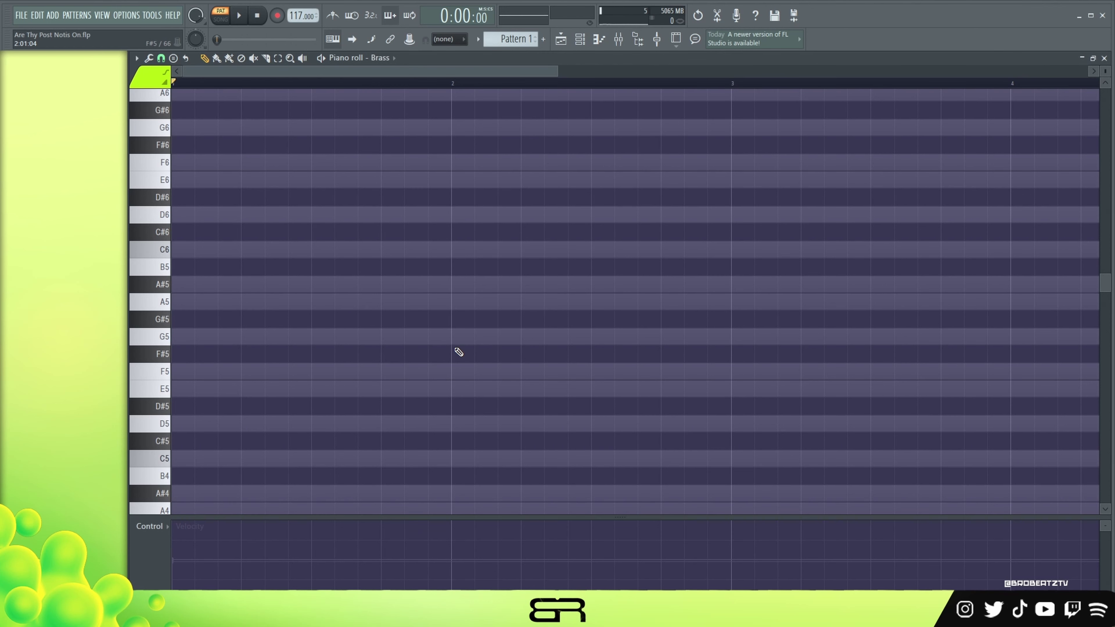
click(214, 425)
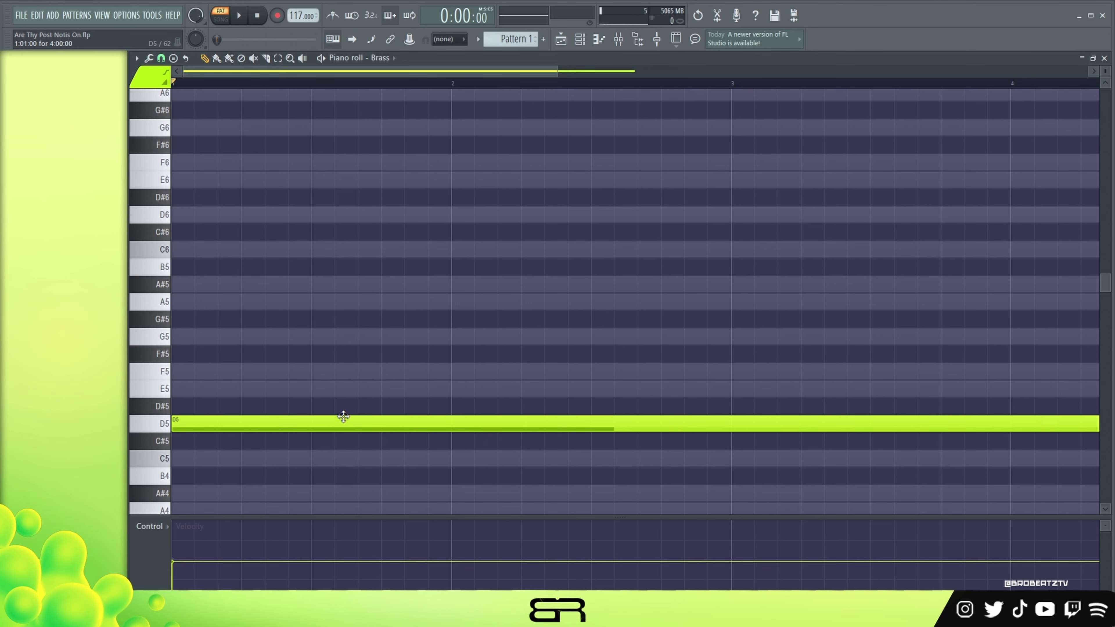
key(ctrl+a)
key(shift+d)
key(ctrl+d)
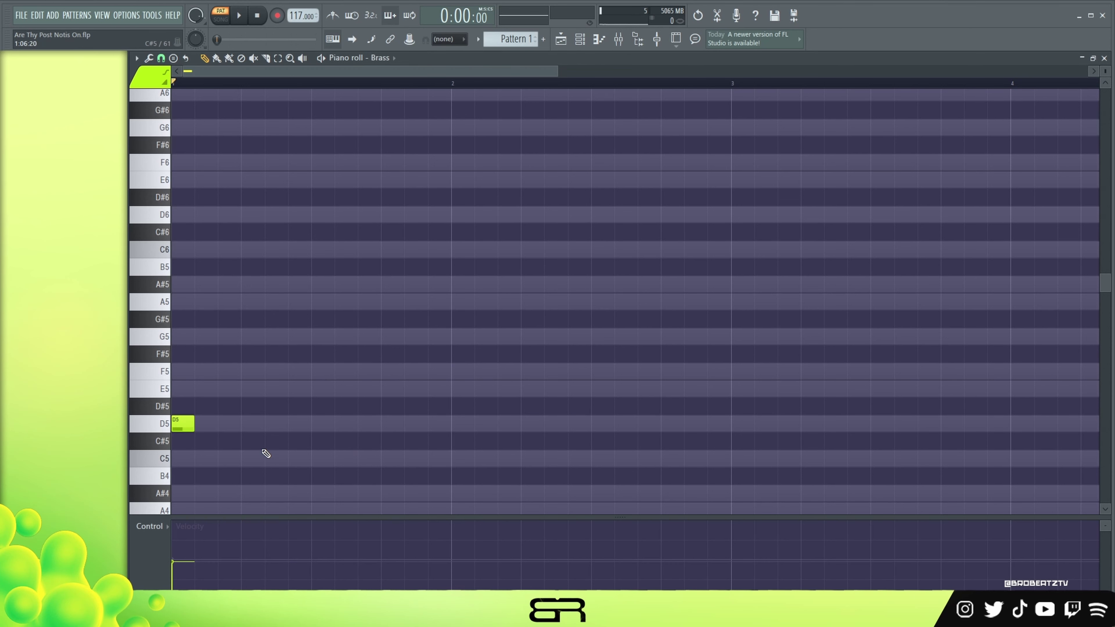
Step: Build a rising run of one-beat D5, E5, F5 and G5 notes across bar 1 and play it back
drag(195, 424, 443, 424)
click(216, 388)
click(202, 371)
click(186, 336)
key(ctrl+a)
drag(392, 424, 301, 422)
ctrl+click(460, 461)
drag(498, 329, 368, 430)
click(452, 424)
right_click(451, 423)
drag(452, 442, 348, 324)
drag(450, 338, 411, 333)
ctrl+click(253, 366)
ctrl+click(339, 352)
drag(211, 389, 282, 387)
key(space)
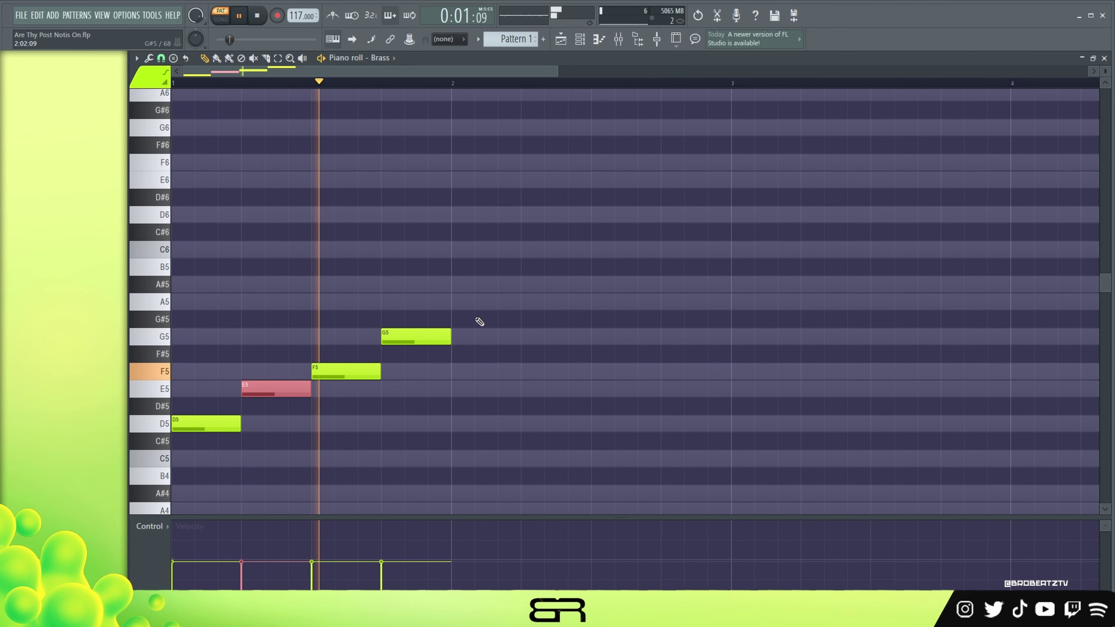
Step: Raise the velocity of all four Brass notes to the maximum
key(ctrl+a)
key(space)
key(ctrl+d)
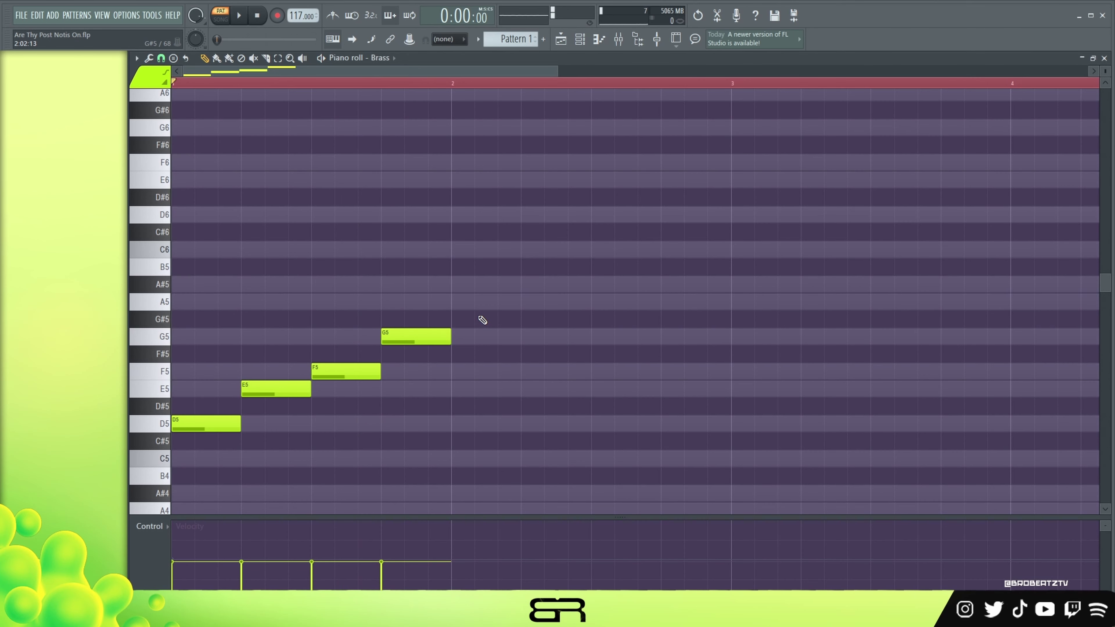
key(ctrl+a)
scroll(480, 326, up, 10)
key(ctrl+d)
Step: Copy the opening D5 note and raise the copy one octave to D6
click(204, 425)
key(ctrl+c)
key(ctrl+v)
key(ctrl+Up)
key(ctrl+d)
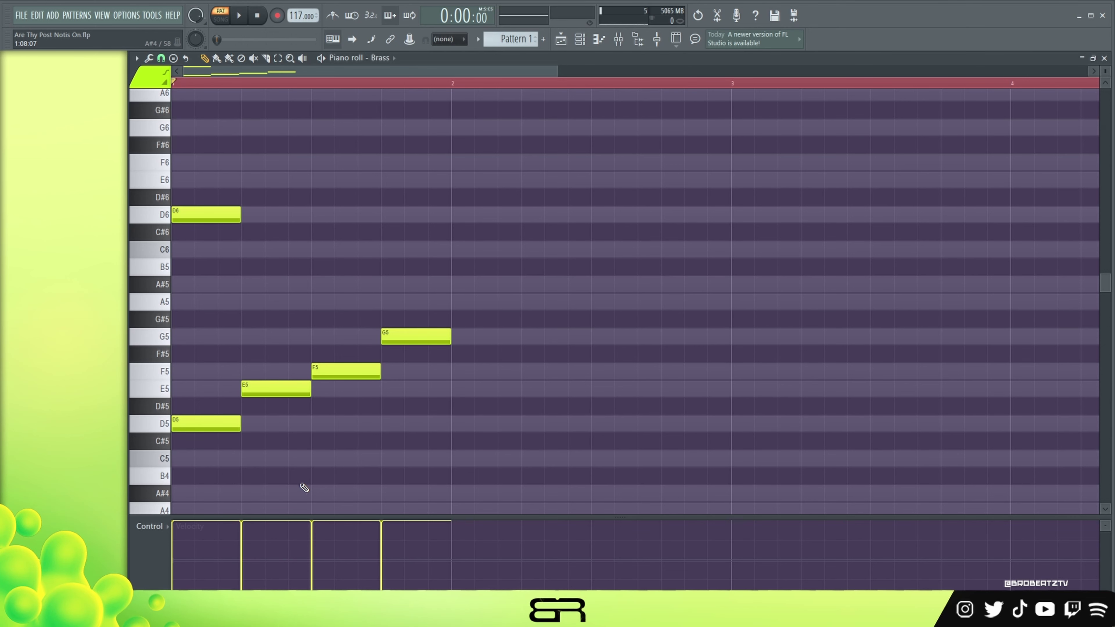
Step: Move the E5 note to F5 at the start of bar 1 and shift the G5 note ahead of the second F5
drag(268, 382, 194, 370)
key(space)
key(space)
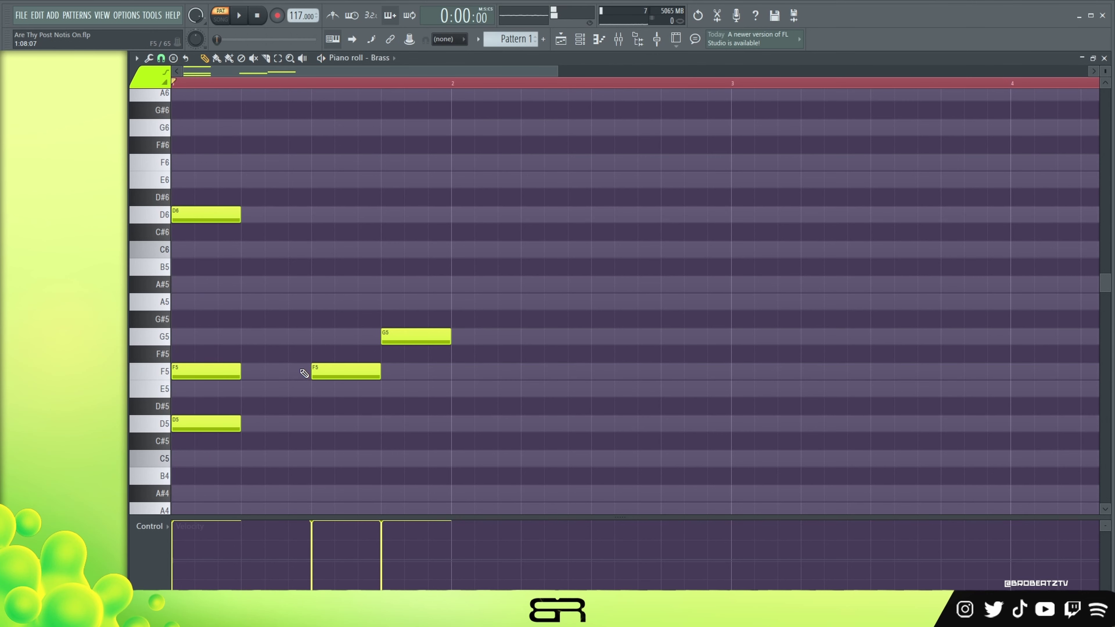
drag(393, 335, 300, 335)
Step: Copy the whole bar 1 Brass phrase into bar 2
key(ctrl+a)
drag(205, 377, 481, 372)
key(ctrl+d)
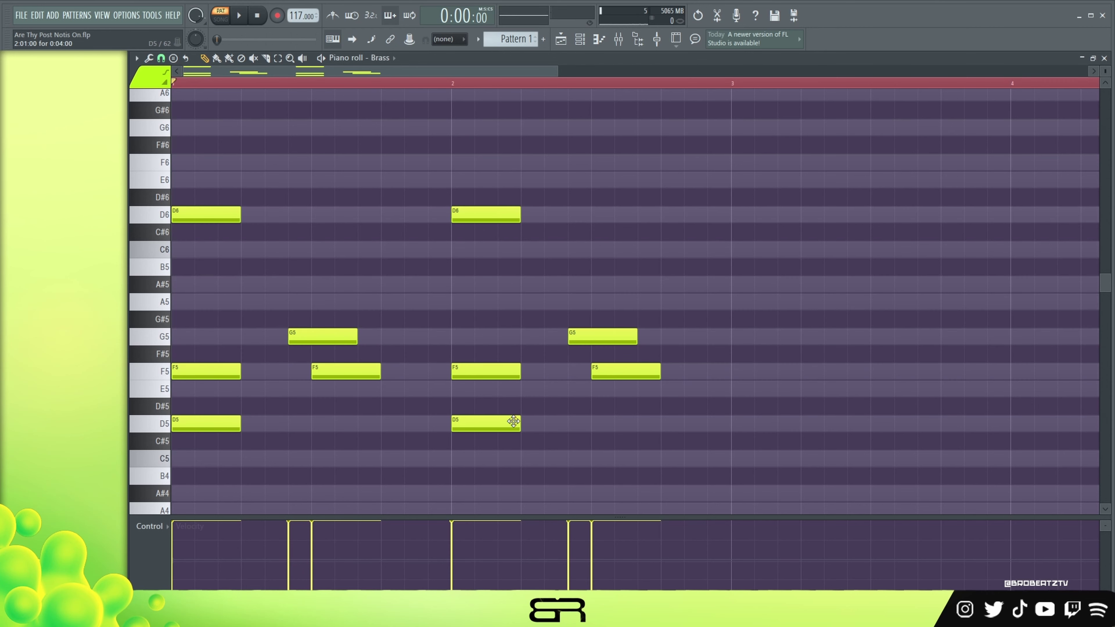
Step: In bar 2, lower the last F5 note to E5 and add an F5 and a shorter E5 note before the G5
drag(586, 313, 637, 399)
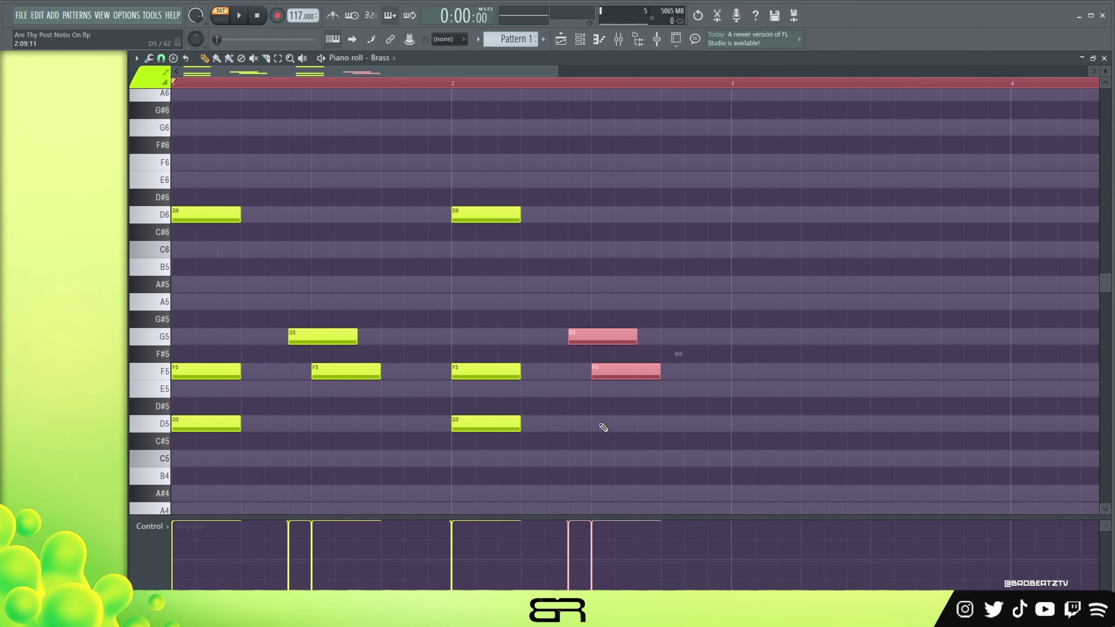
key(ctrl+d)
drag(605, 368, 583, 390)
click(527, 371)
click(552, 389)
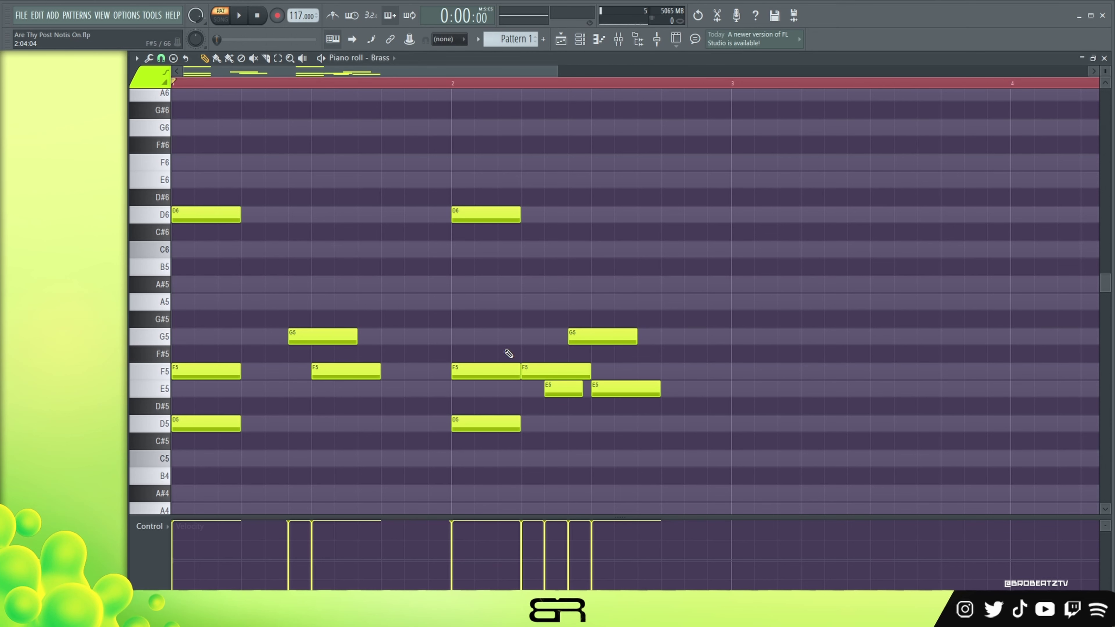
Step: Shorten the D6 notes at the start of bars 1 and 2 to less than one beat
drag(527, 193, 215, 219)
ctrl+click(281, 233)
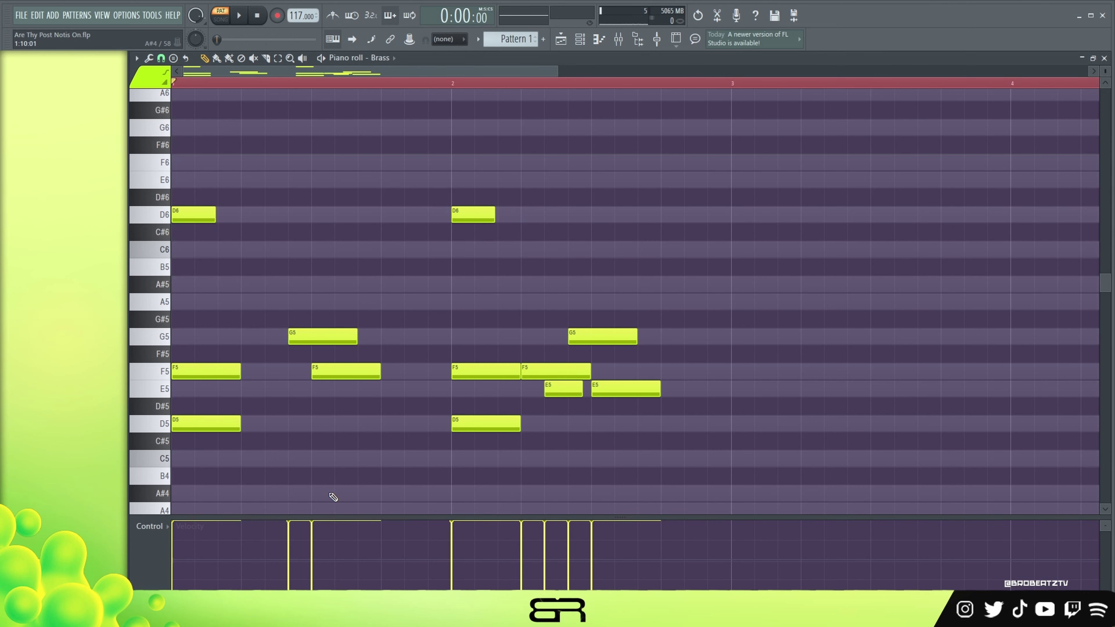
Step: Try lowering the two D6 notes by one octave
ctrl+shift+click(183, 215)
ctrl+shift+click(484, 213)
key(ctrl+Down)
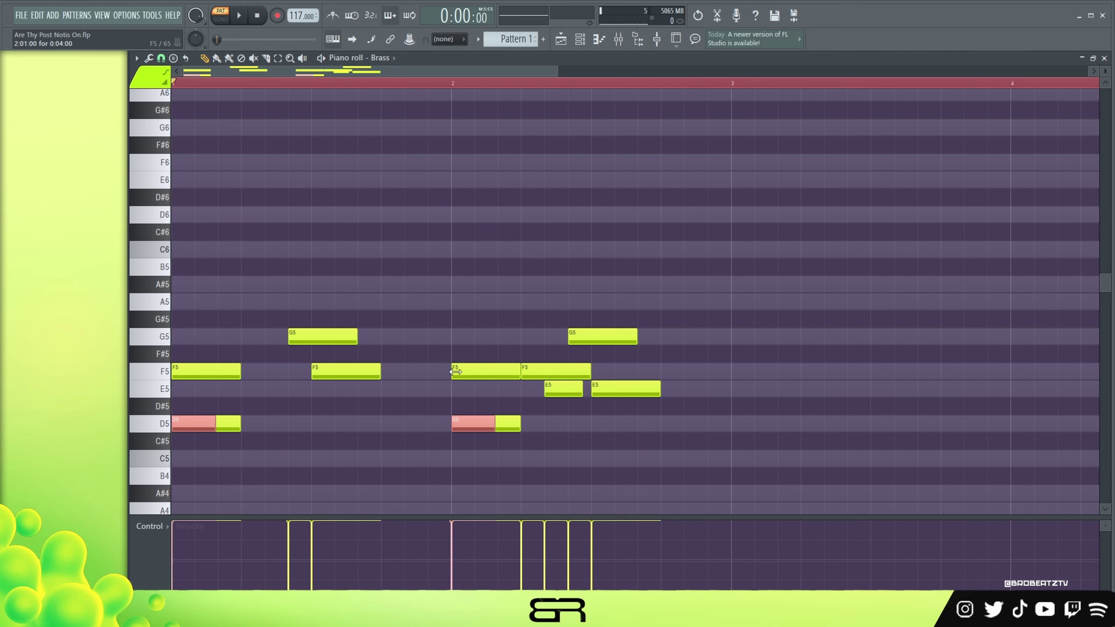
key(ctrl+Up)
click(483, 266)
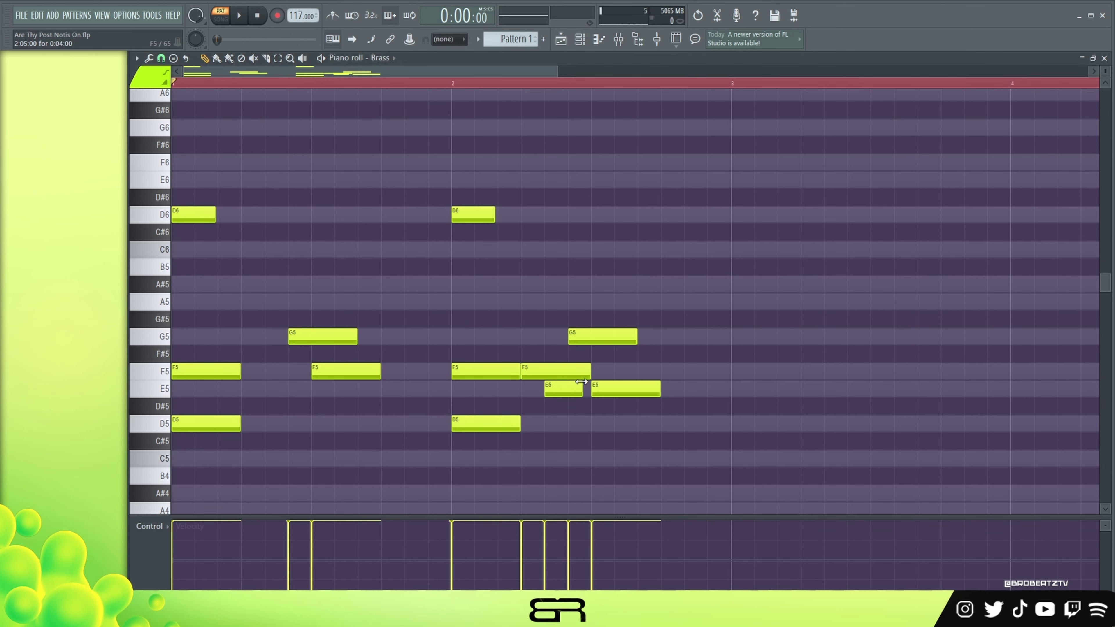
Step: Add descending F6, E6 and D6 notes leading from the end of bar 2 into bar 3
drag(554, 372, 738, 179)
click(679, 201)
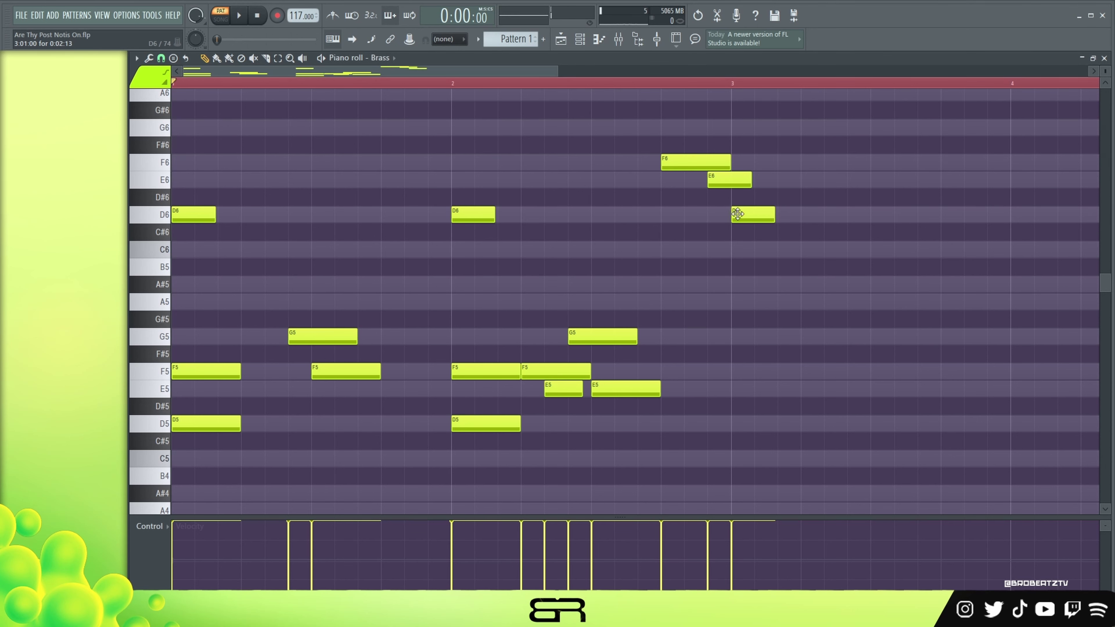
Step: Copy the entire two-bar Brass phrase so it repeats from bar 3, and clear the selection
key(ctrl+a)
drag(206, 220, 751, 221)
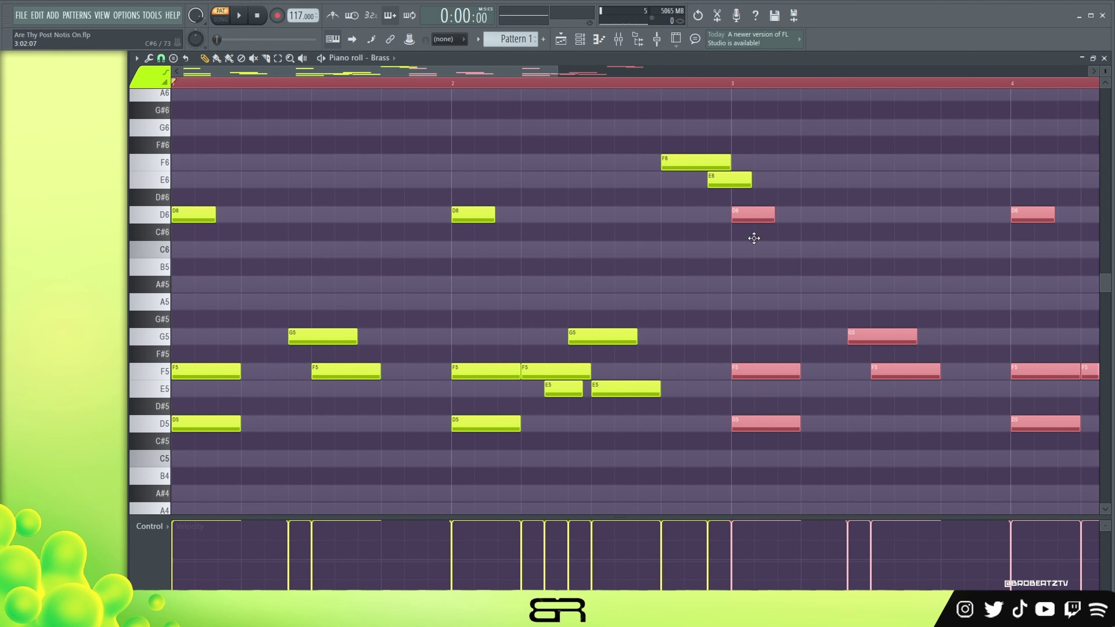
click(680, 258)
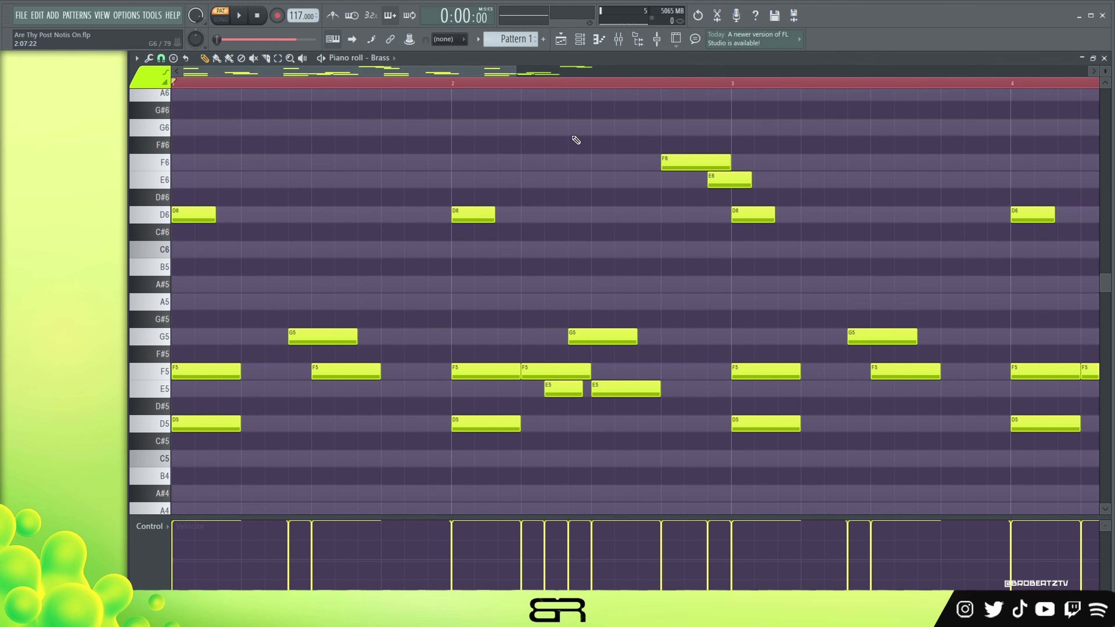
Step: Play back the Brass phrase and lower the F5 notes at the start of bars 2 and 4 to E5
scroll(442, 88, down, 2)
key(space)
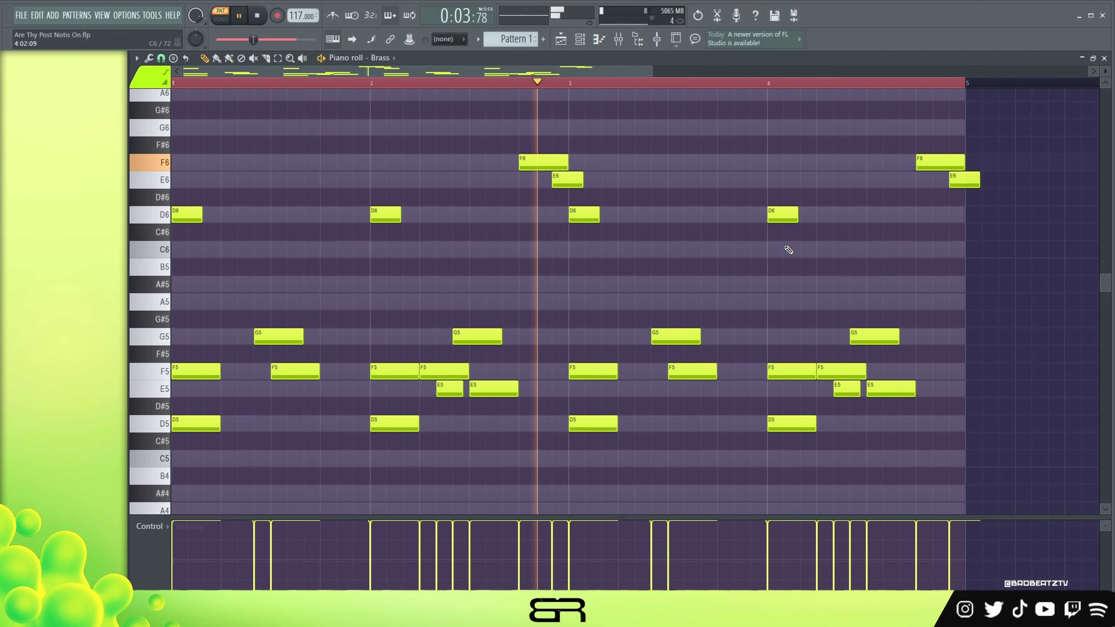
key(space)
click(380, 371)
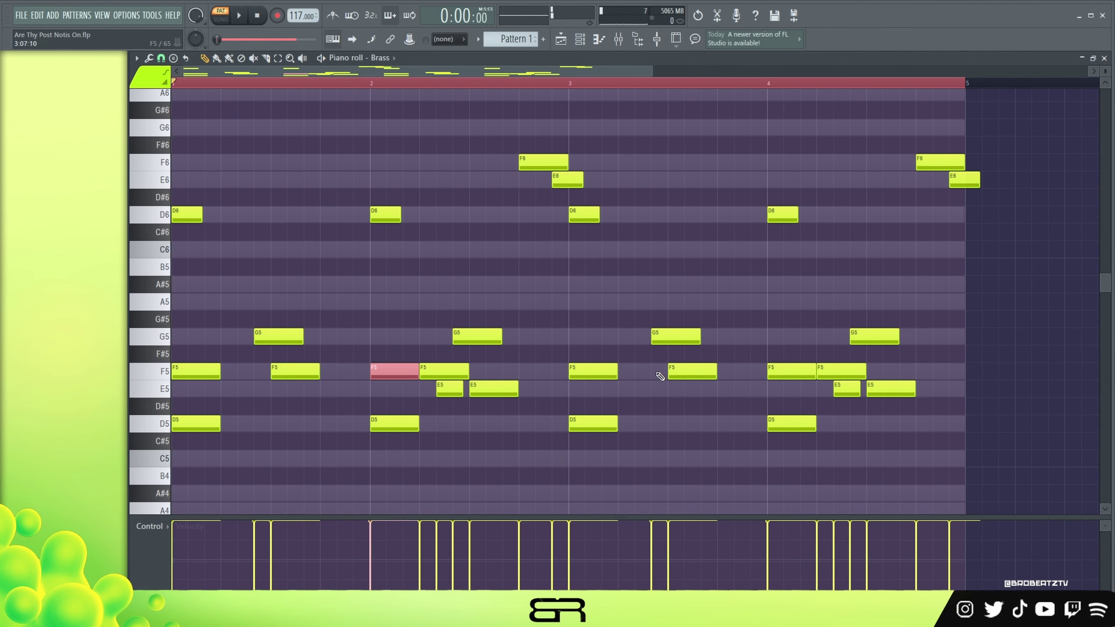
ctrl+click(773, 371)
drag(775, 372, 778, 390)
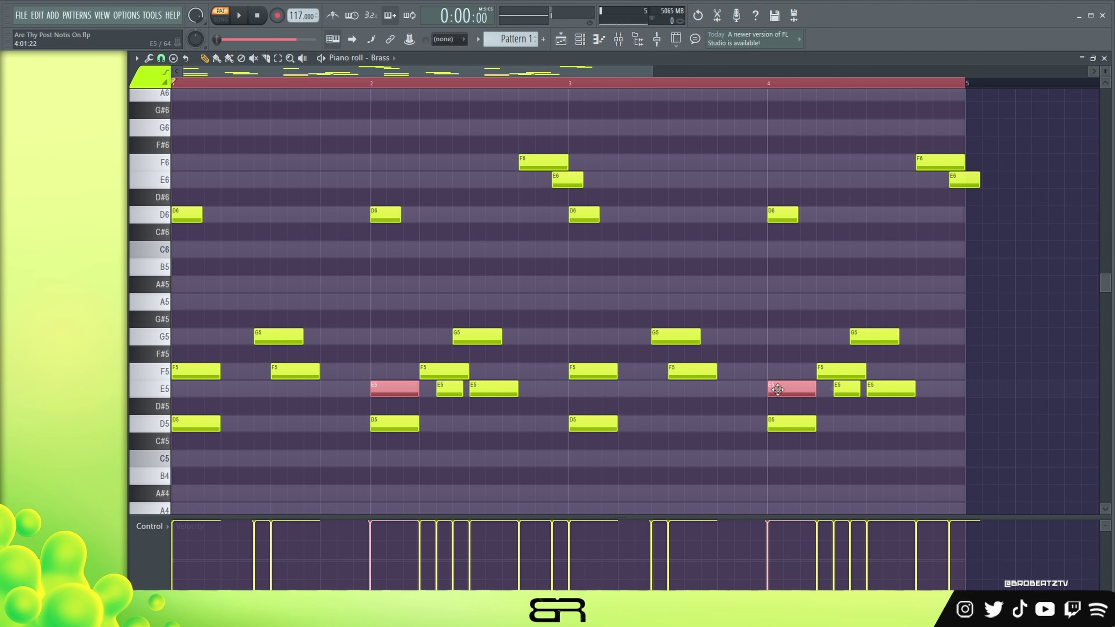
click(215, 377)
ctrl+shift+click(376, 389)
ctrl+click(367, 357)
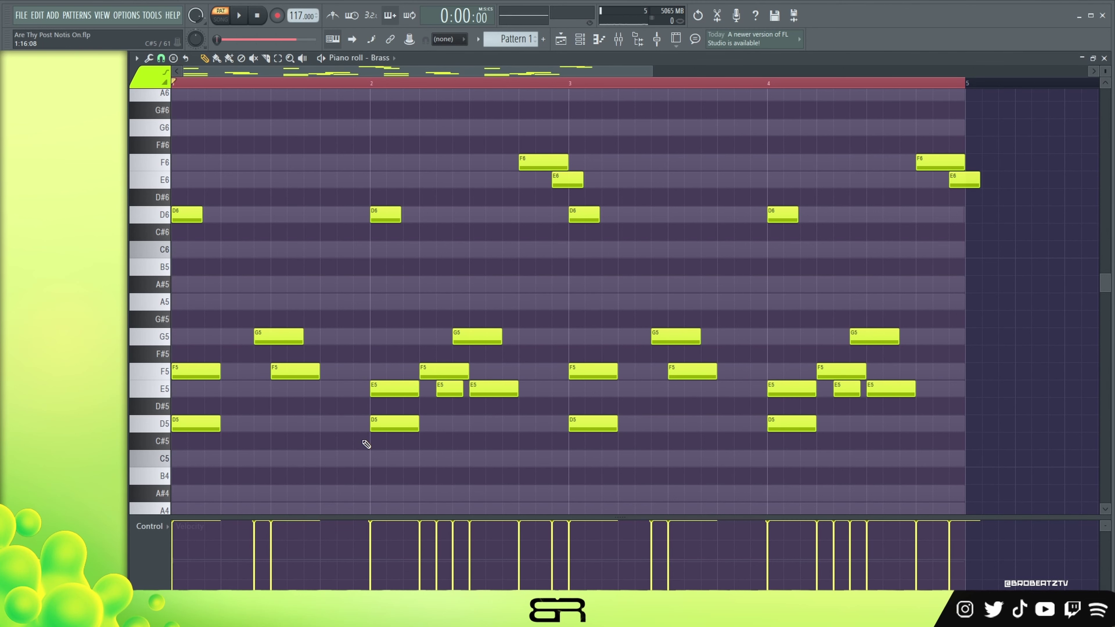
Step: Trim the final E6 note to end with bar 4, and play back the four-bar Brass phrase
drag(979, 184, 961, 188)
key(space)
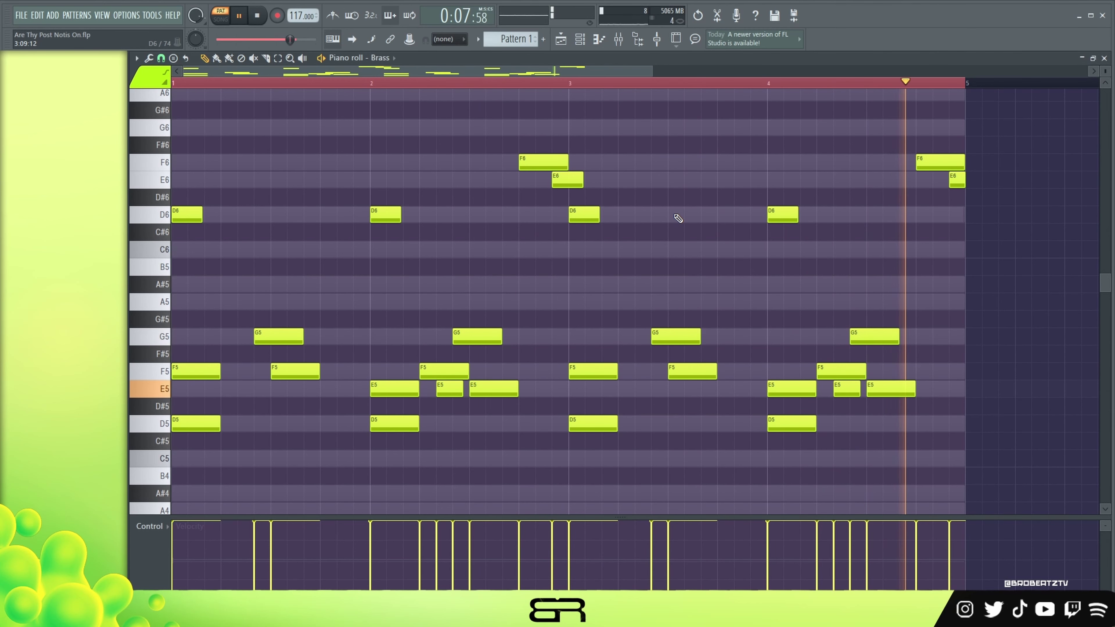
key(space)
Step: Examine the piano roll's snap options and the off-beat timing of the G5 and F5 notes in bar 1
click(160, 57)
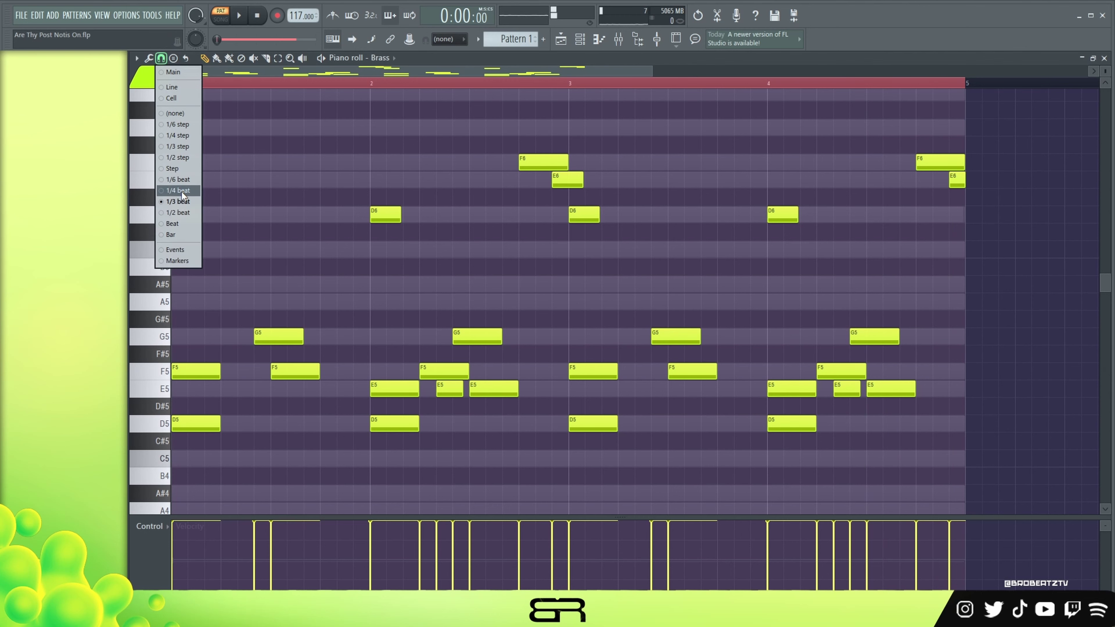
click(208, 197)
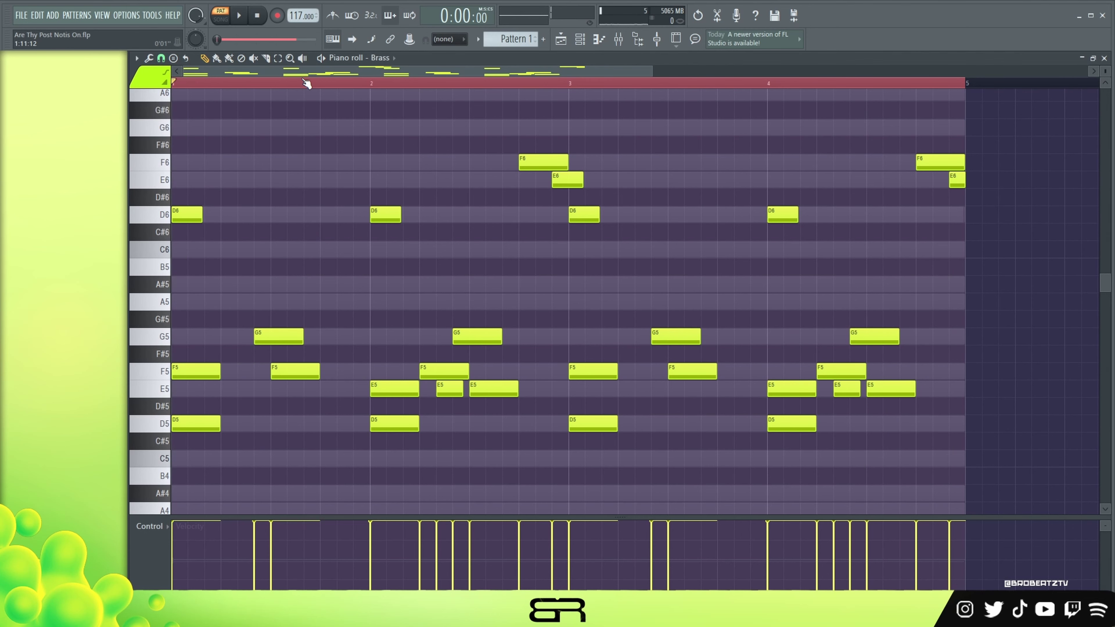
scroll(310, 79, up, 3)
drag(317, 75, 228, 77)
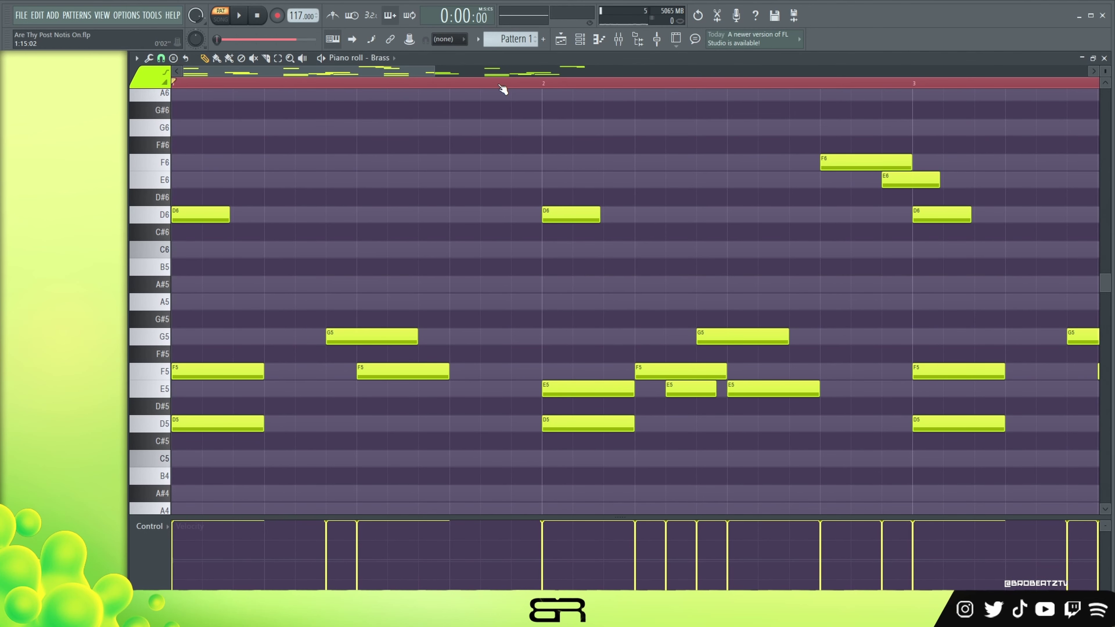
click(421, 86)
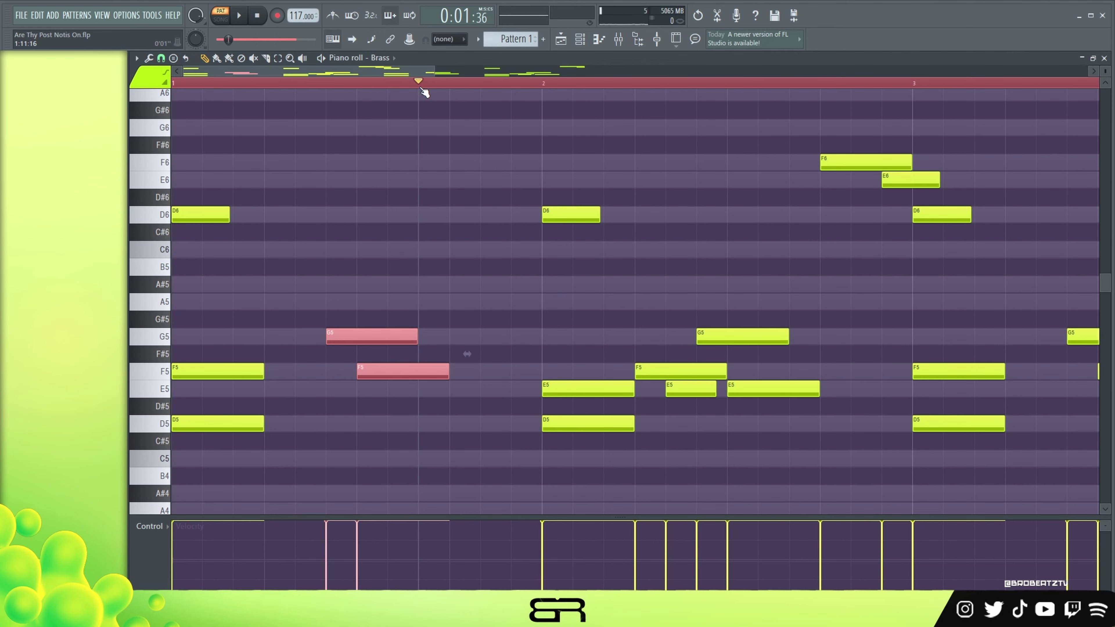
scroll(419, 77, down, 4)
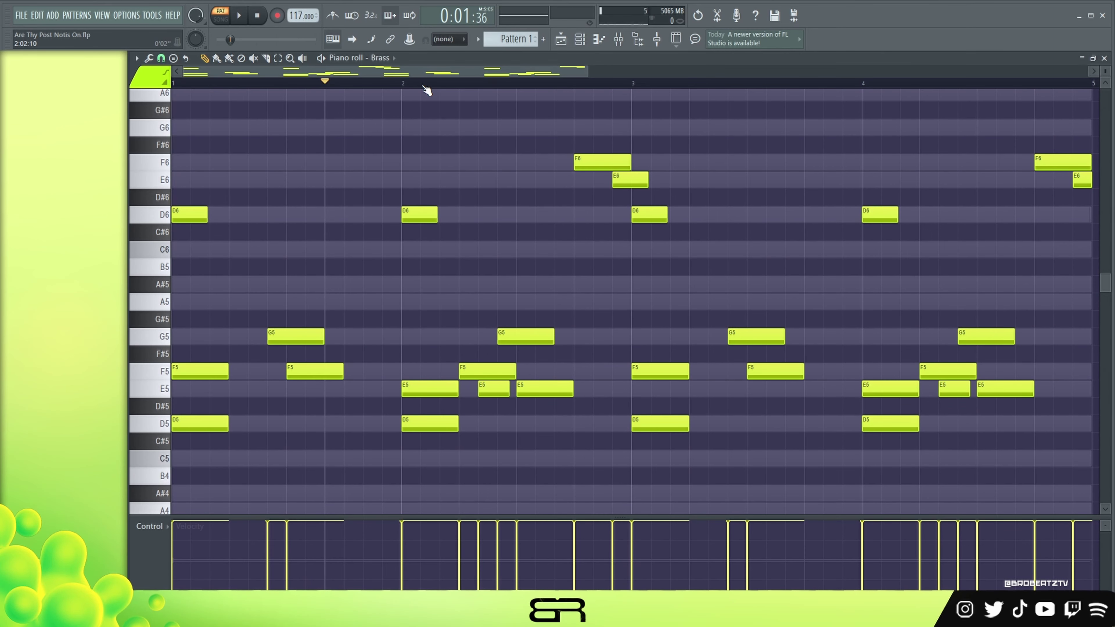
Step: Open the Strings instrument with its Ensembles - Staccato patch and play the pattern
click(580, 39)
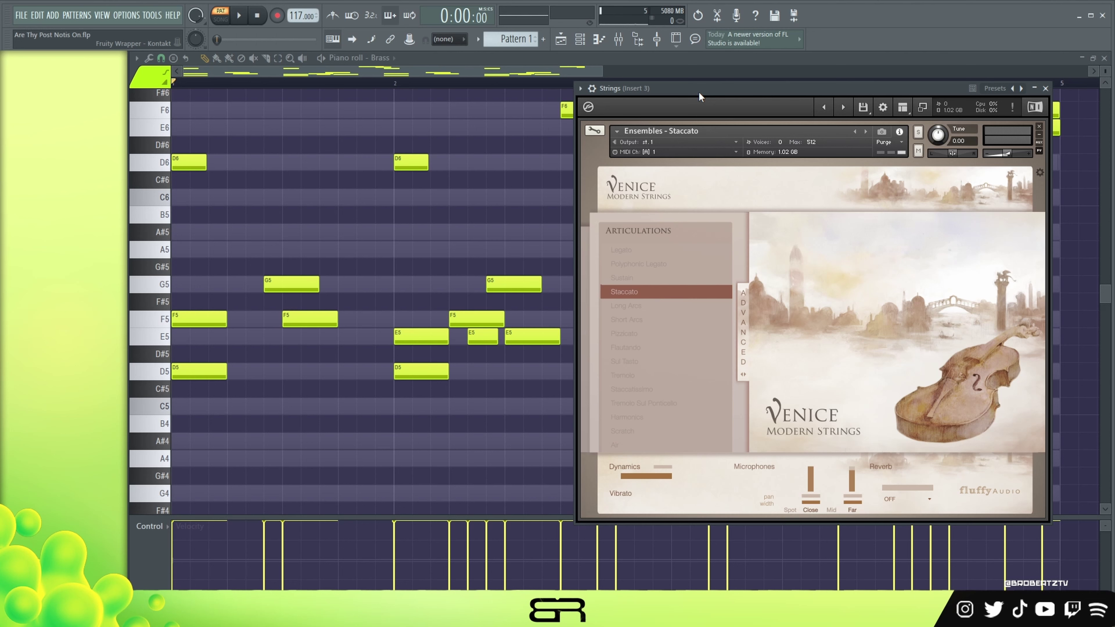
click(239, 17)
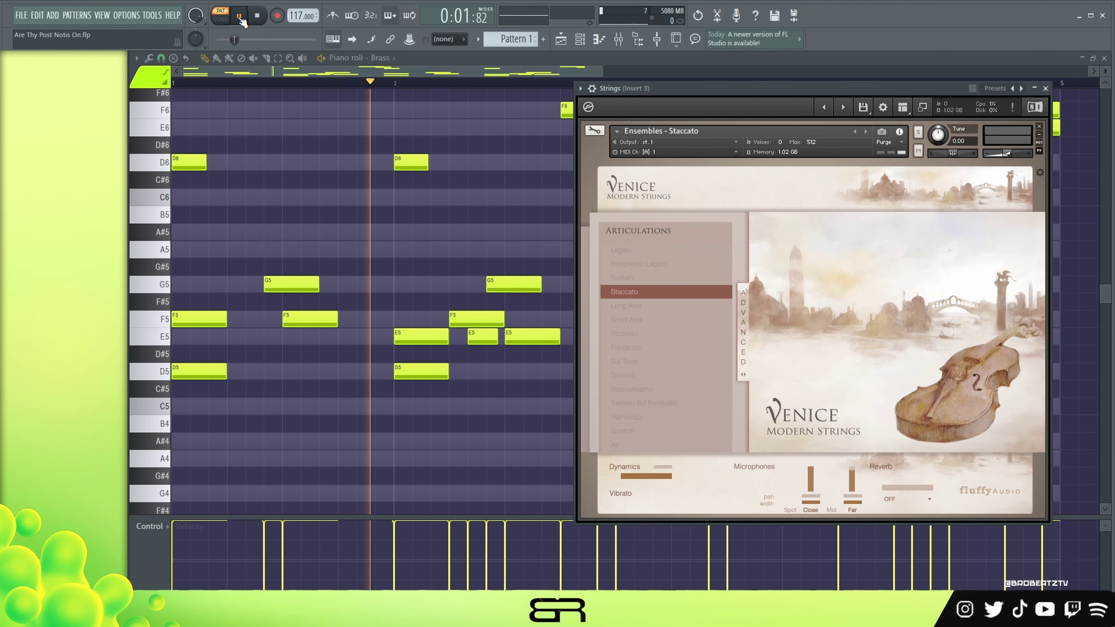
key(space)
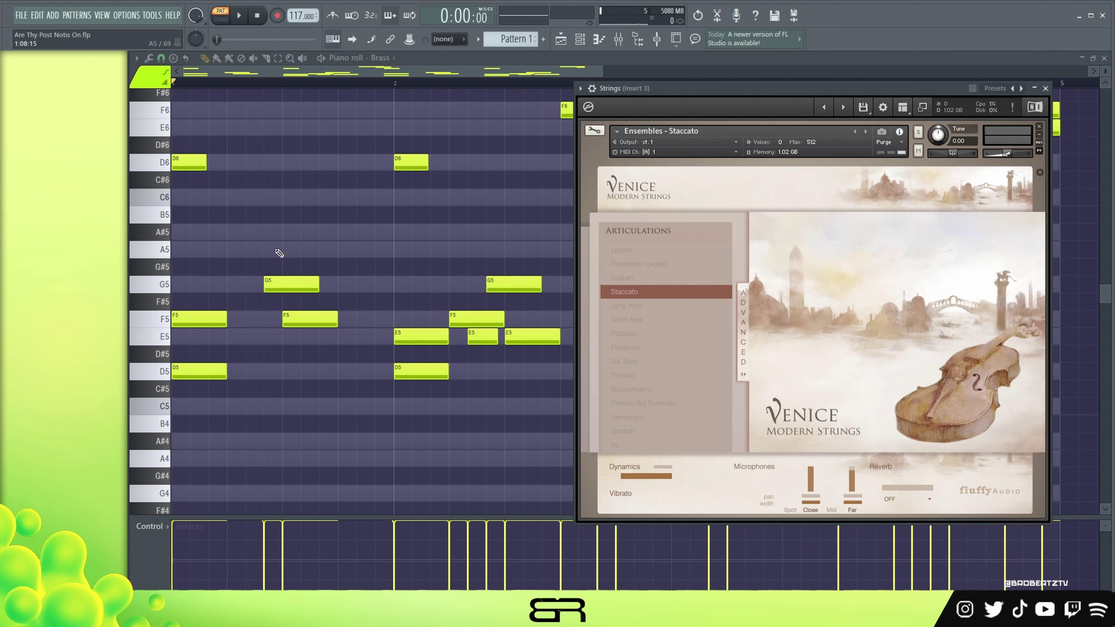
Step: Copy the D5 and F5 notes at the start of bar 1 and the D5 and E5 notes at the start of bar 2
right_click(474, 241)
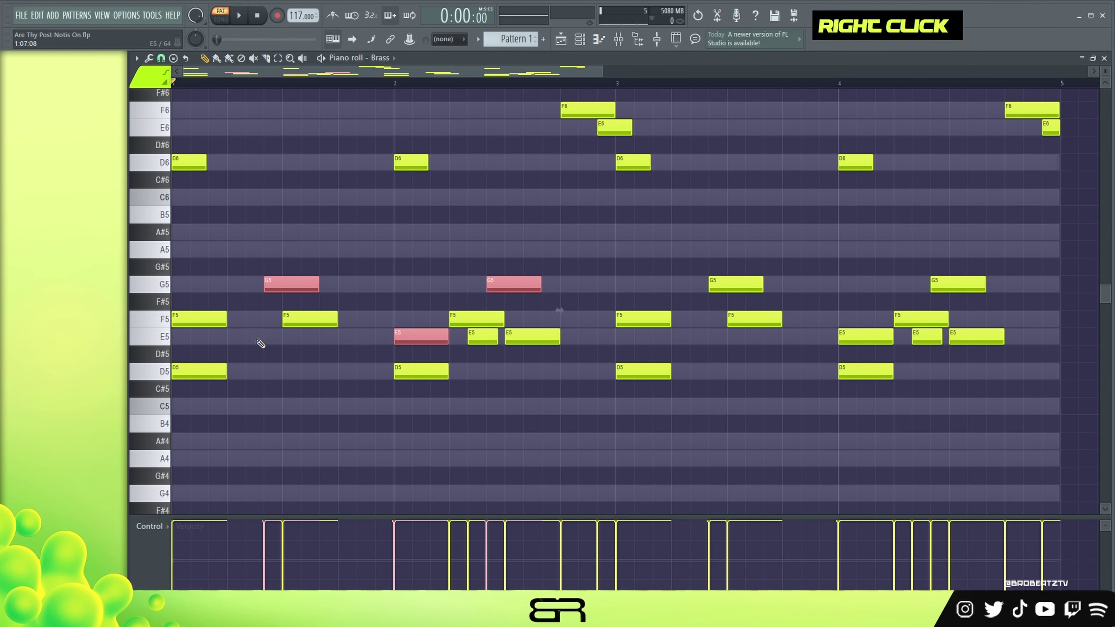
click(286, 386)
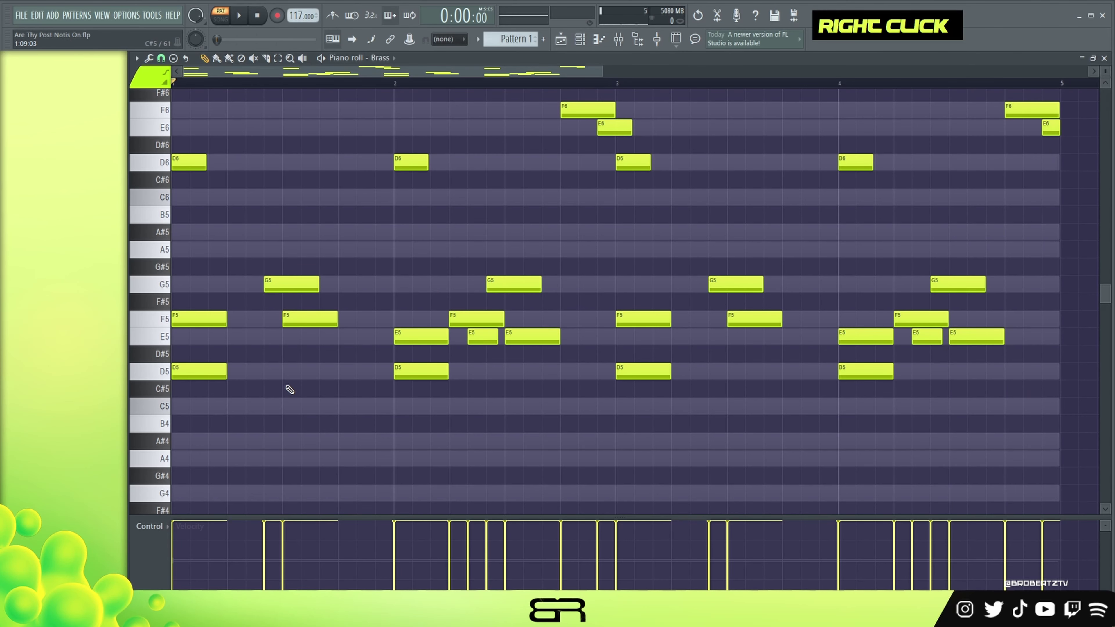
drag(575, 273, 421, 351)
drag(202, 294, 191, 400)
drag(433, 312, 352, 379)
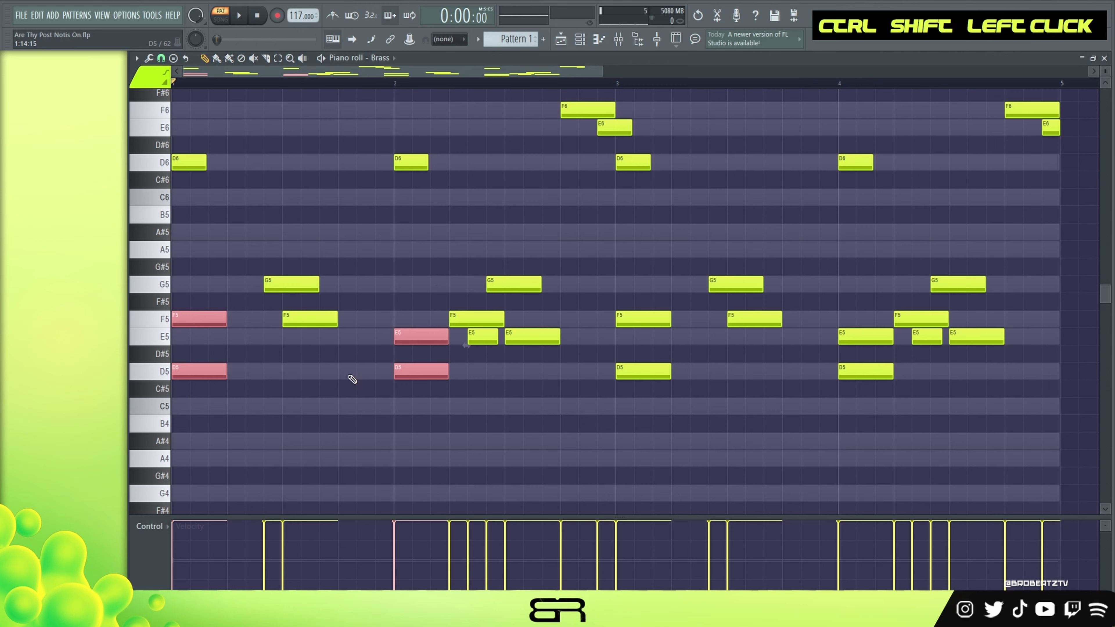
key(ctrl+c)
key(ctrl+c)
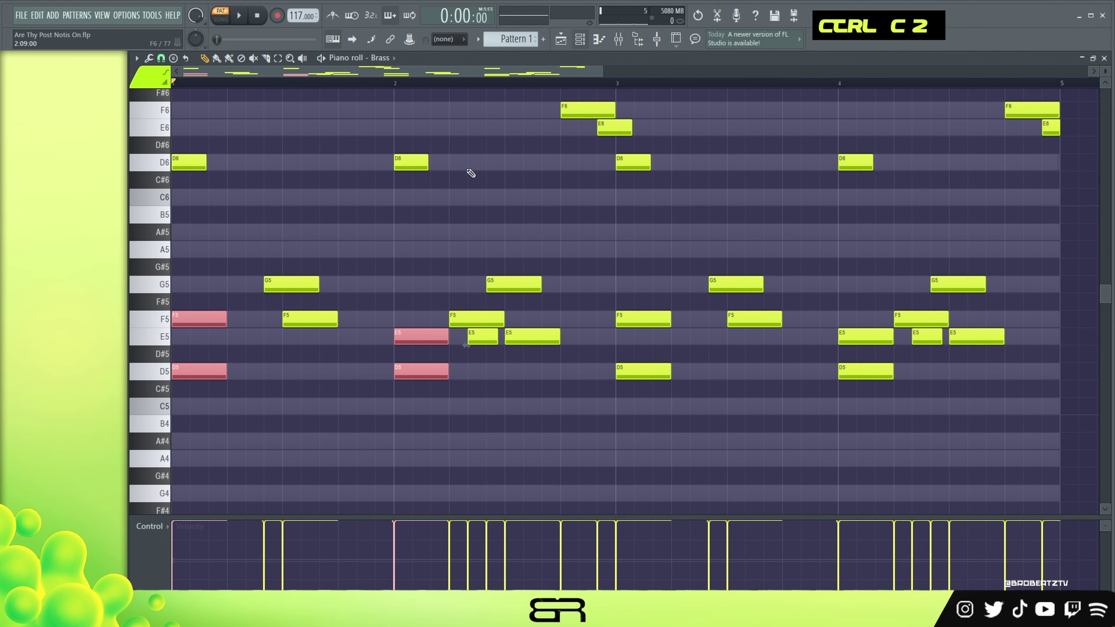
Step: Paste the chords into the Strings piano roll, extend them to half a bar, and add lower-velocity repeats in each bar's second half
click(599, 39)
right_click(419, 239)
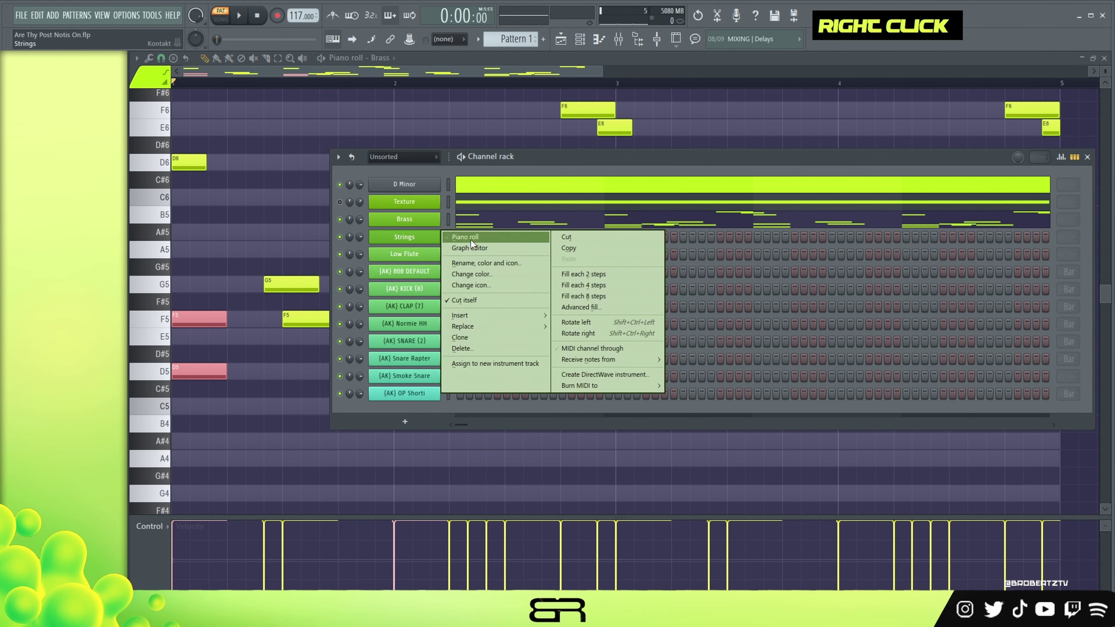
click(471, 238)
key(ctrl+v)
drag(222, 323, 348, 323)
alt+scroll(362, 315, down, 3)
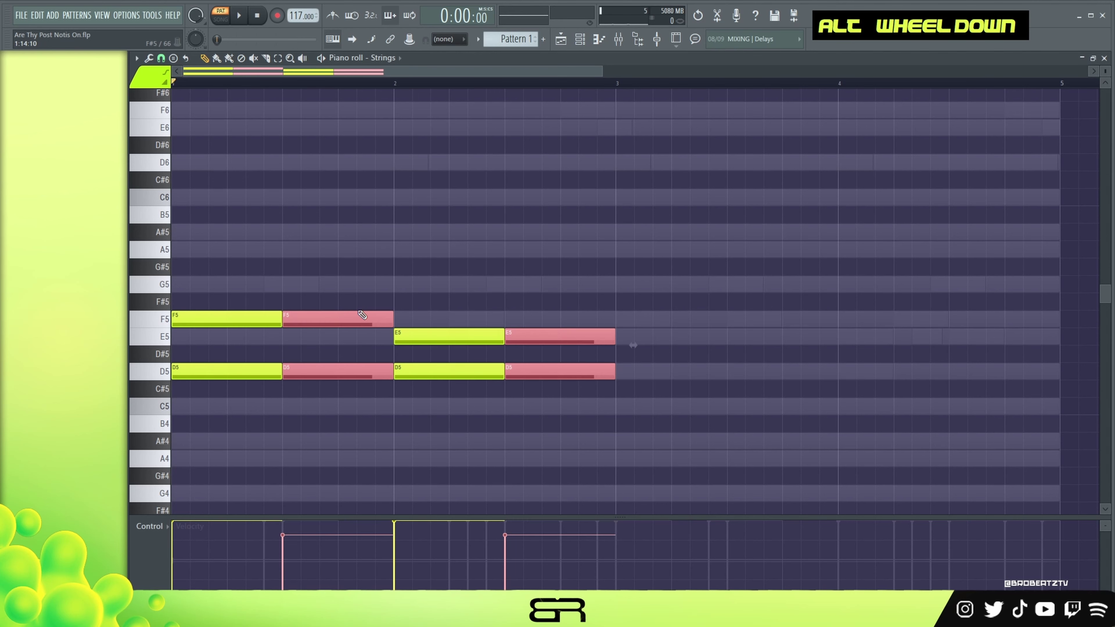
Step: Duplicate the entire two-bar Strings chord pattern so it repeats from bar 3, and clear the selection
key(ctrl+a)
shift+drag(208, 317, 652, 317)
shift+right_click(619, 271)
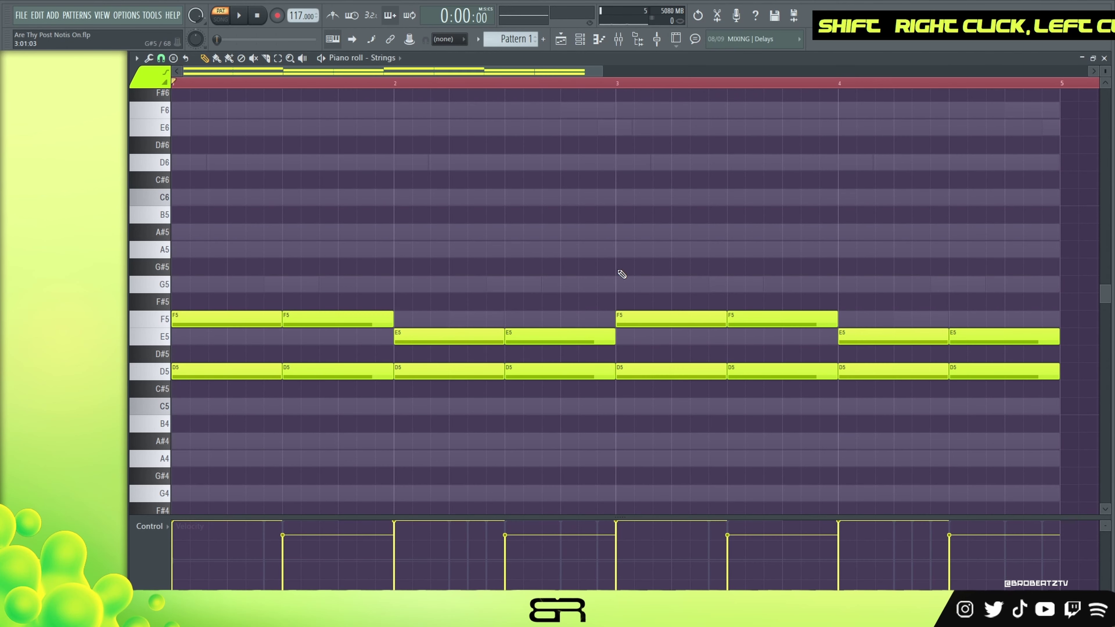
Step: Raise all Strings chords by one octave and play back the pattern
key(ctrl+a)
key(ctrl+Up)
scroll(456, 316, up, 2)
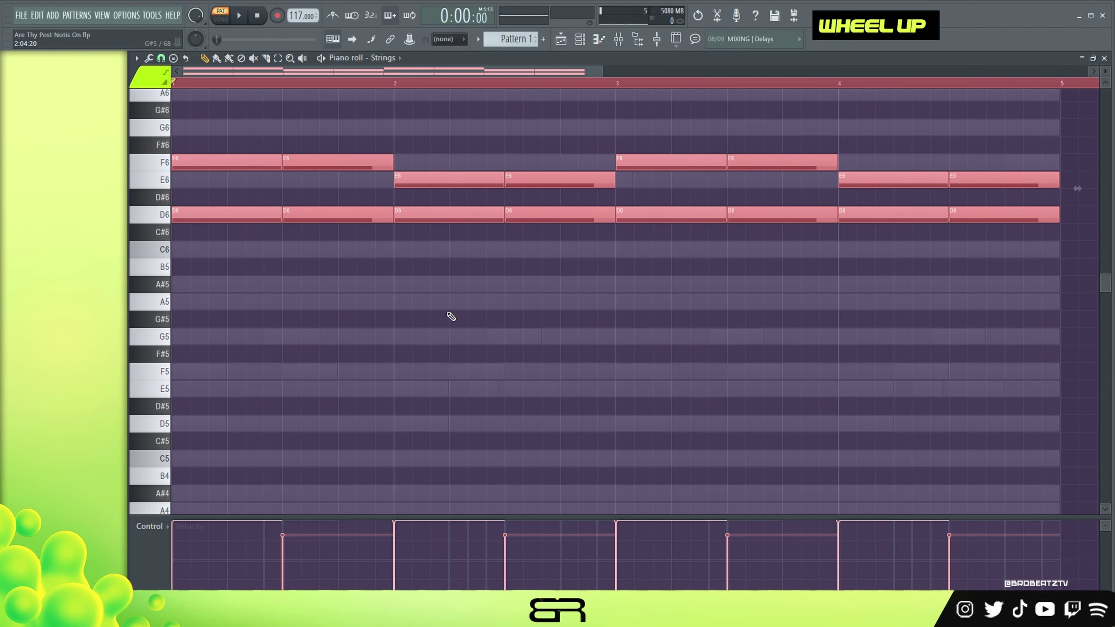
key(space)
right_click(534, 335)
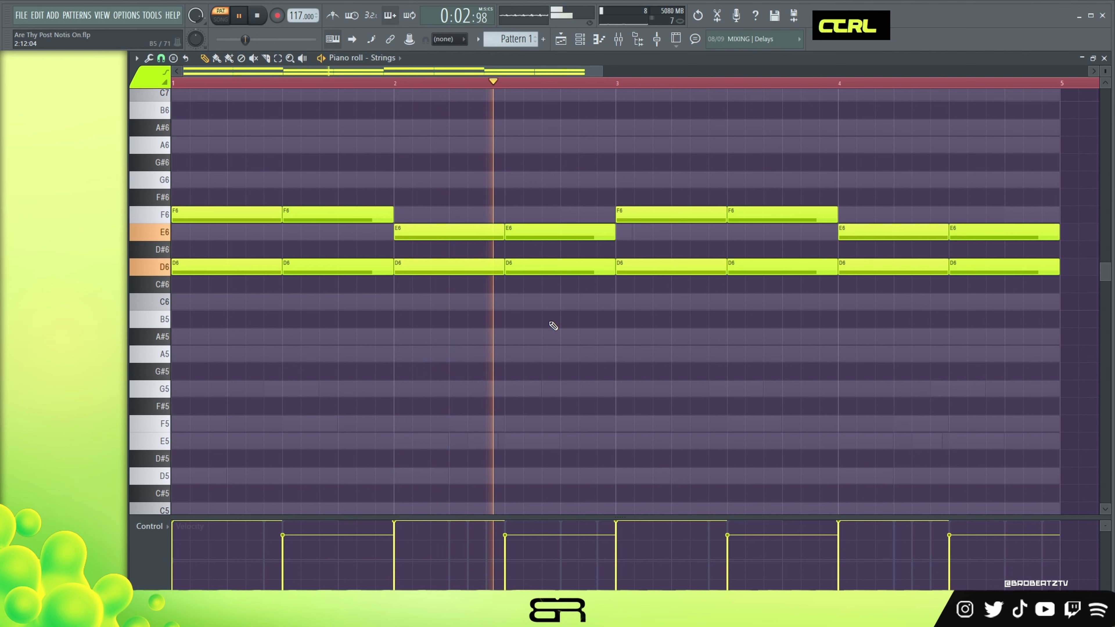
key(space)
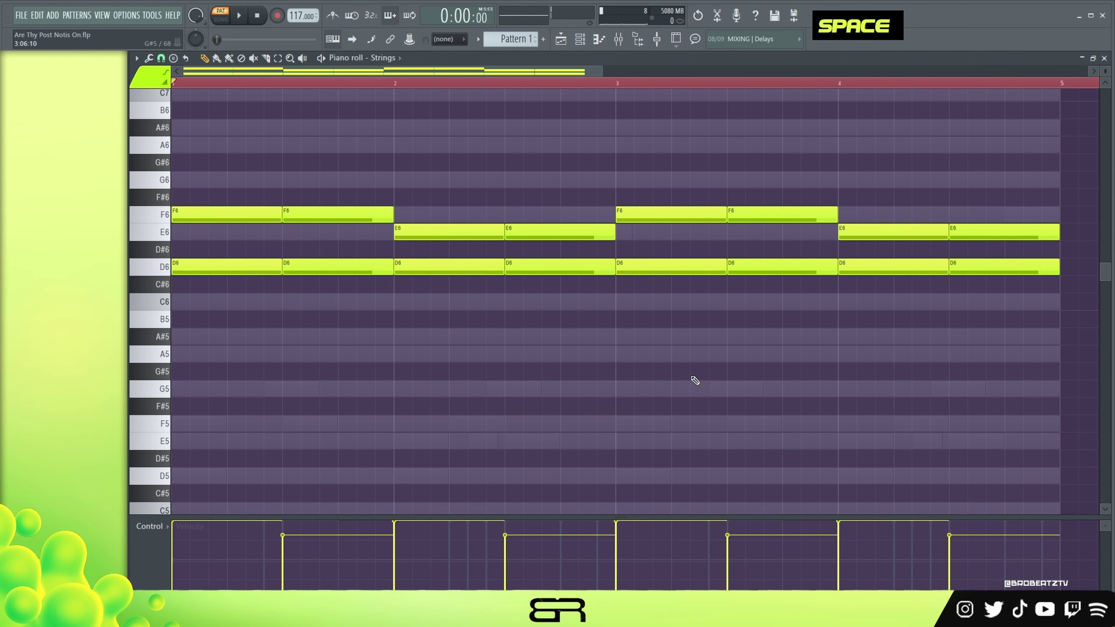
Step: Duplicate all the Strings chords in place, move one set down an octave, and briefly play the pattern
mouse_move(962, 176)
mouse_down()
mouse_move(329, 291)
mouse_move(212, 273)
mouse_up()
shift+click(182, 270)
key(ctrl+Down)
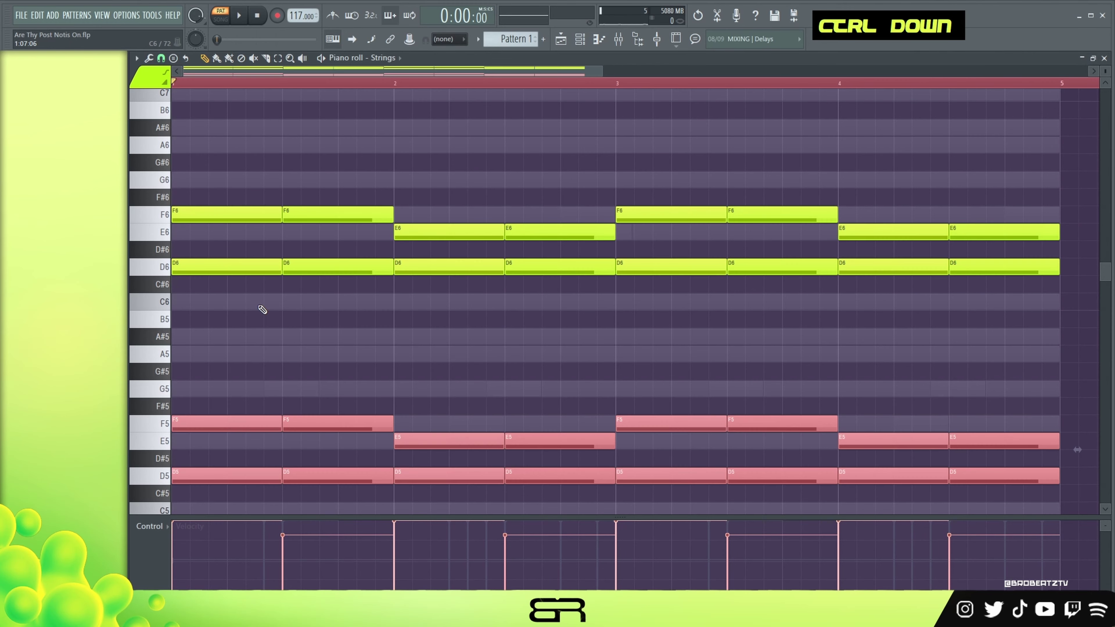
scroll(269, 204, down, 3)
scroll(398, 304, up, 1)
key(space)
key(space)
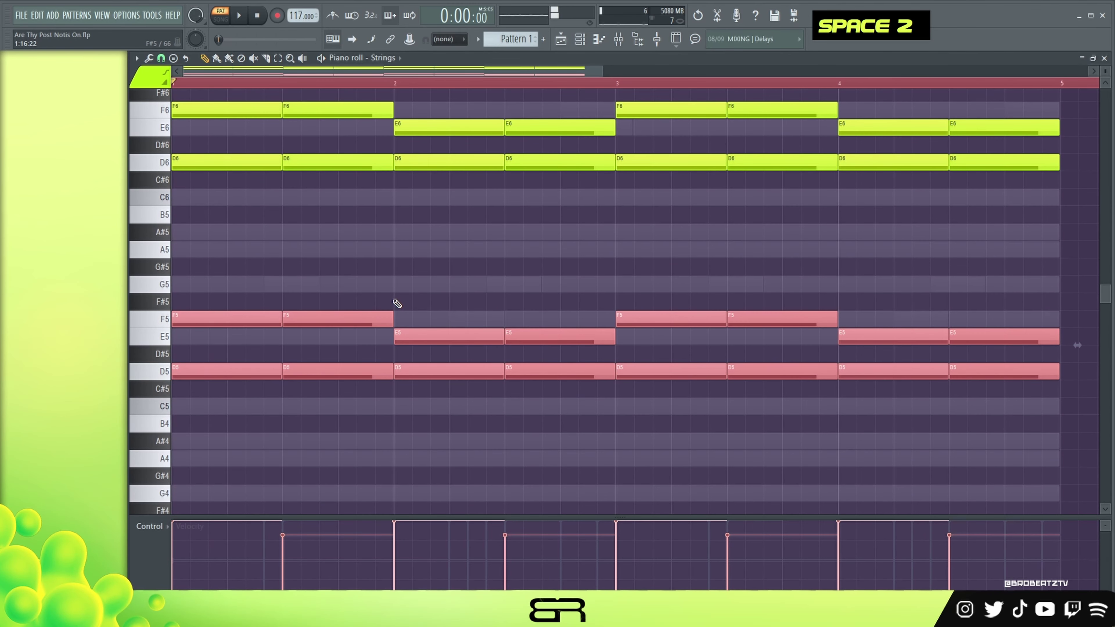
Step: Reduce the velocity of the lower-octave Strings chords to below half, check them in playback, and clear the selection
alt+scroll(395, 313, up, 2)
alt+scroll(400, 315, down, 6)
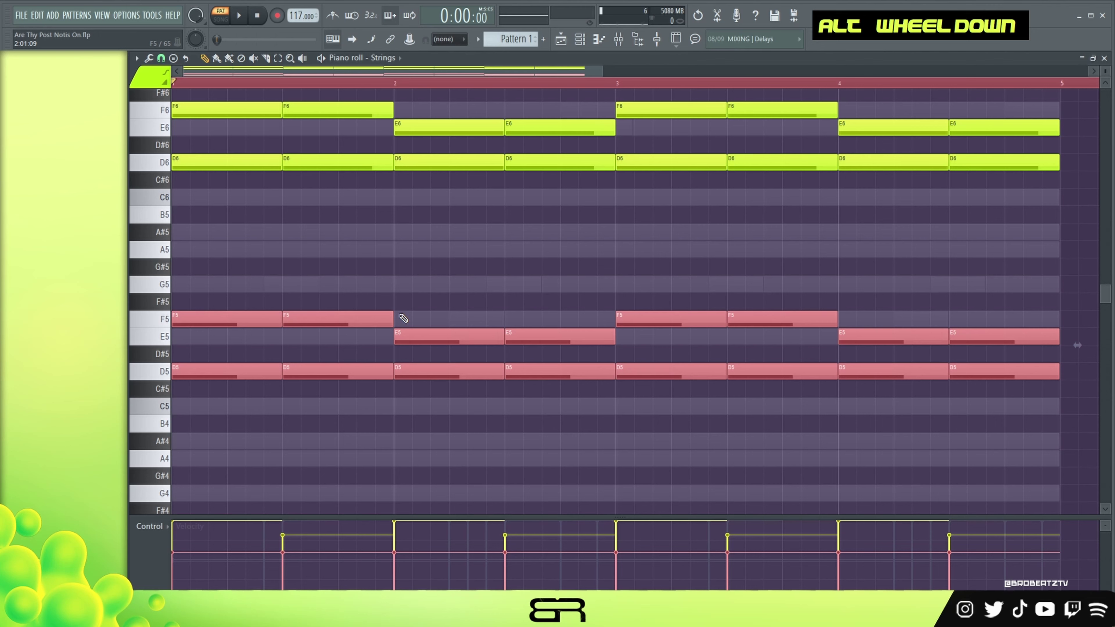
alt+scroll(403, 318, down, 5)
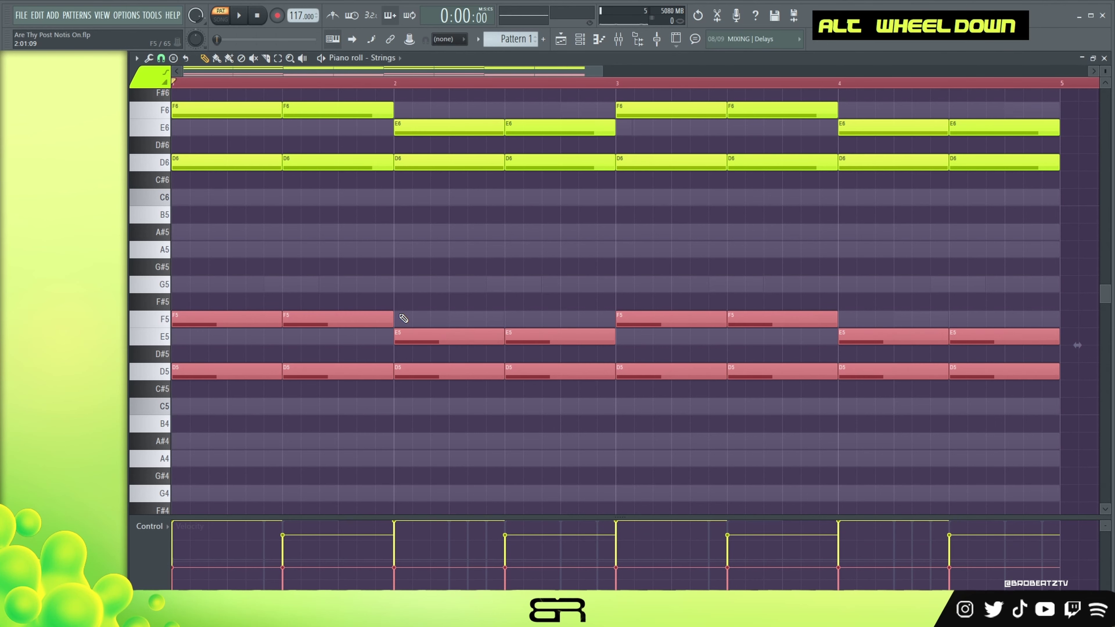
click(402, 271)
key(space)
ctrl+drag(1013, 283, 237, 395)
alt+scroll(426, 401, up, 2)
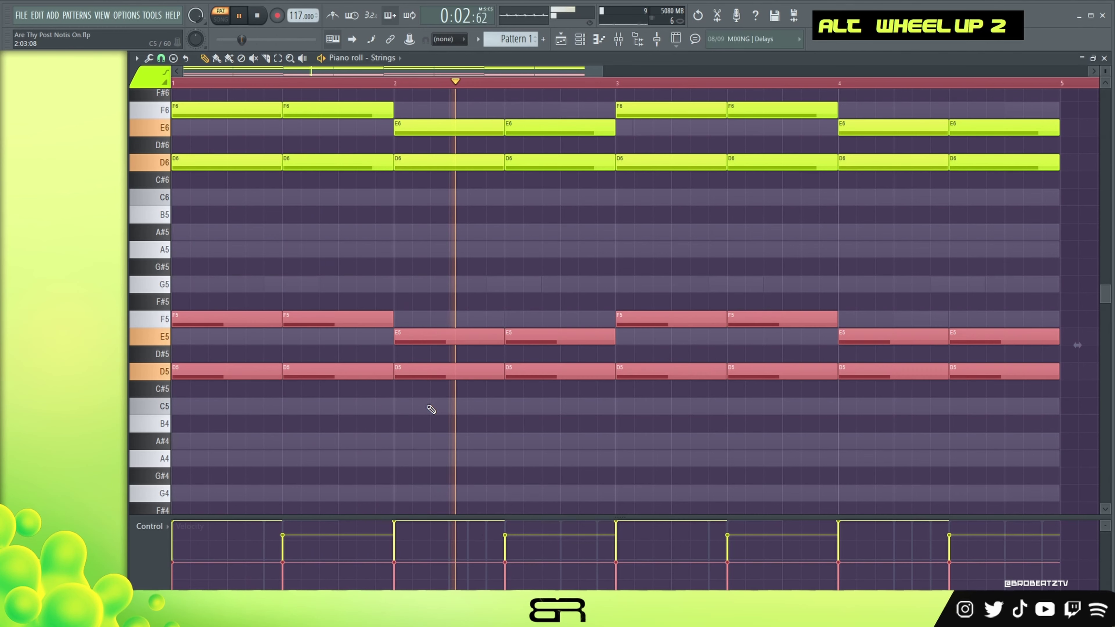
right_click(457, 415)
key(space)
scroll(450, 366, up, 1)
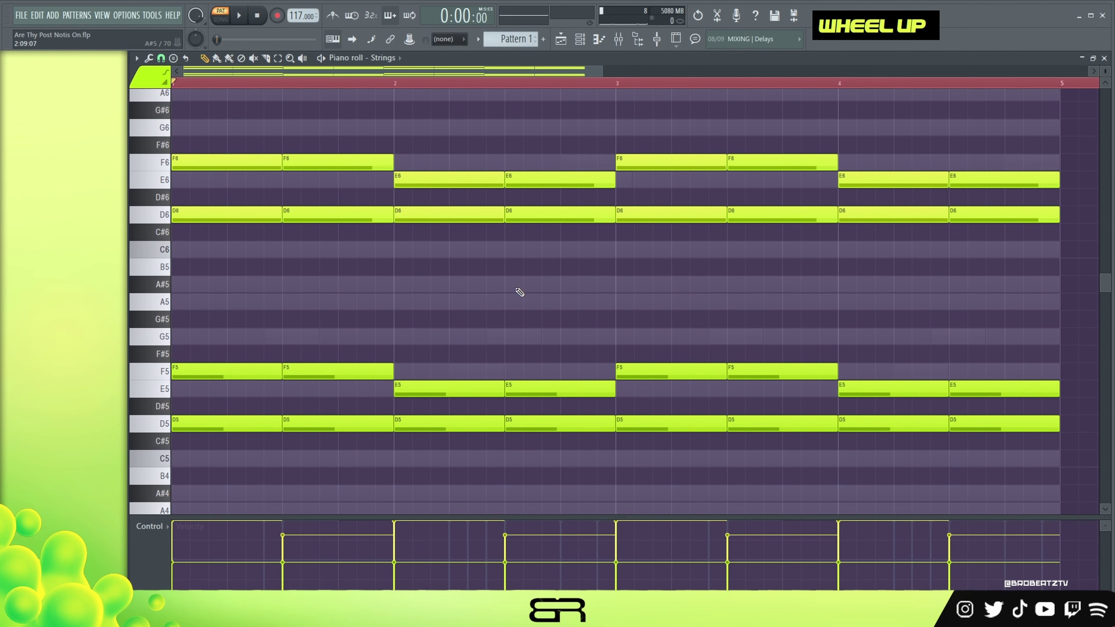
Step: Open the Low Flute channel's Celtic Era instrument and move its window higher
click(580, 39)
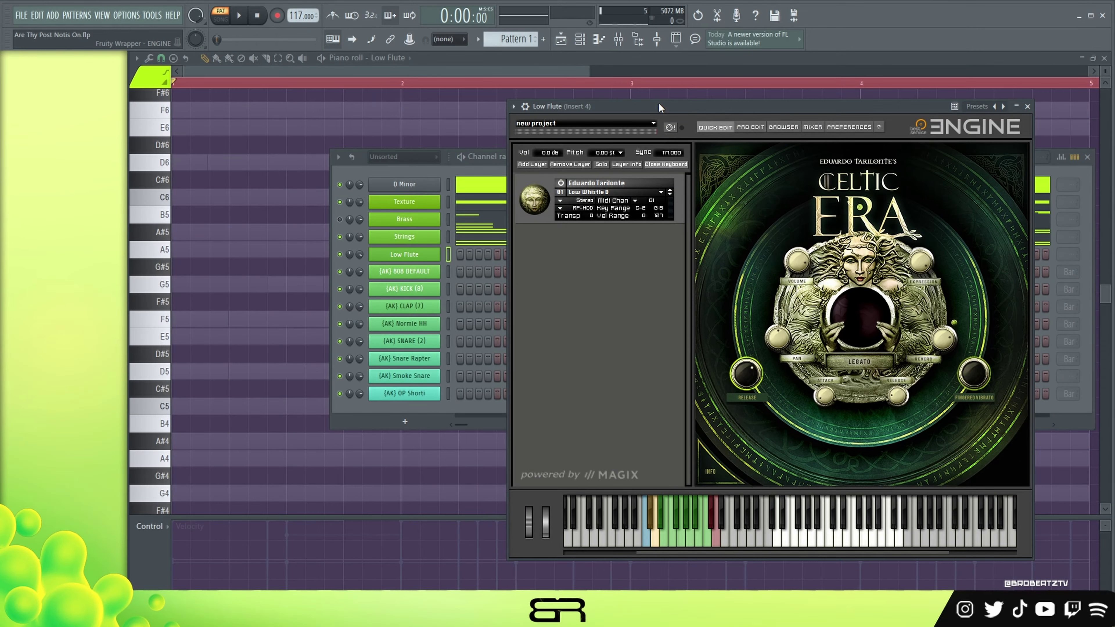
drag(658, 103, 662, 79)
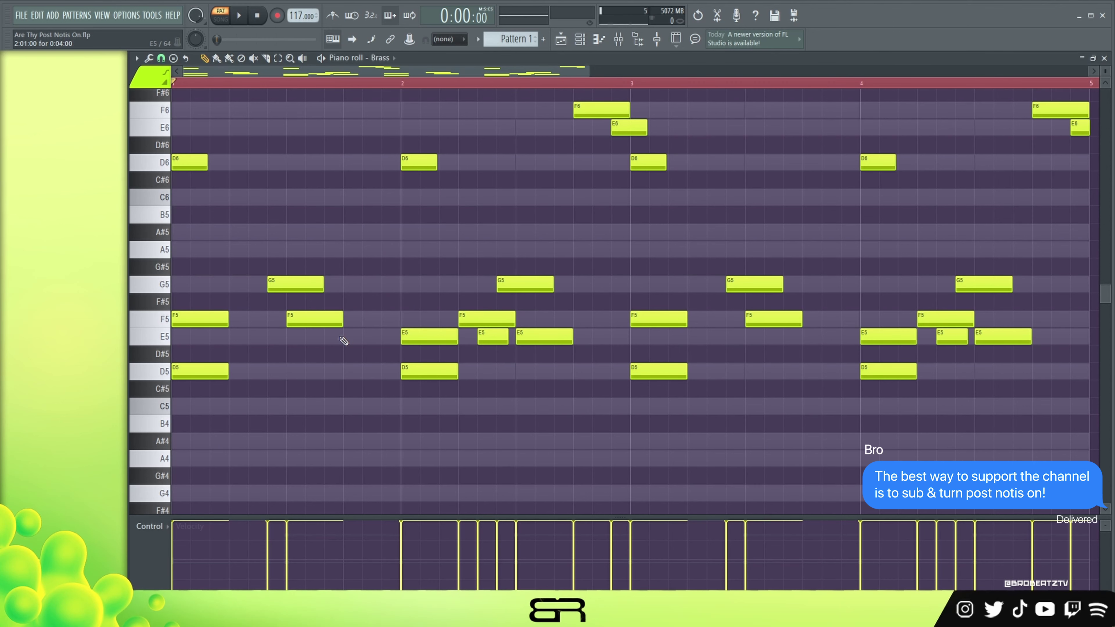
Step: Examine the D5 and F5 notes in bar 1 and the D5, E5, F5 and G5 notes in bar 2 of the Brass melody
ctrl+click(202, 371)
ctrl+shift+click(208, 320)
ctrl+shift+double_click(299, 319)
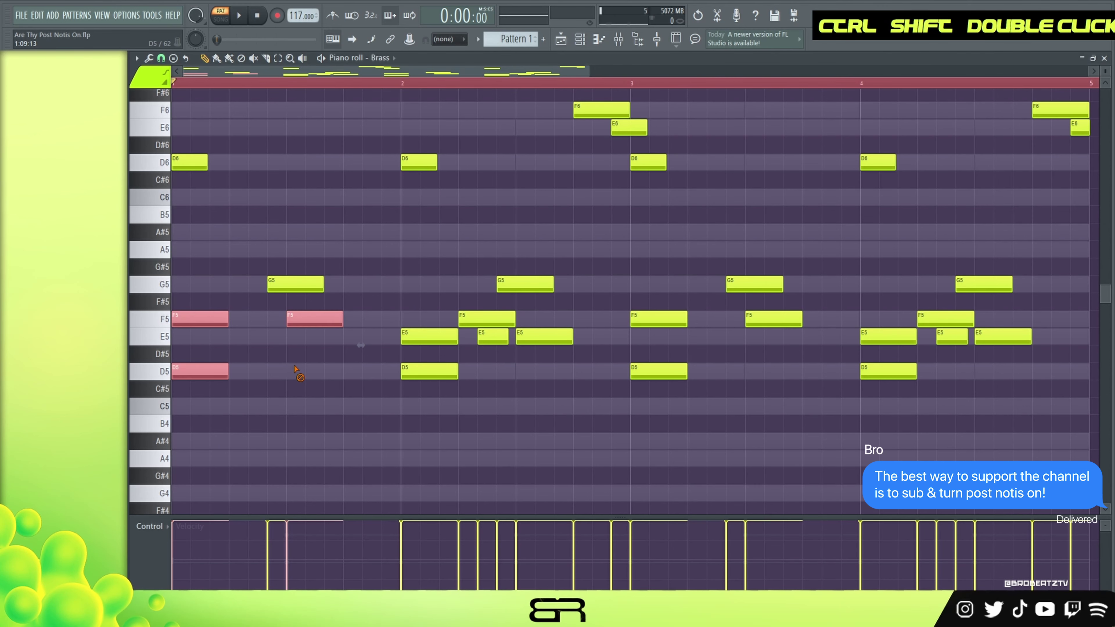
ctrl+click(428, 371)
ctrl+shift+click(428, 337)
ctrl+shift+click(476, 320)
ctrl+shift+click(514, 286)
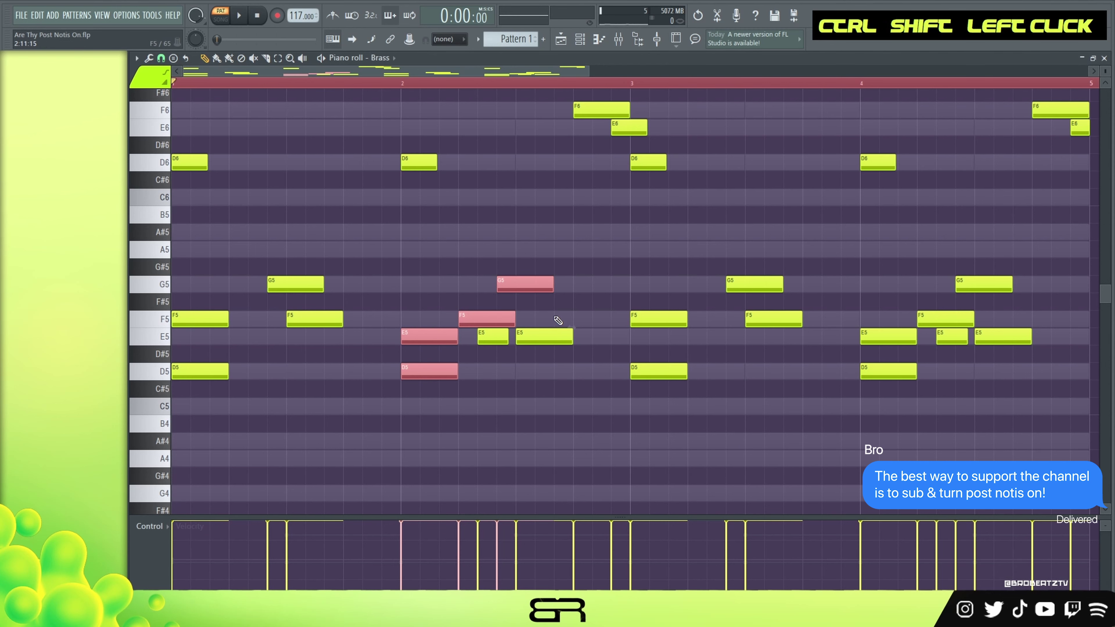
right_click(576, 299)
ctrl+click(500, 284)
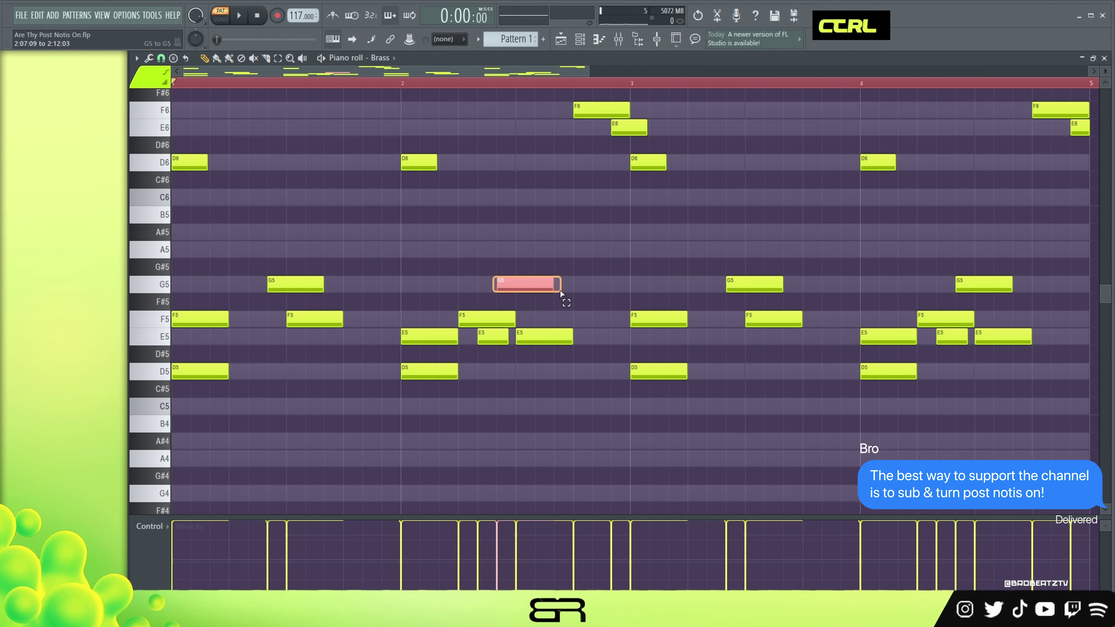
ctrl+click(487, 319)
ctrl+click(431, 334)
ctrl+shift+click(427, 371)
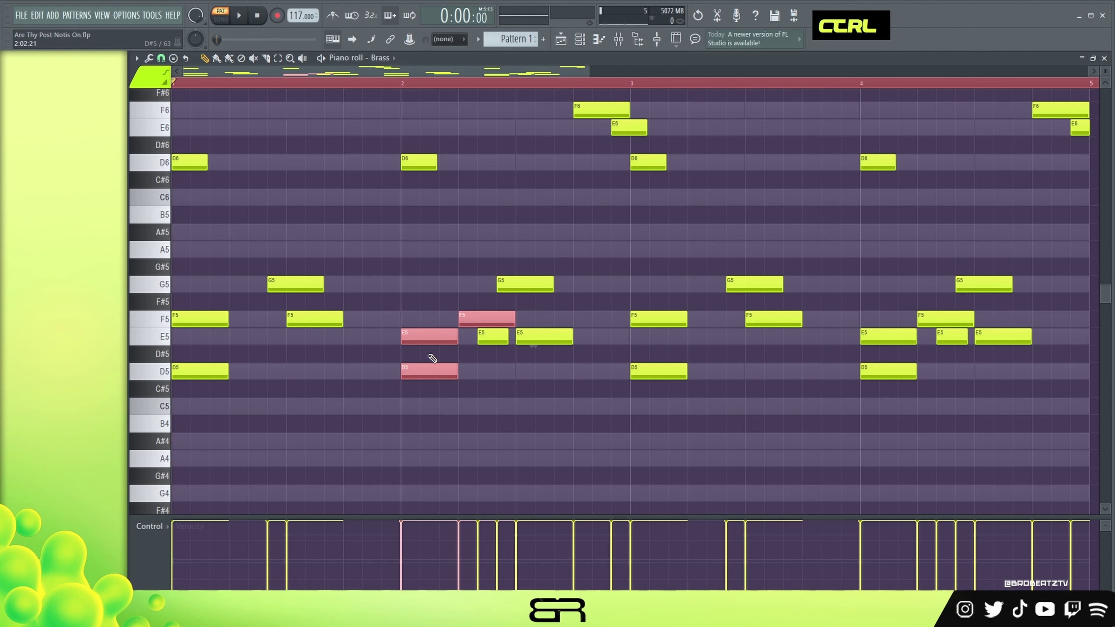
Step: Copy the D5, E5 and F5 notes at the start of Brass bar 2 and paste them into the Low Flute's bar 1
key(ctrl+c)
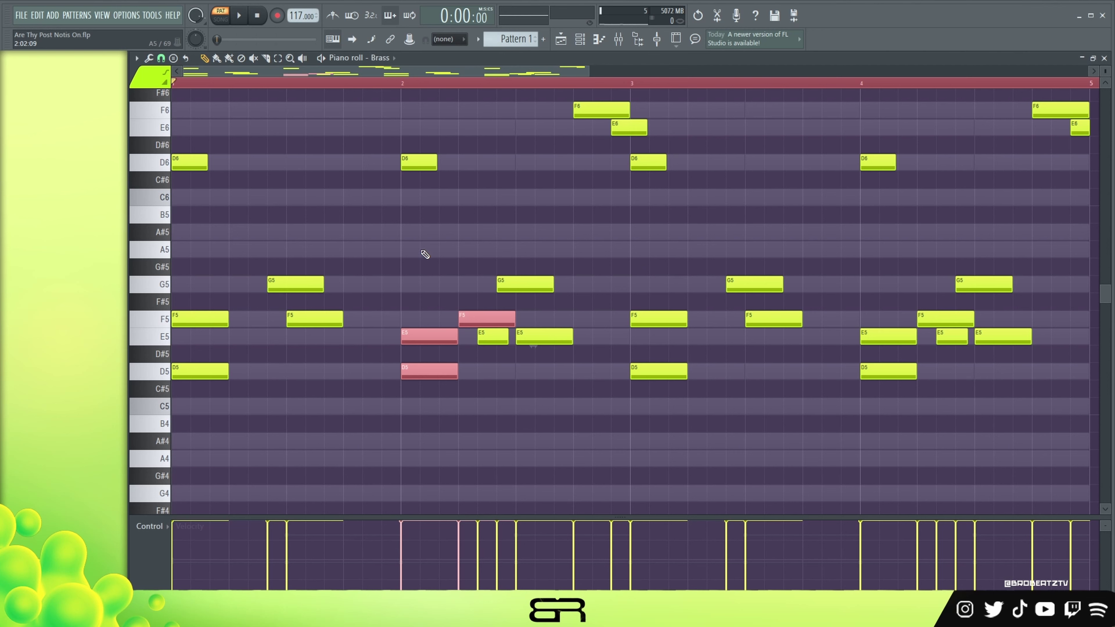
right_click(436, 257)
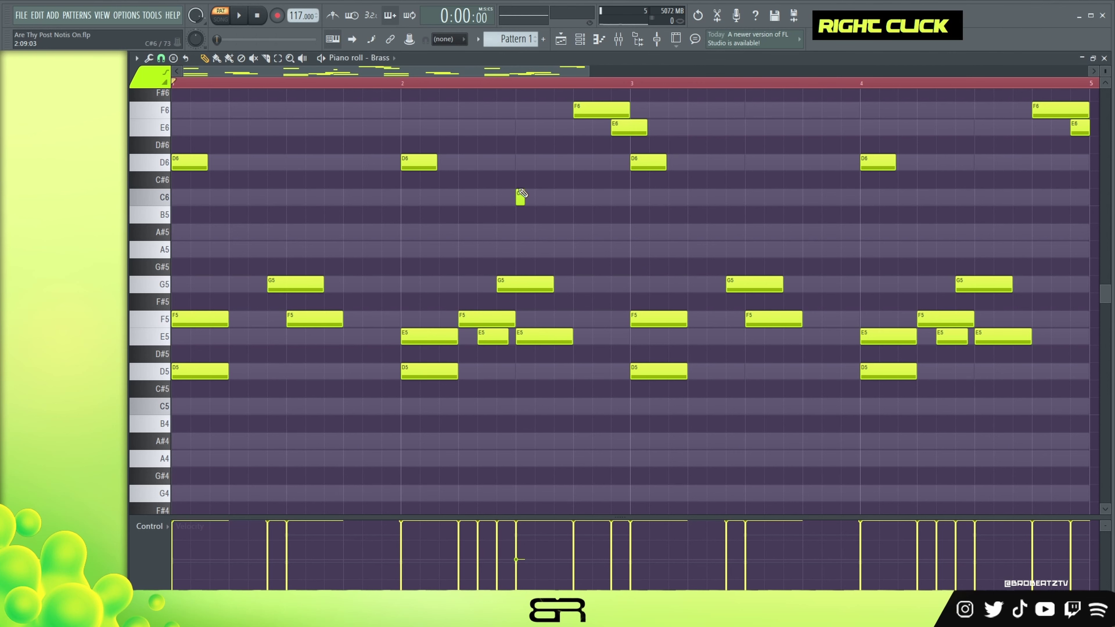
drag(474, 276, 617, 335)
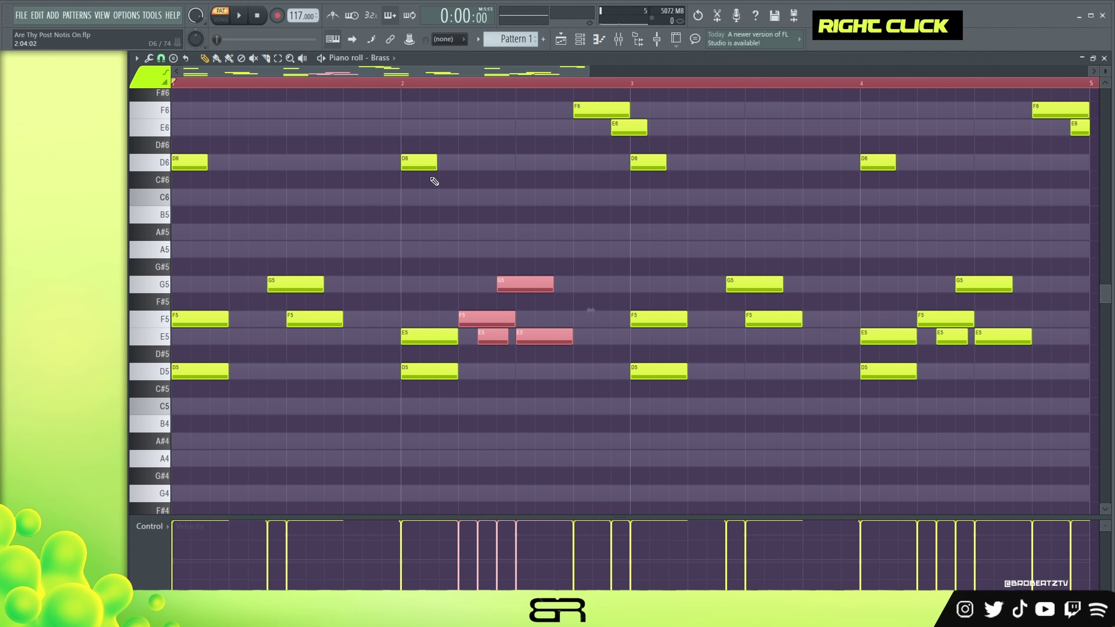
right_click(571, 161)
click(579, 39)
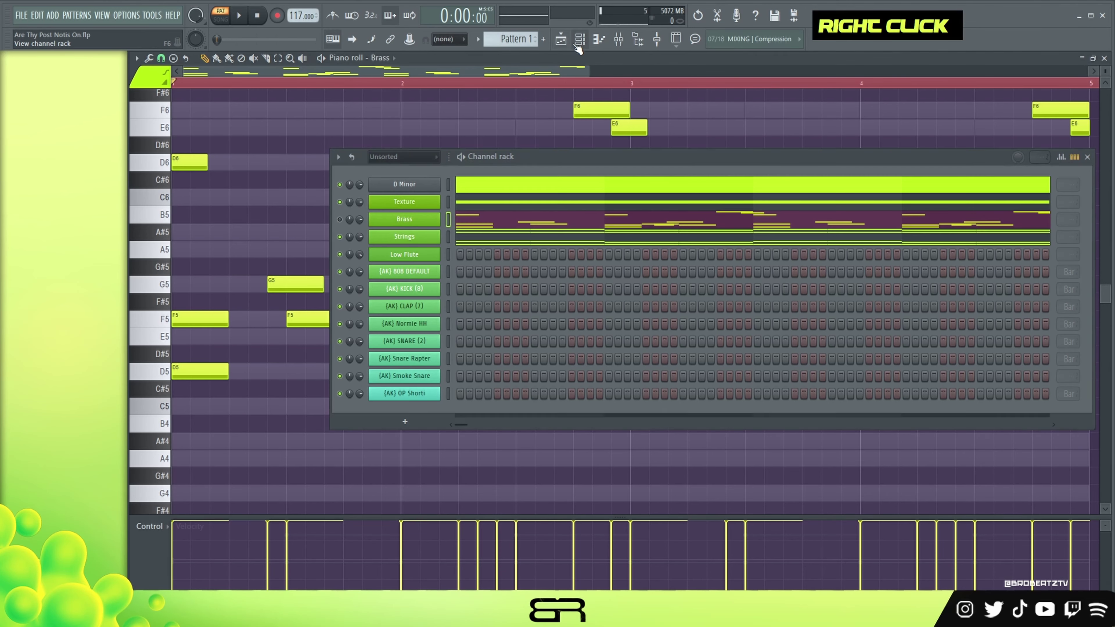
right_click(426, 254)
click(471, 255)
key(ctrl+v)
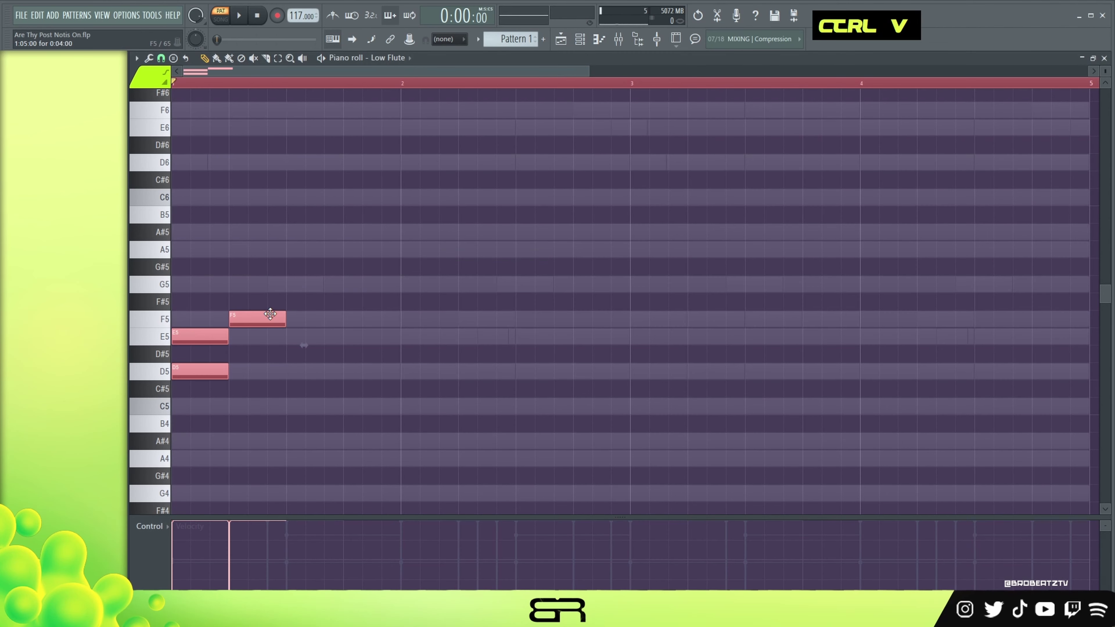
Step: Rework the pasted Low Flute notes into a short D5 on beat 1, plus a one-beat D5 and a short F5 on beat 2
key(shift+d)
right_click(286, 382)
drag(179, 336, 286, 374)
scroll(227, 80, up, 3)
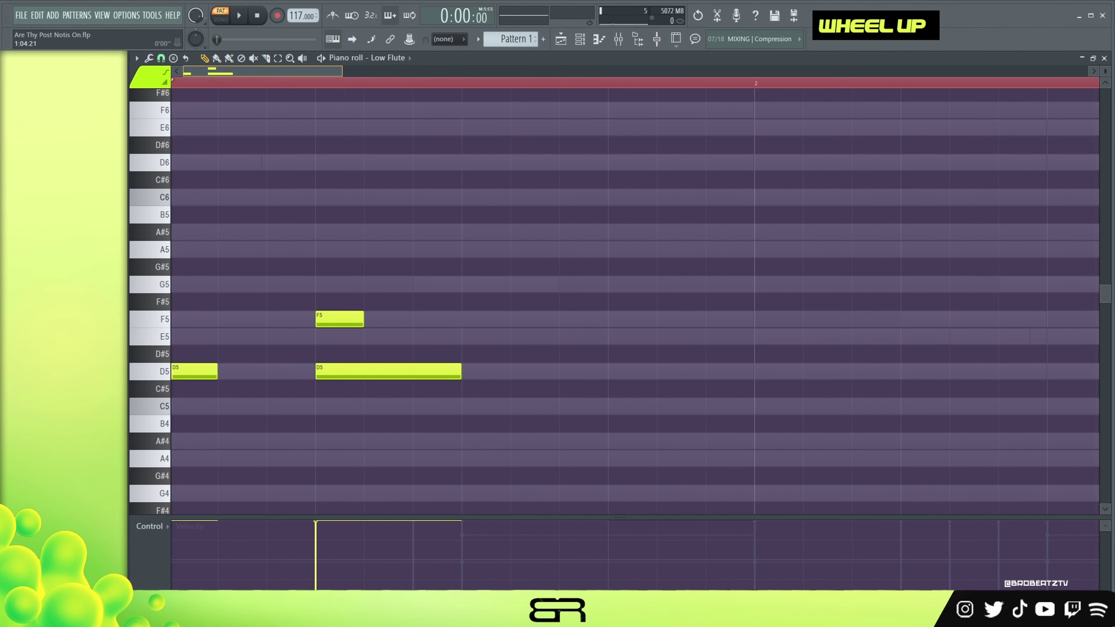
Step: Place E5 and F5 on the second and third triplet positions of beat 2, halve their lengths, and briefly play the pattern
drag(342, 319, 387, 320)
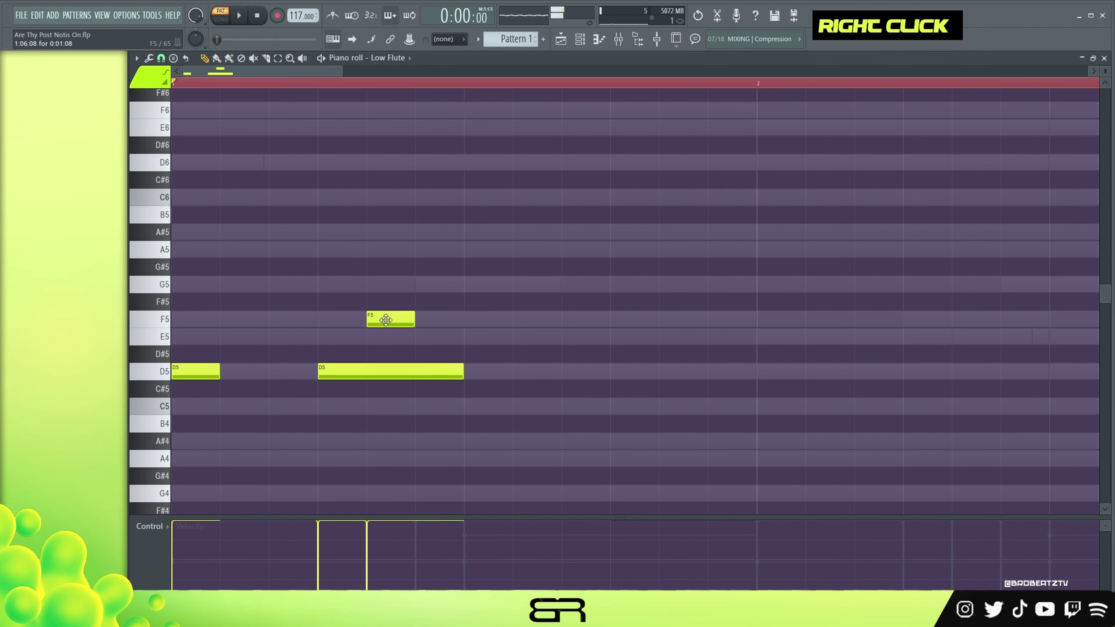
click(387, 335)
right_click(387, 320)
click(440, 321)
ctrl+drag(480, 303, 395, 335)
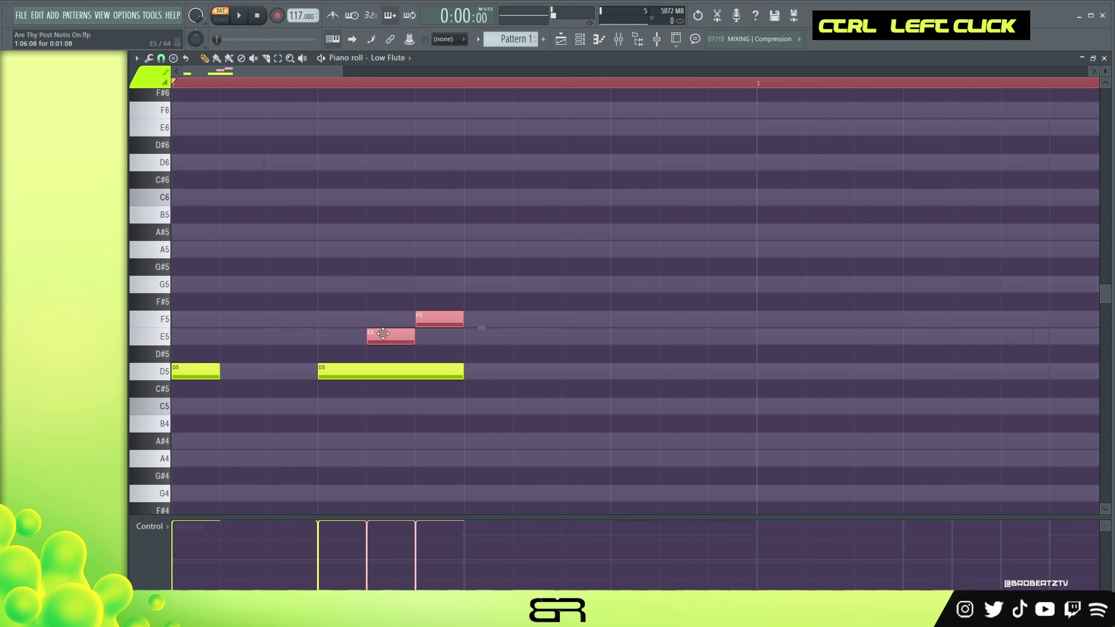
drag(463, 320, 439, 319)
right_click(492, 281)
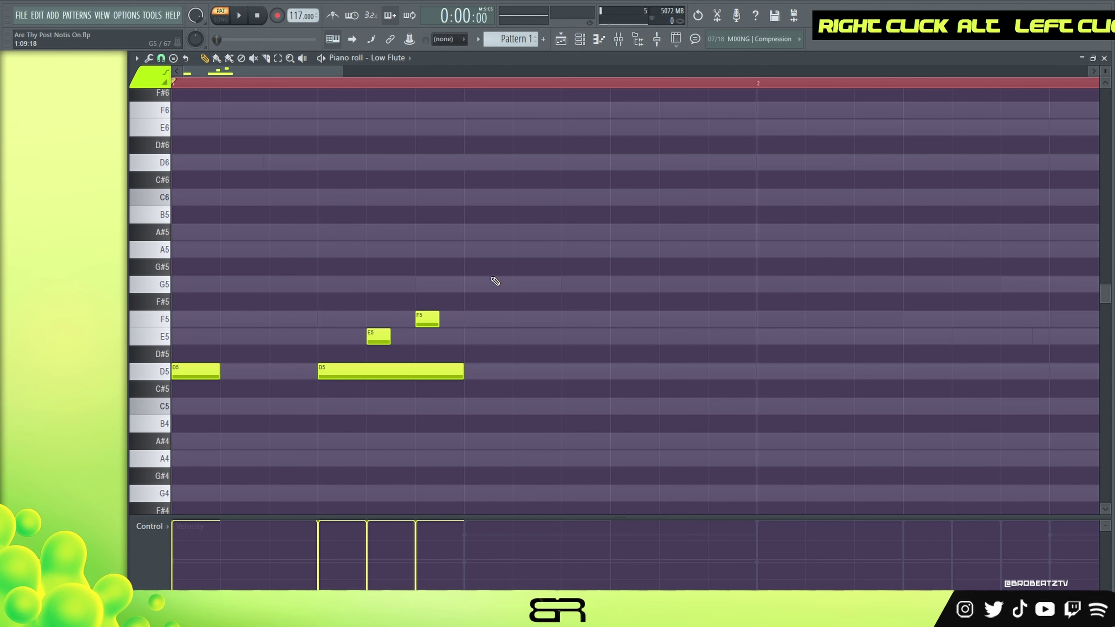
key(space)
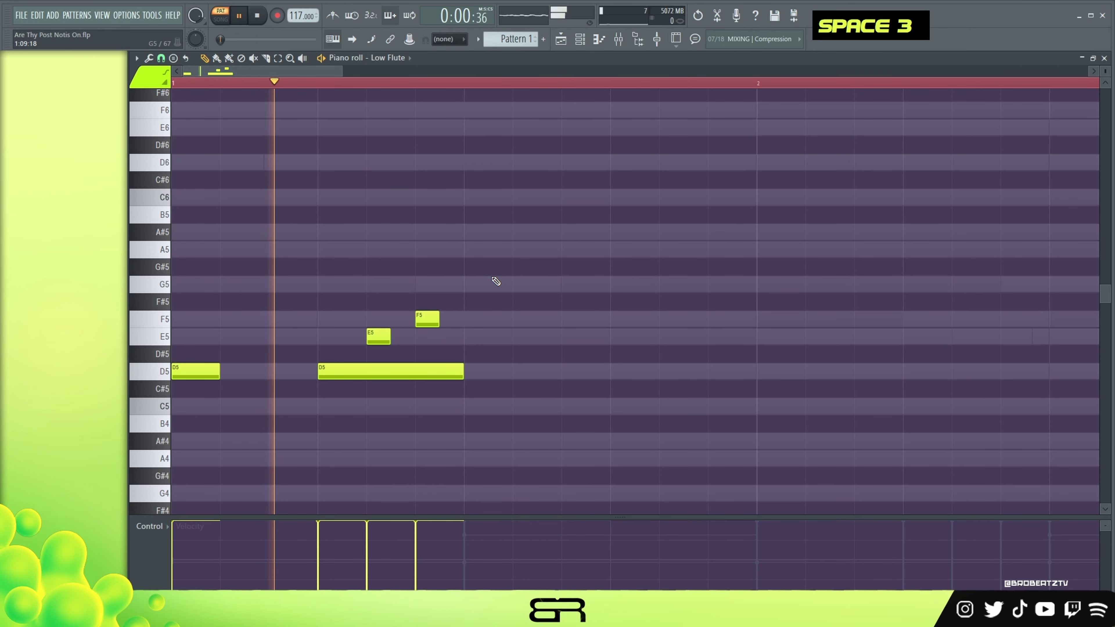
key(space)
Step: Duplicate the Low Flute's bar 1 notes into bar 2 and add a short F5 and E5 in bar 2's last beat
key(ctrl+a)
drag(190, 371, 775, 367)
right_click(526, 185)
scroll(526, 185, down, 2)
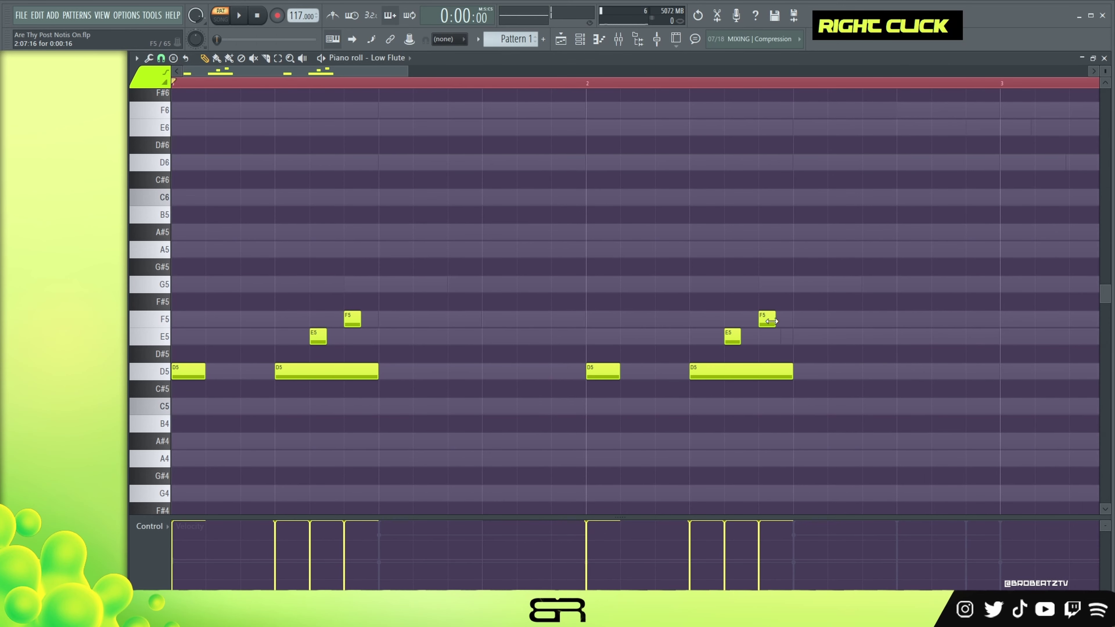
click(905, 319)
click(973, 337)
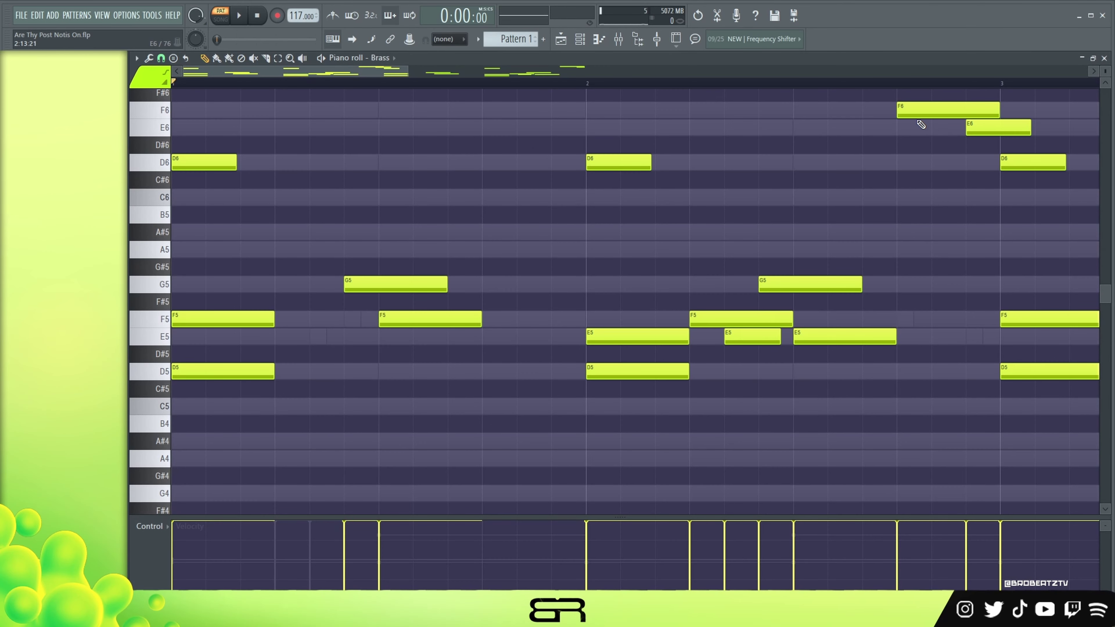
Step: Examine the Brass melody's F6 and E6 notes at the end of bar 2 and return to the Low Flute's piano roll
scroll(888, 184, up, 2)
drag(893, 191, 896, 229)
ctrl+shift+click(969, 237)
ctrl+shift+click(922, 215)
right_click(756, 232)
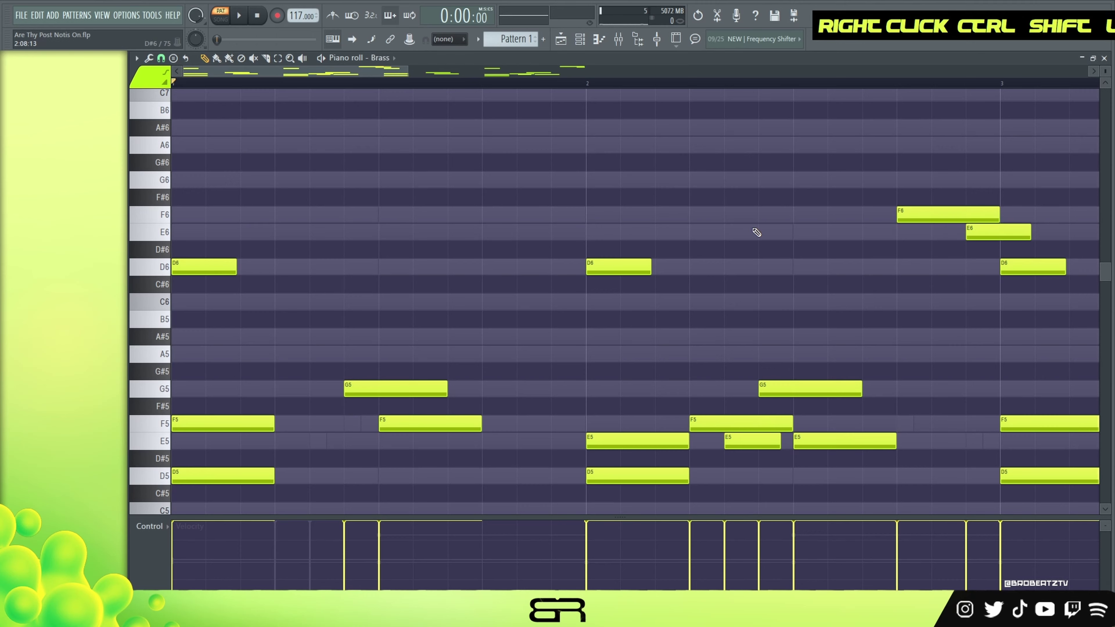
click(586, 45)
click(510, 261)
scroll(863, 322, down, 3)
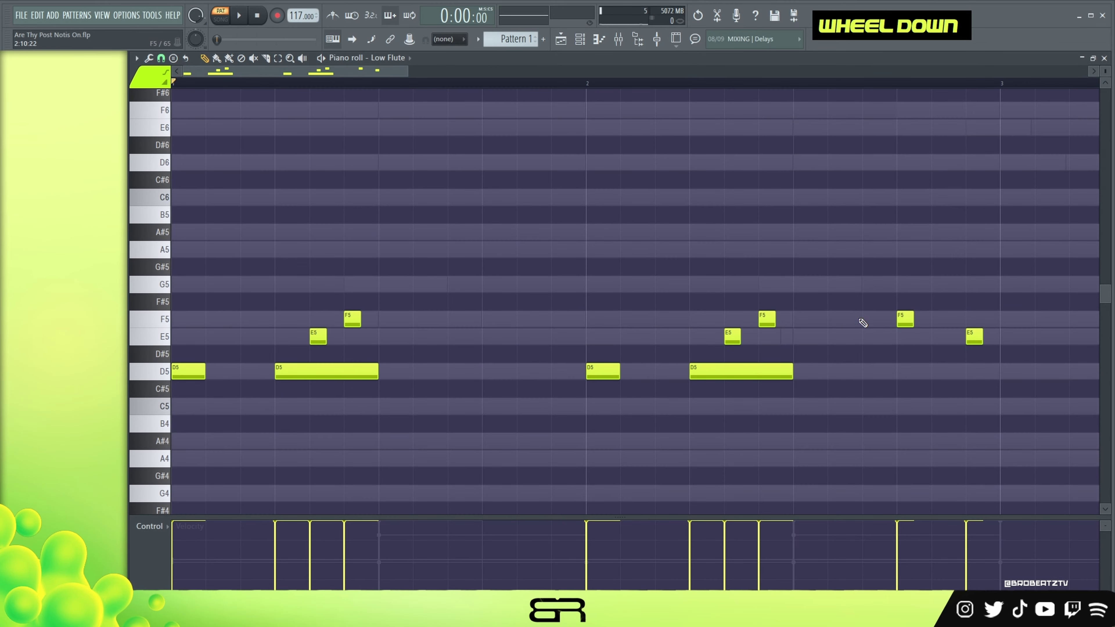
Step: Duplicate the two-bar Low Flute phrase into bars 3 and 4, play the pattern, and clear the time selection
key(ctrl+a)
shift+drag(180, 371, 1007, 371)
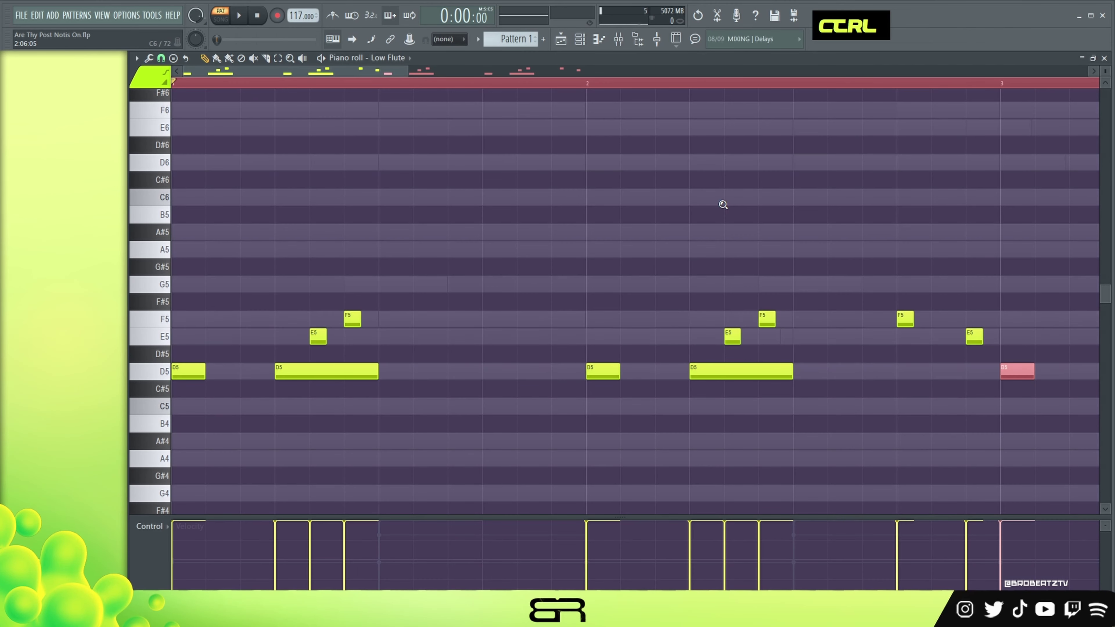
ctrl+right_click(723, 204)
ctrl+right_click(716, 204)
key(space)
right_click(605, 192)
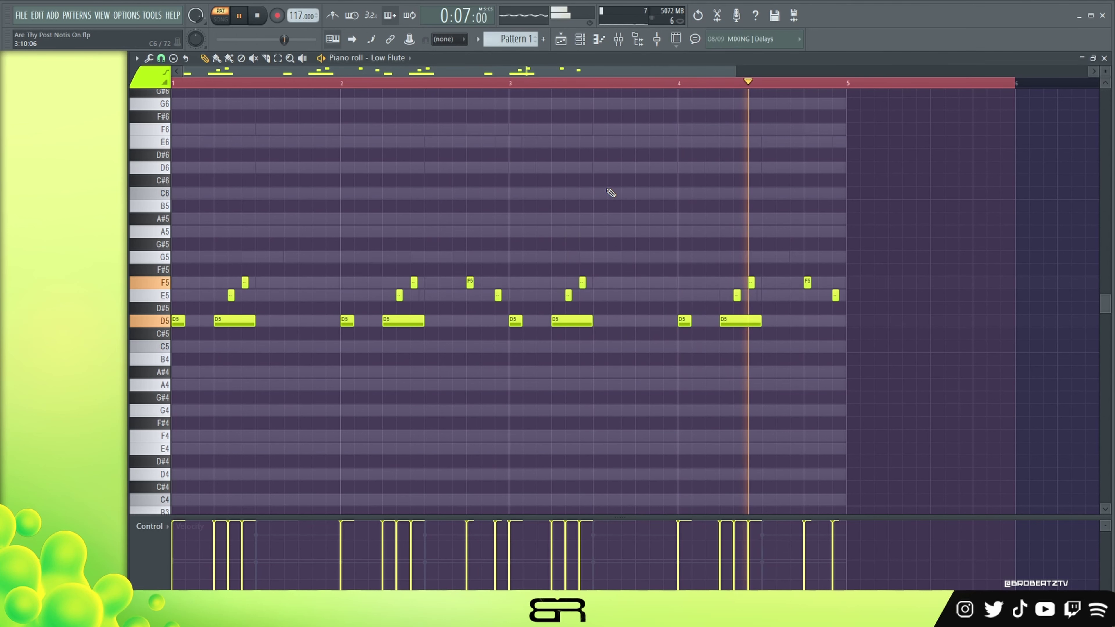
key(space)
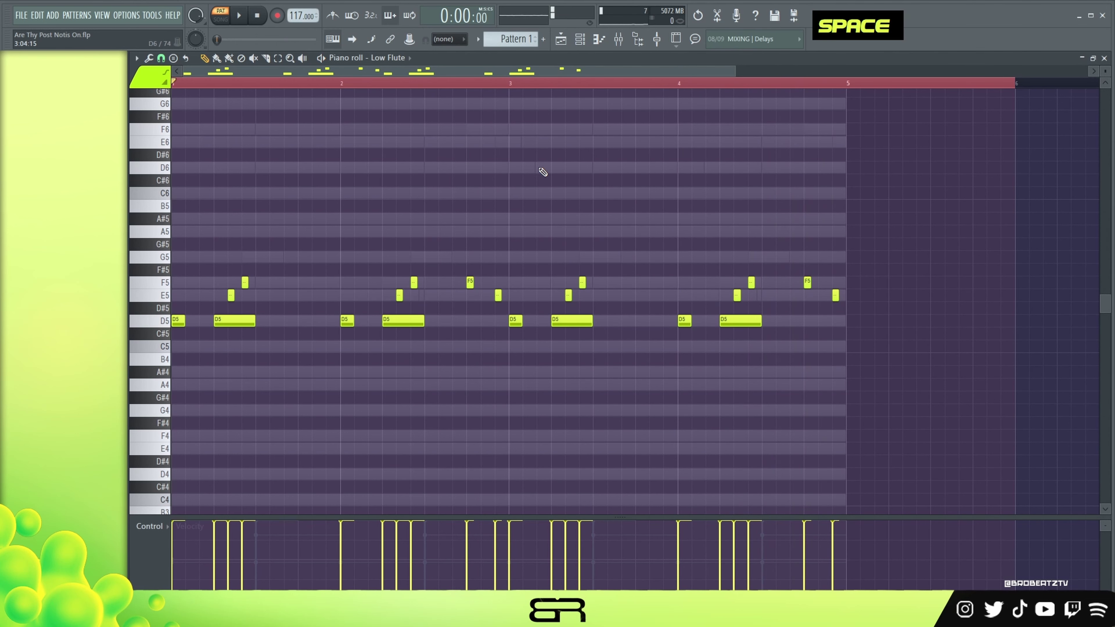
double_click(380, 82)
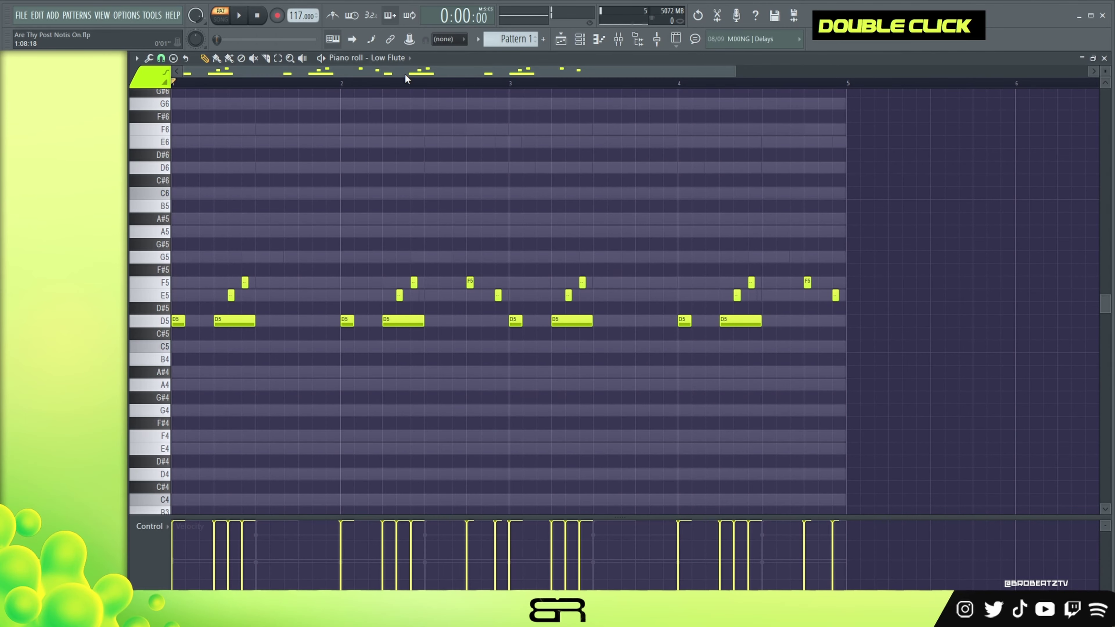
Step: In the 808 DEFAULT channel's piano roll, add a short D5 note at the start of bar 1 and slightly lower its velocity
click(579, 41)
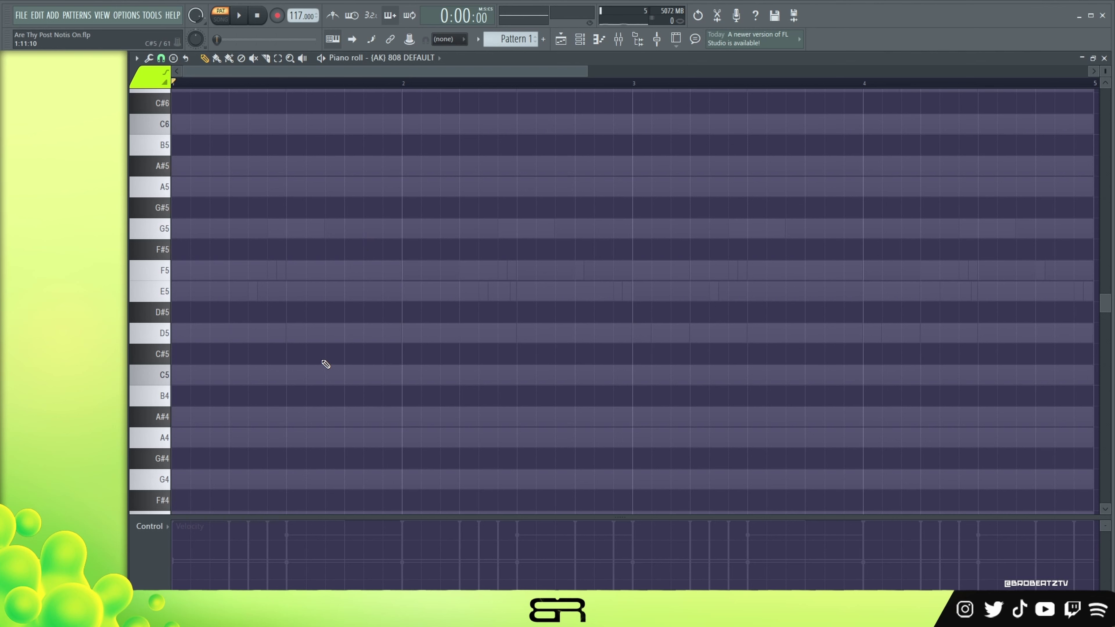
click(176, 333)
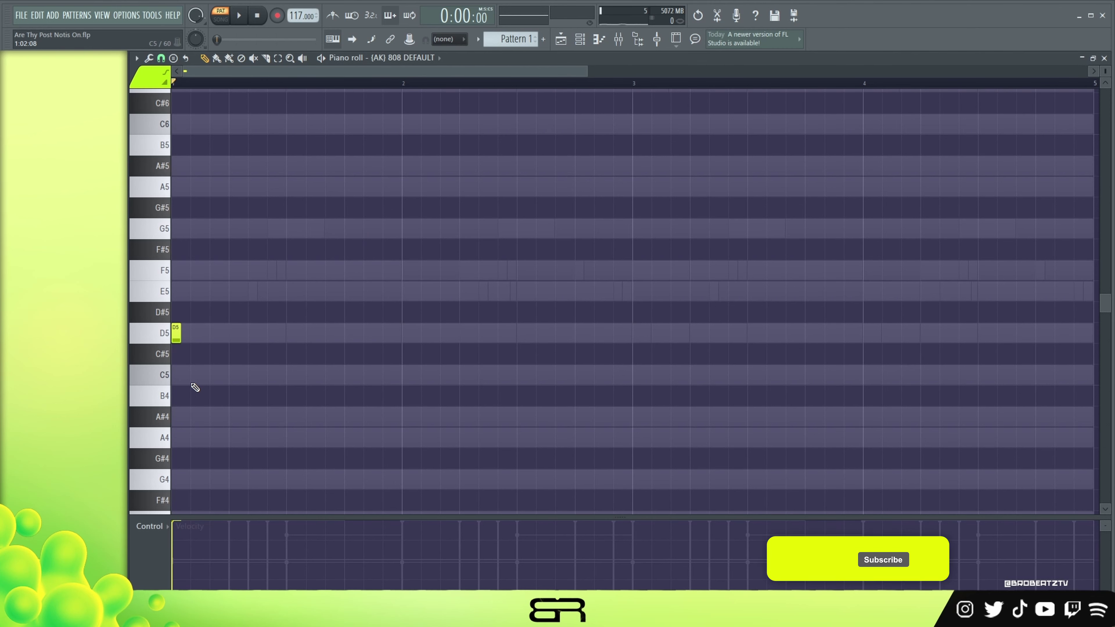
alt+scroll(244, 343, down, 4)
alt+scroll(244, 344, up, 1)
right_click(241, 345)
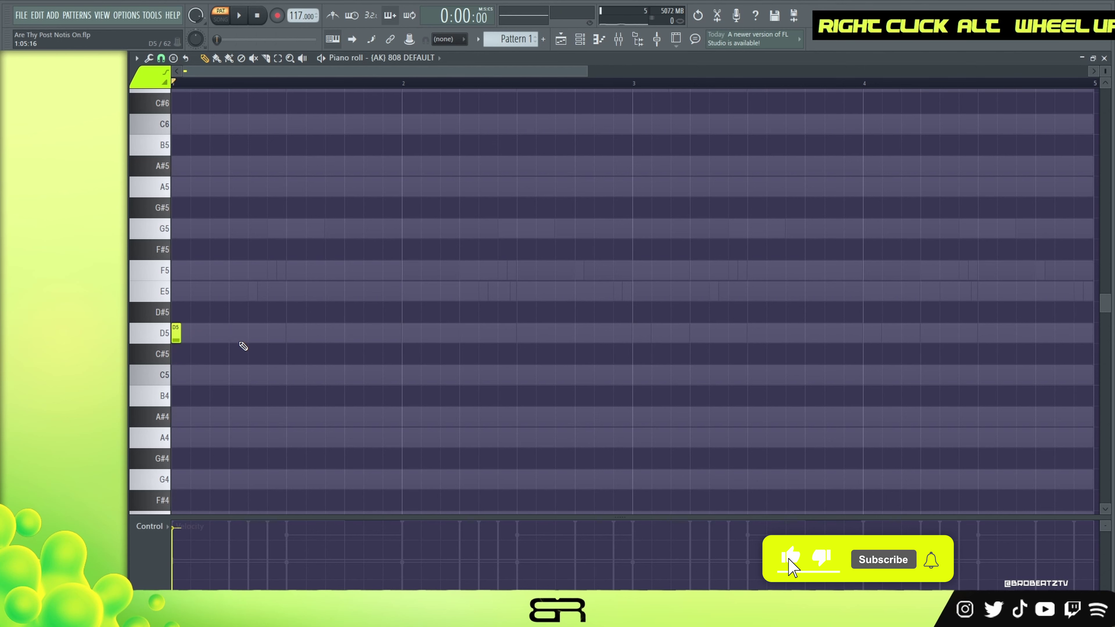
Step: Set the snap to 1/2 beat and add D5 notes halfway through beat 2 and on beat 4 of bar 1
click(163, 59)
click(169, 213)
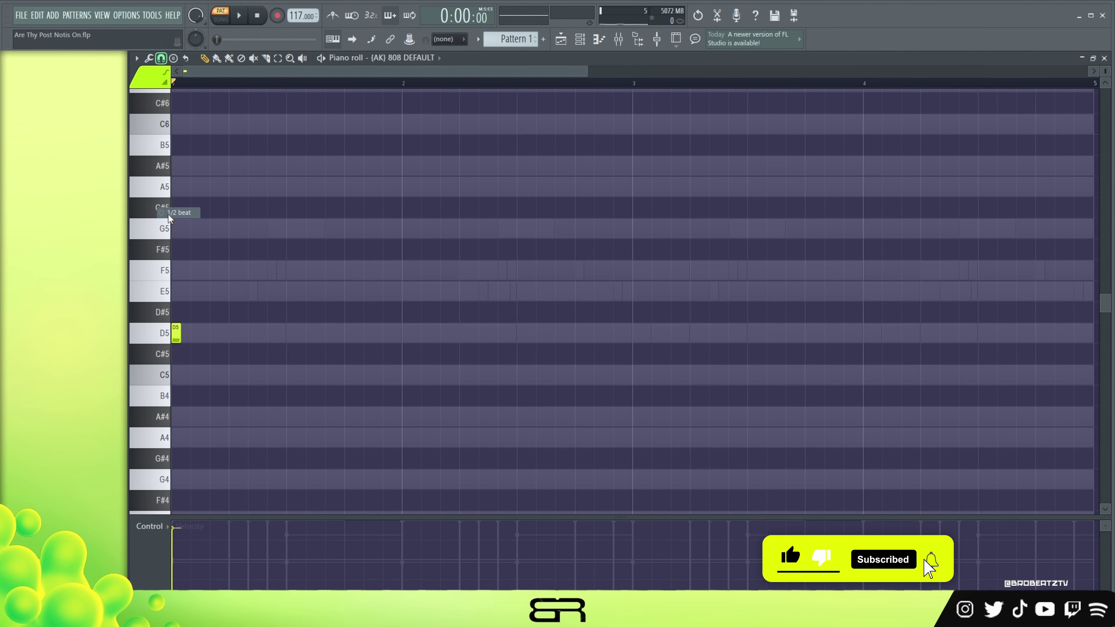
click(260, 334)
click(345, 338)
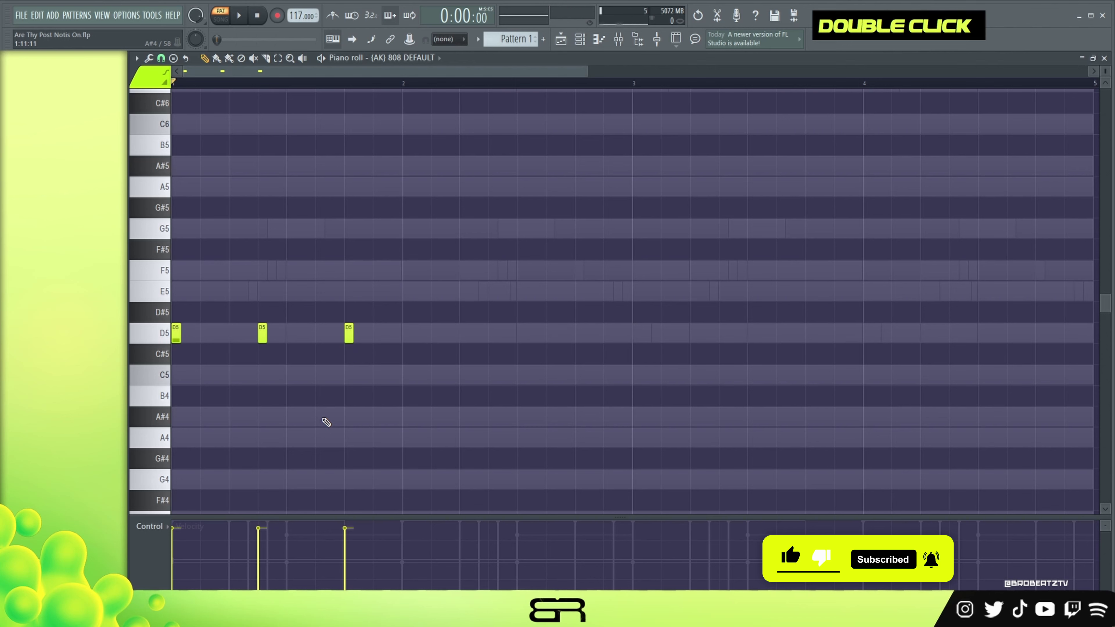
Step: Duplicate the three 808 notes from bar 1 into bar 3 and play the pattern to check them
ctrl+drag(373, 310, 137, 361)
drag(479, 347, 632, 363)
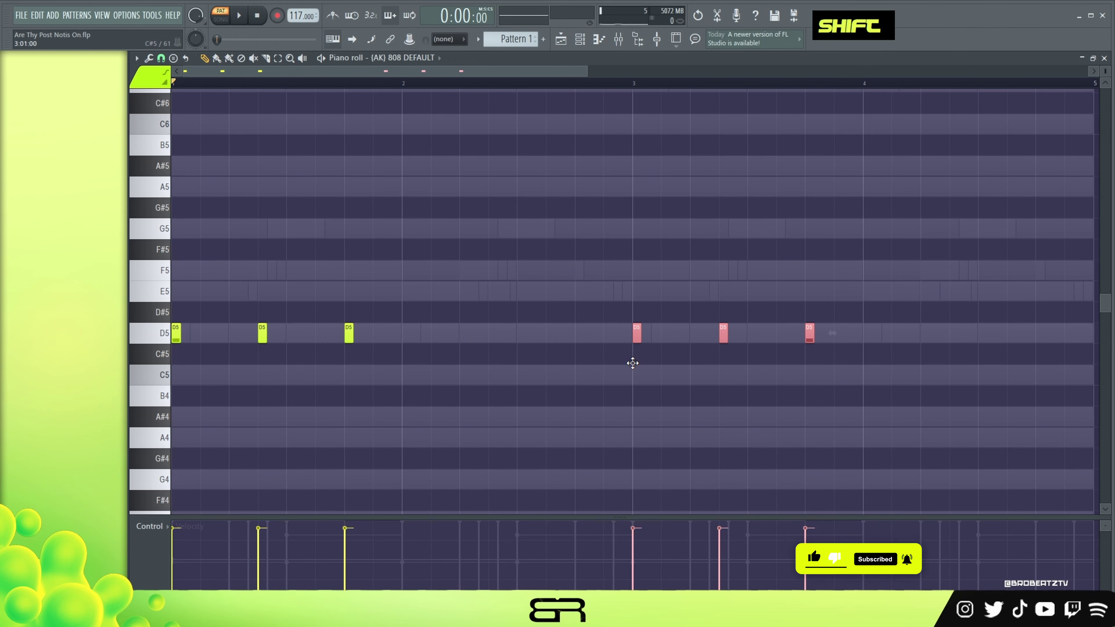
key(space)
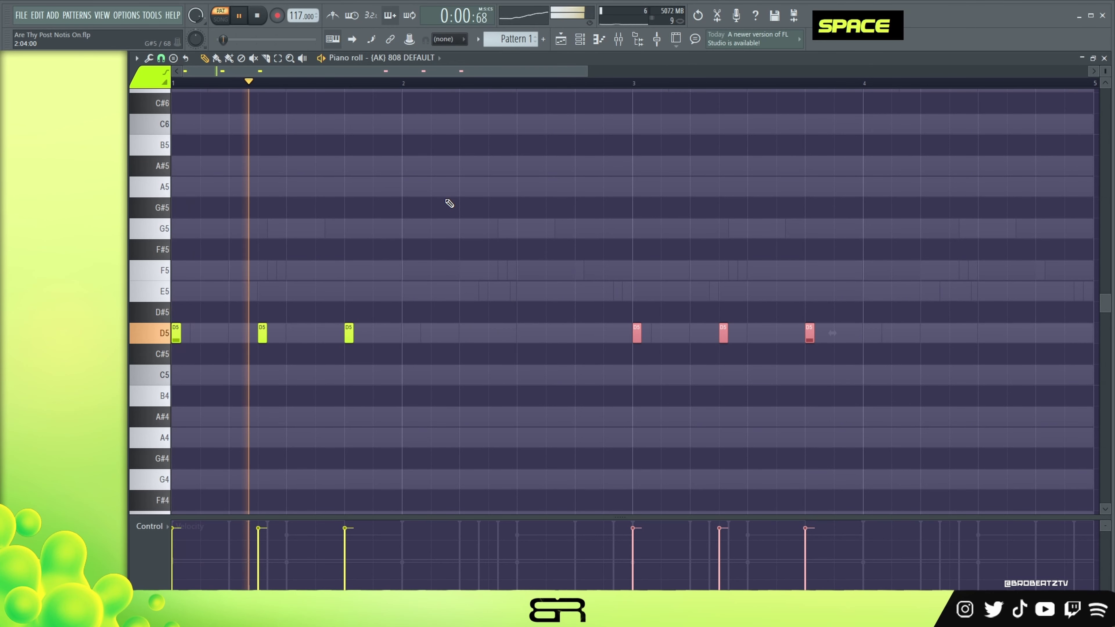
scroll(473, 134, down, 2)
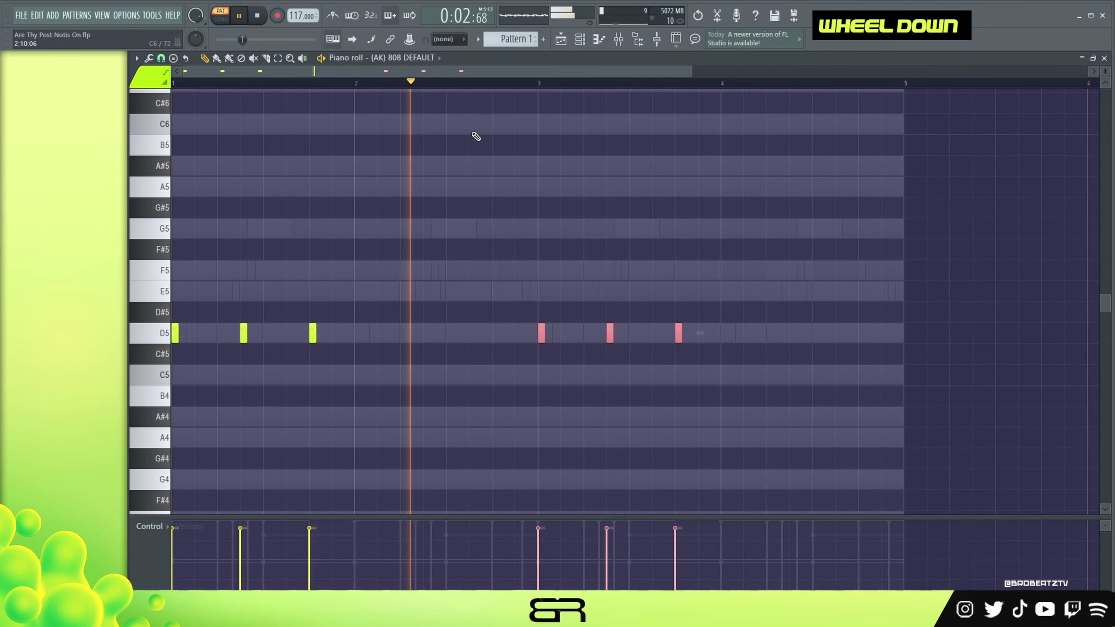
right_click(724, 248)
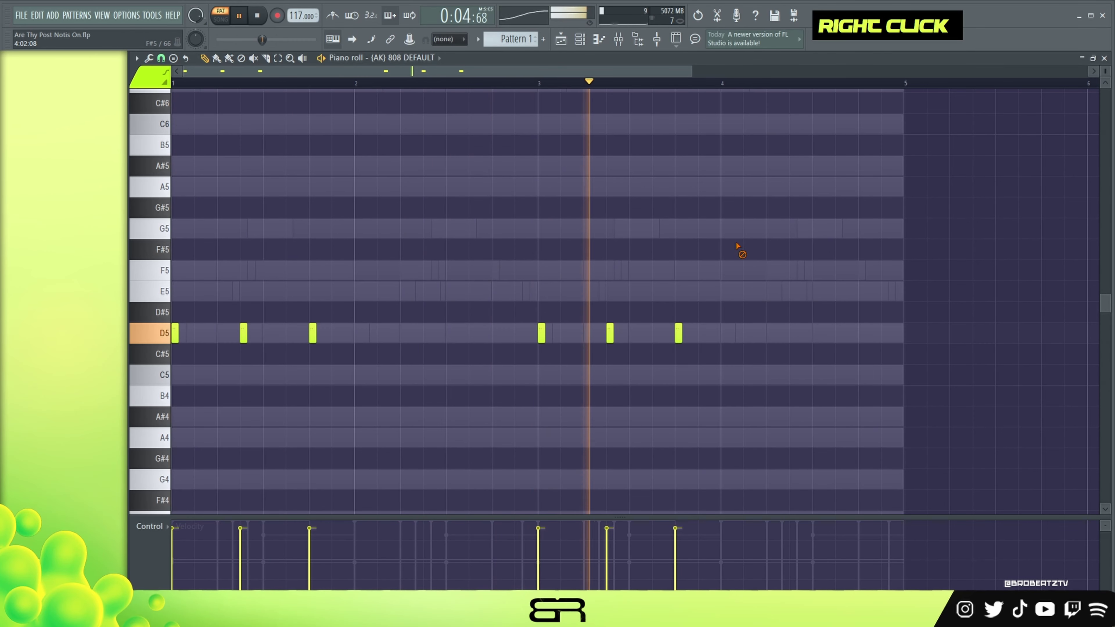
key(space)
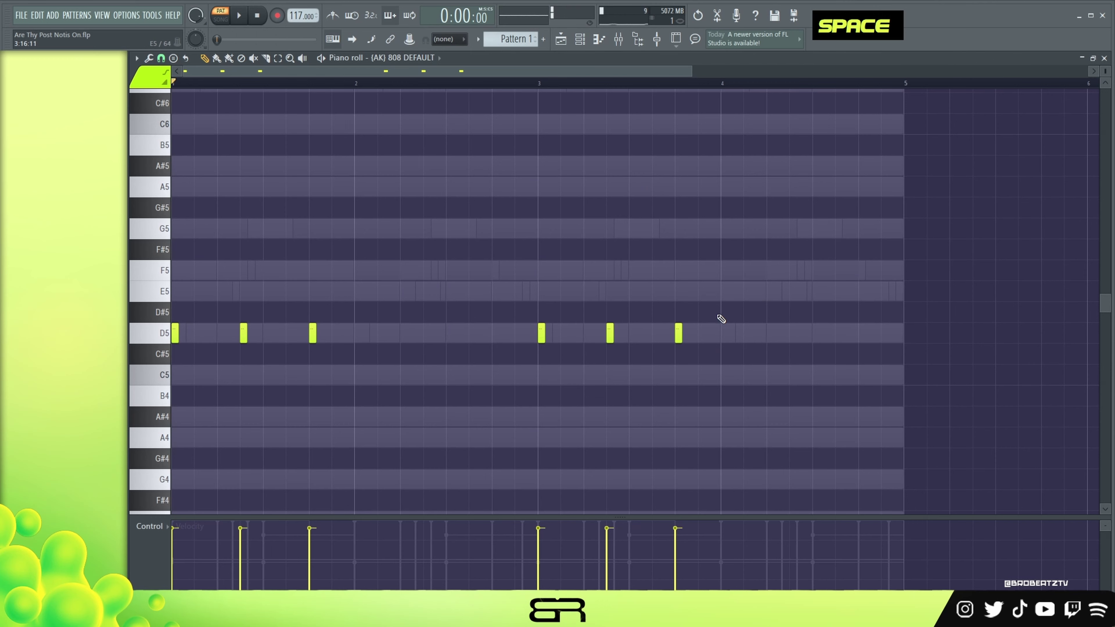
Step: Lengthen all 808 notes to 1 step 19 ticks and lower the last note of bar 3 to A4
key(ctrl+a)
drag(681, 336, 695, 334)
right_click(696, 318)
ctrl+click(681, 336)
key(shift+Down)
key(shift+Down)
key(shift+Down)
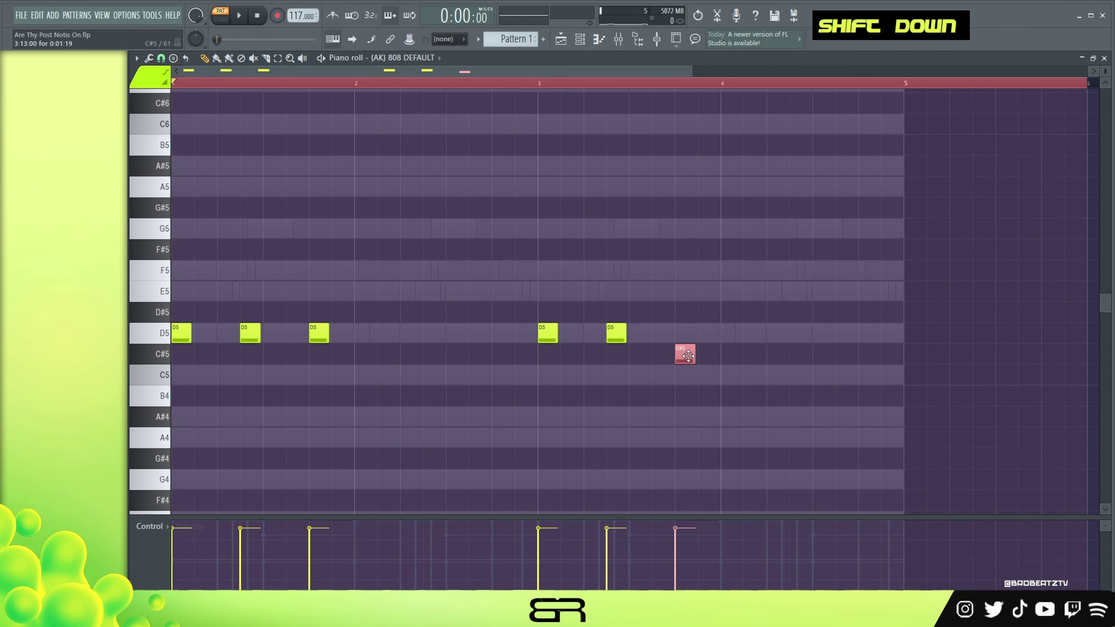
right_click(729, 469)
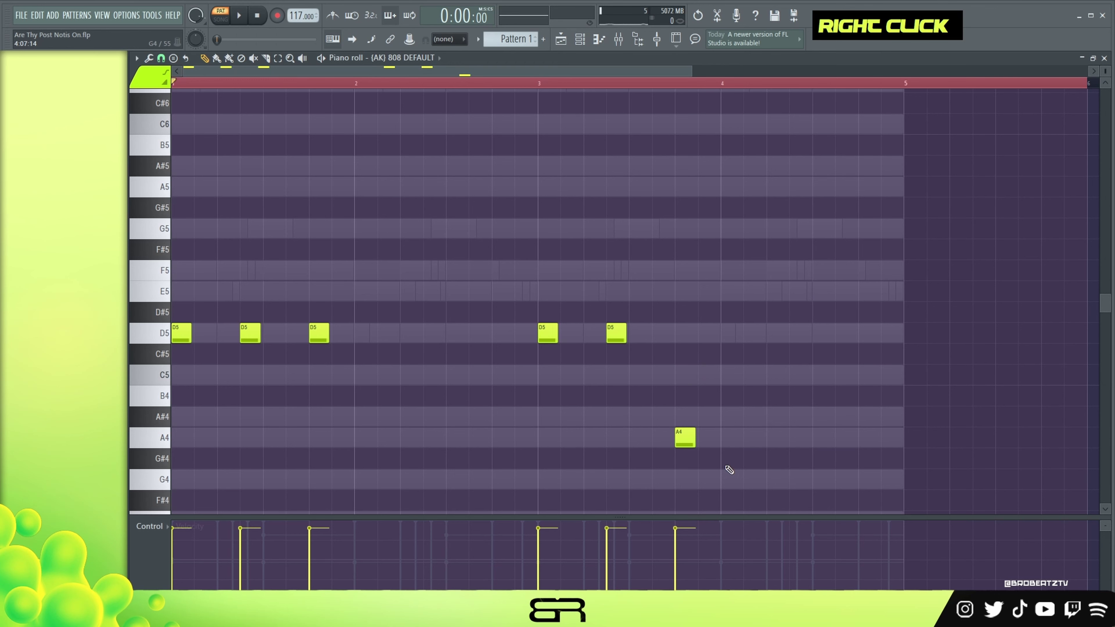
Step: Duplicate the A4 note onto beat 3 of bar 4 and slightly reduce the copy's velocity
ctrl+click(690, 440)
drag(689, 440, 814, 446)
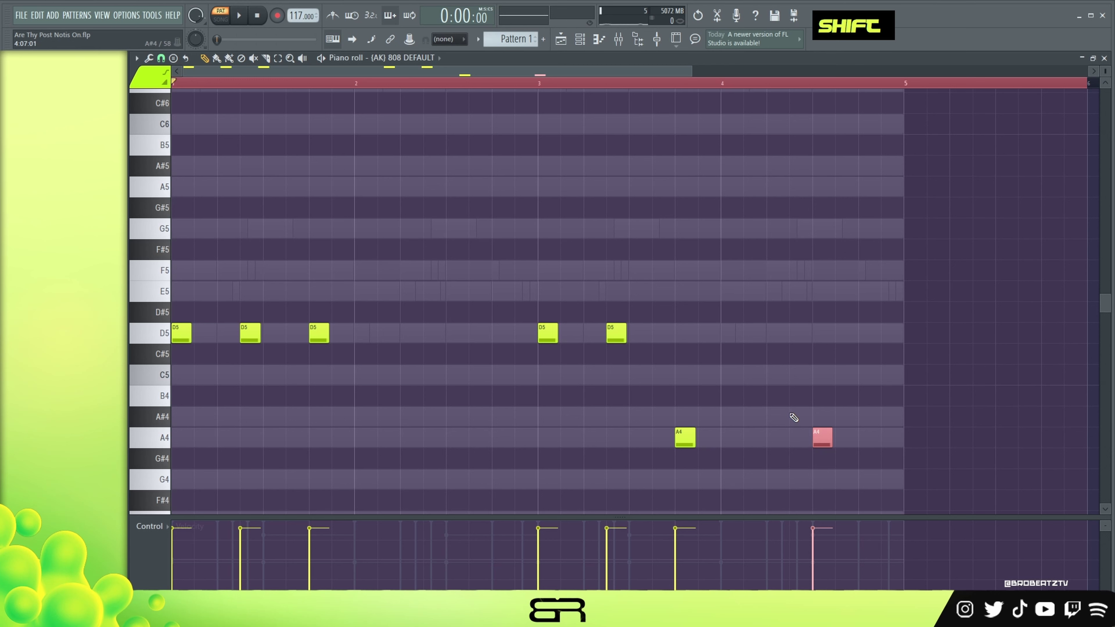
alt+scroll(793, 417, down, 2)
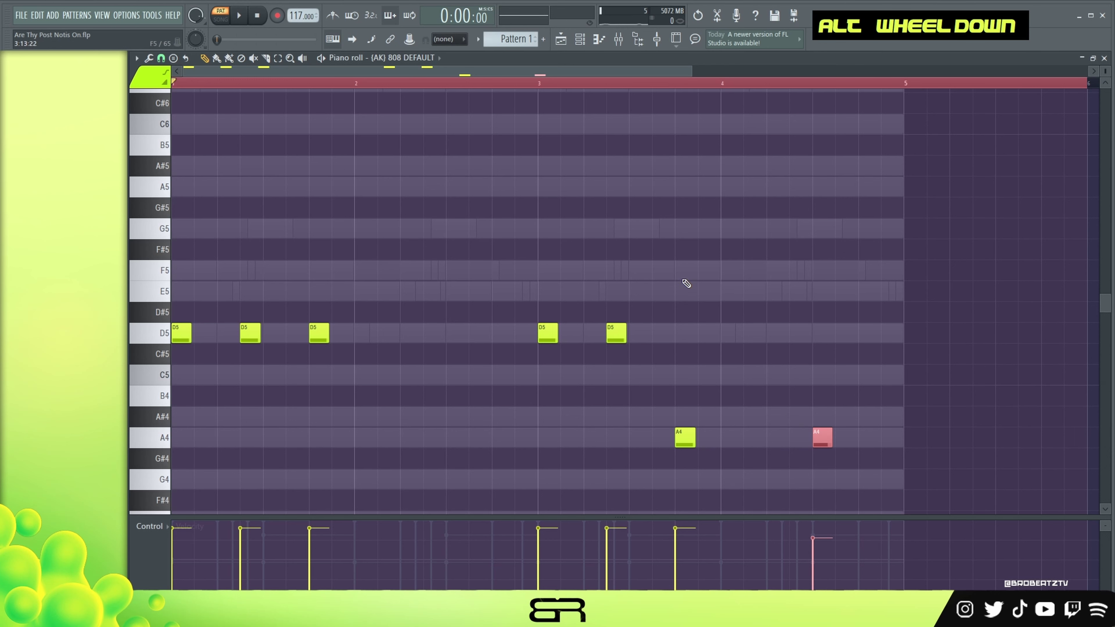
Step: Set the snap to 1/3 beat and add three short A4 triplet notes on beat 4 of bar 4
click(161, 57)
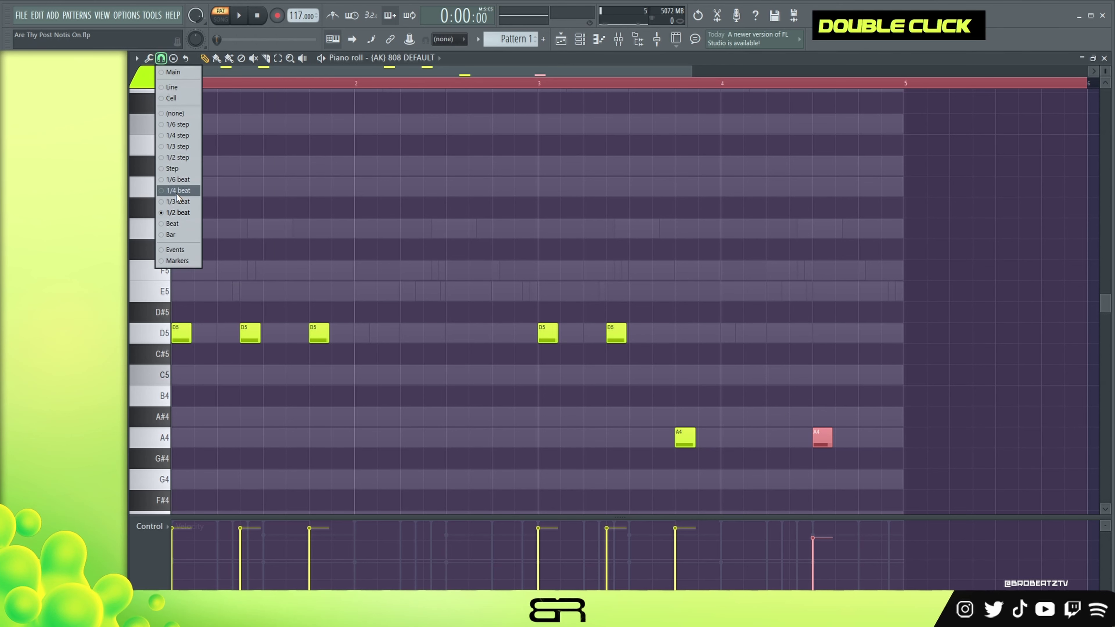
click(177, 202)
scroll(870, 90, up, 3)
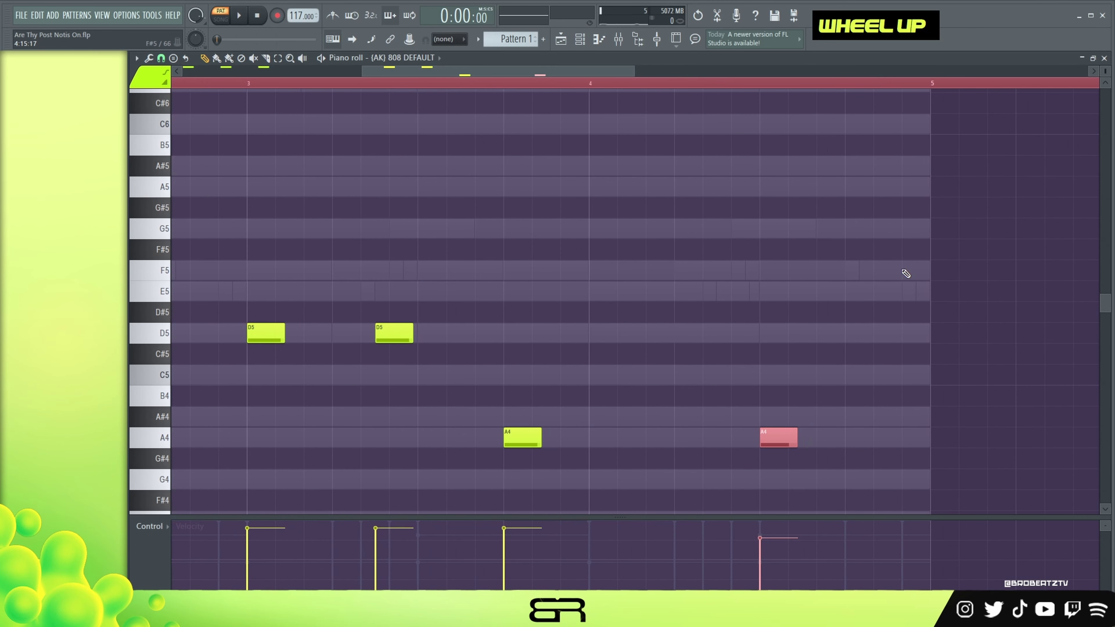
click(858, 434)
drag(871, 444, 868, 444)
click(883, 440)
click(911, 440)
Step: Raise the middle note of the bar 4 triplet by an octave to A5
ctrl+click(884, 430)
key(ctrl+Up)
right_click(878, 411)
Step: Reduce the velocity of the first and last A4 notes of the bar 4 triplet to about half
ctrl+click(854, 437)
scroll(855, 438, down, 6)
ctrl+shift+click(917, 436)
scroll(916, 445, down, 7)
scroll(918, 452, up, 1)
right_click(917, 411)
scroll(914, 448, down, 6)
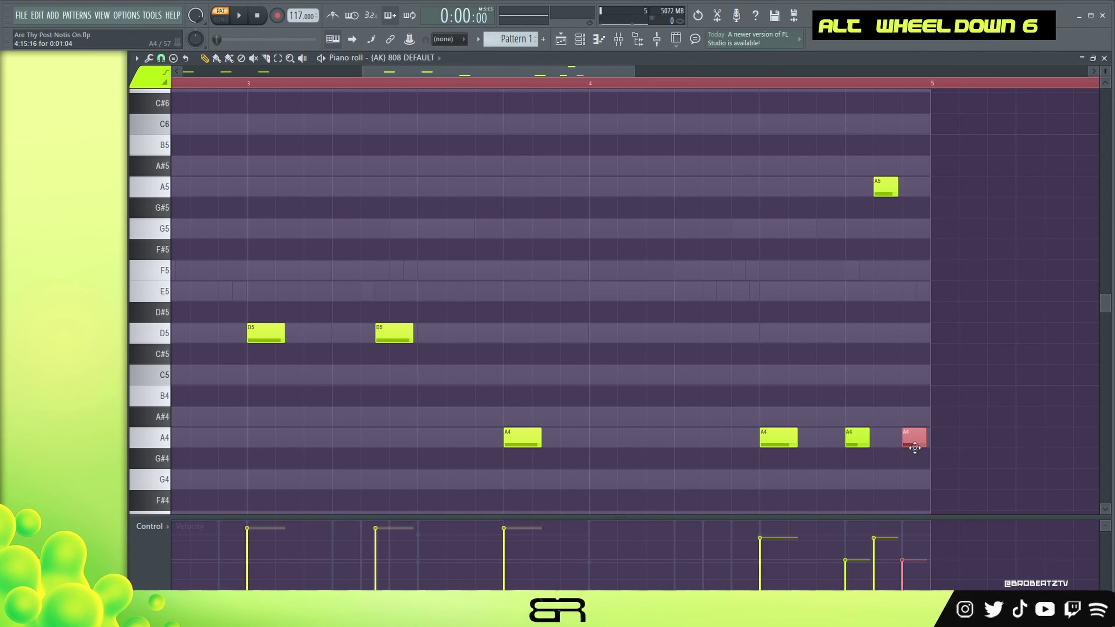
Step: Slightly raise the velocity of the A5 note in the bar 4 triplet, playing the pattern to judge it
scroll(885, 178, up, 1)
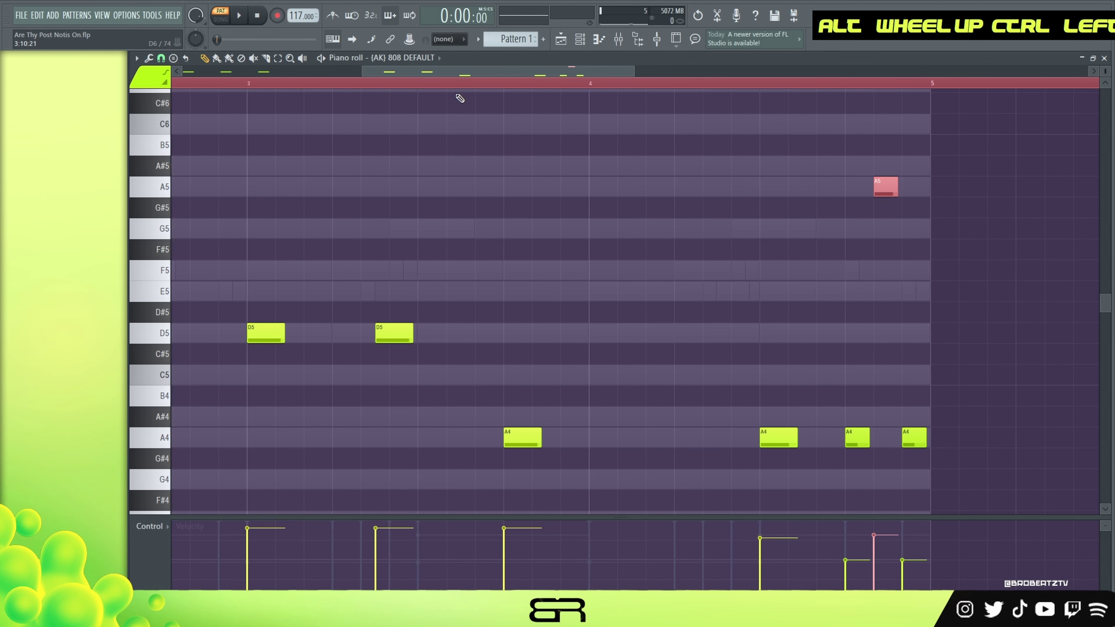
key(space)
ctrl+right_click(451, 165)
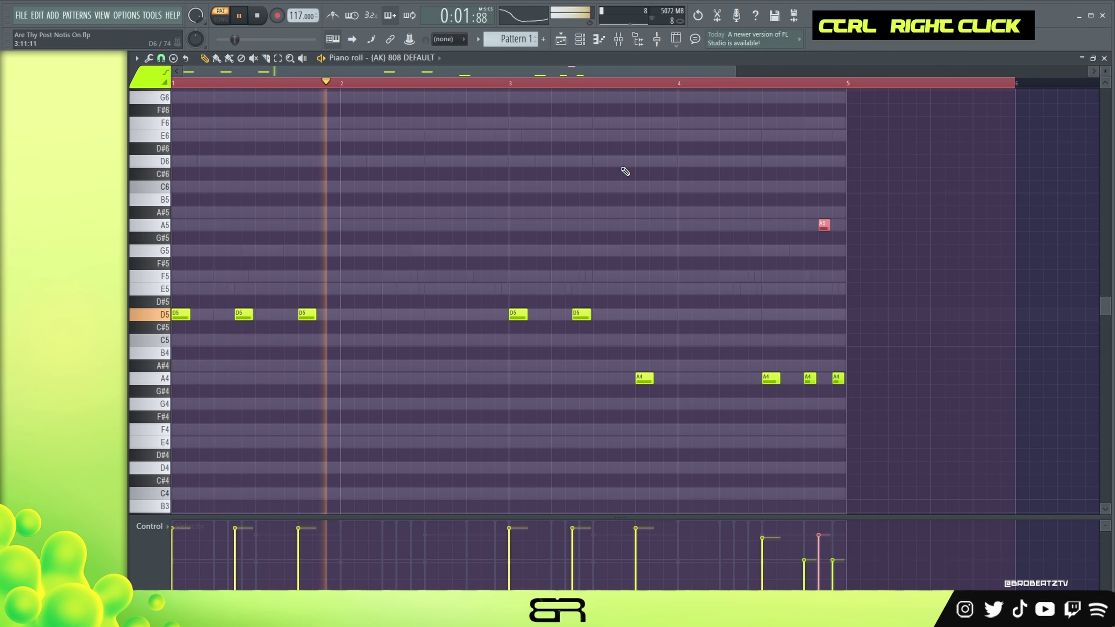
right_click(626, 171)
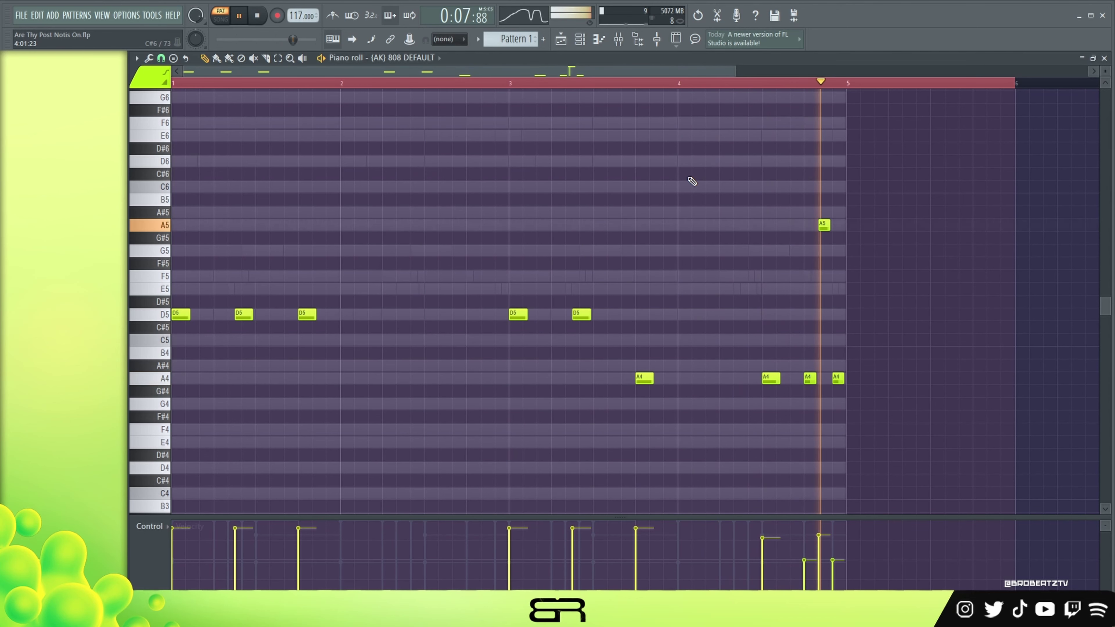
key(space)
ctrl+click(825, 226)
alt+scroll(830, 256, up, 2)
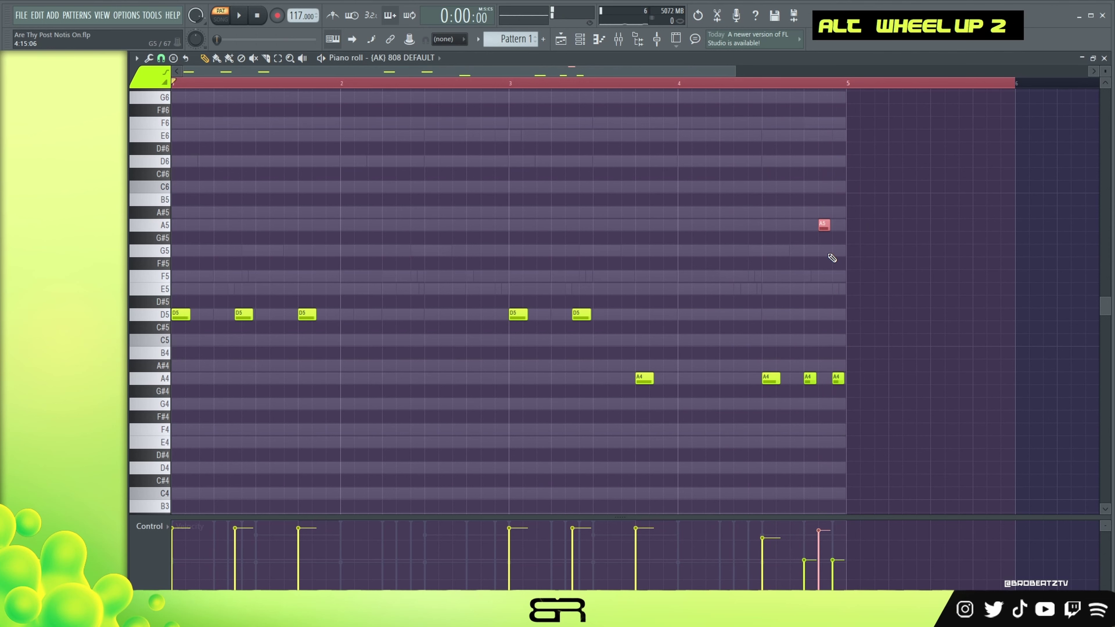
Step: Slightly raise the velocity of the A4 note on beat 3 of bar 4 and clear the selection
ctrl+click(769, 378)
alt+scroll(769, 379, up, 2)
right_click(705, 237)
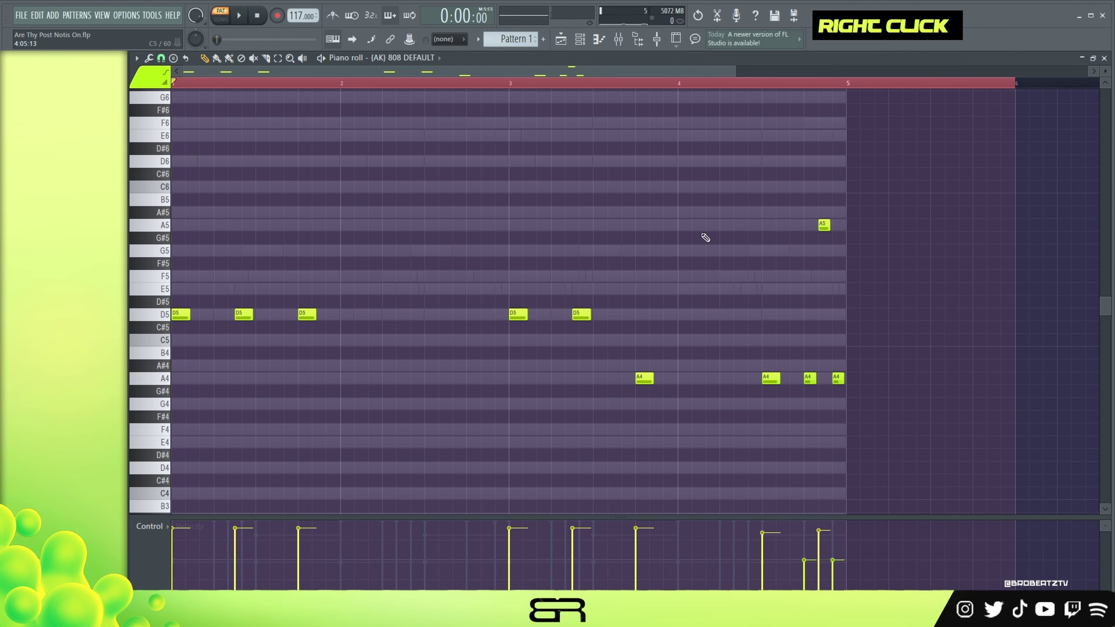
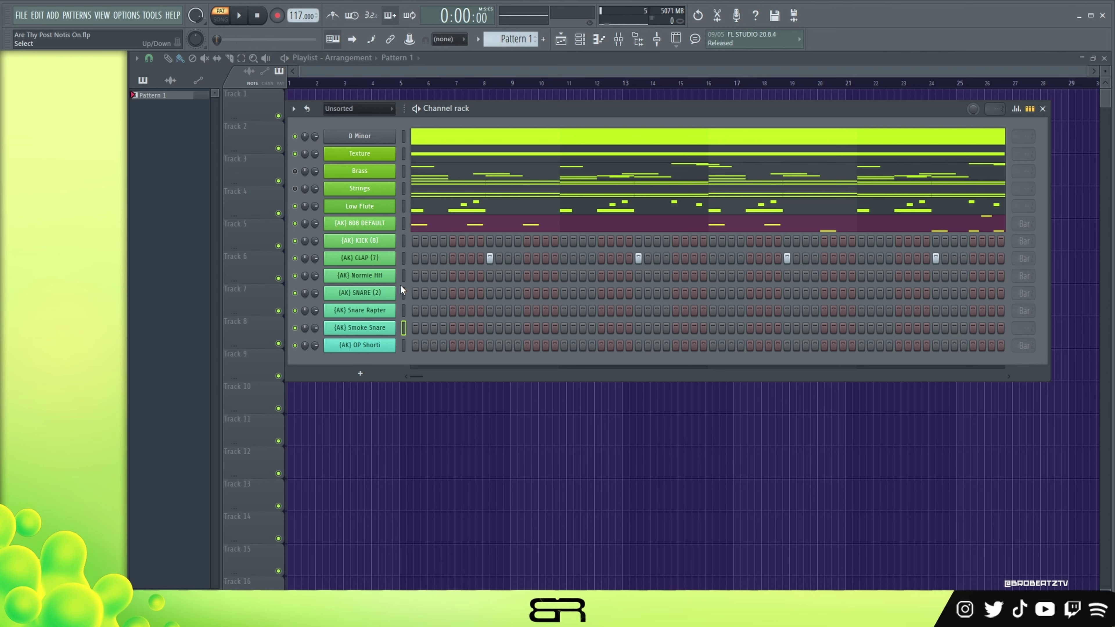
right_click(394, 272)
click(562, 315)
click(471, 294)
click(591, 294)
drag(638, 293, 675, 293)
click(796, 293)
mouse_move(778, 329)
mouse_down()
mouse_move(796, 328)
mouse_move(448, 302)
mouse_up()
drag(796, 328, 778, 329)
drag(977, 280, 422, 276)
key(space)
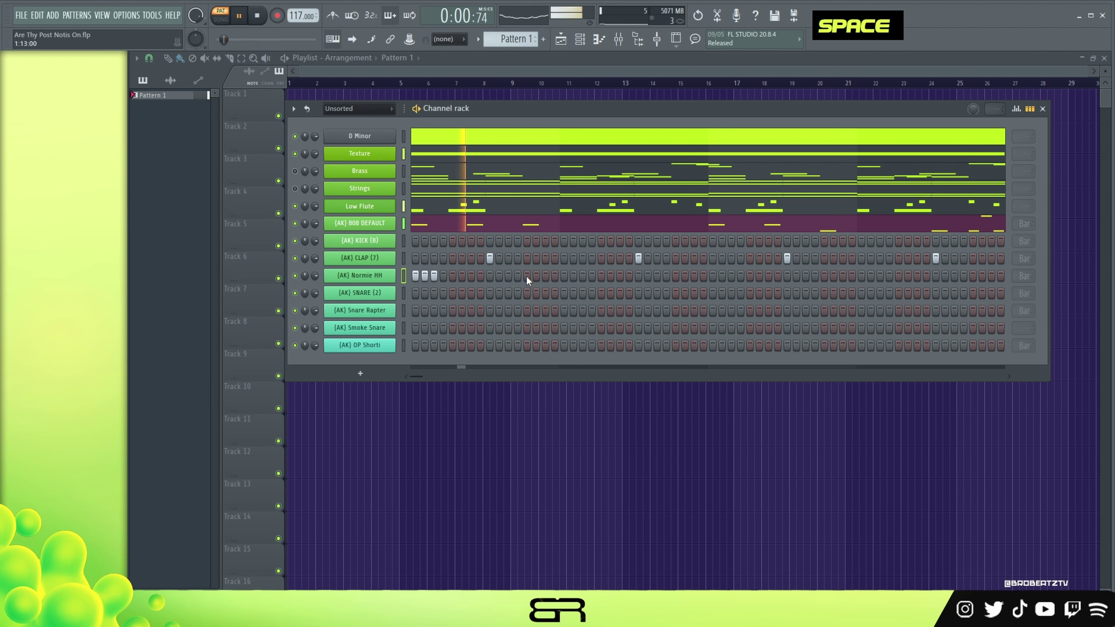
click(601, 275)
click(610, 276)
click(619, 276)
click(656, 276)
click(694, 275)
key(space)
drag(710, 277, 422, 277)
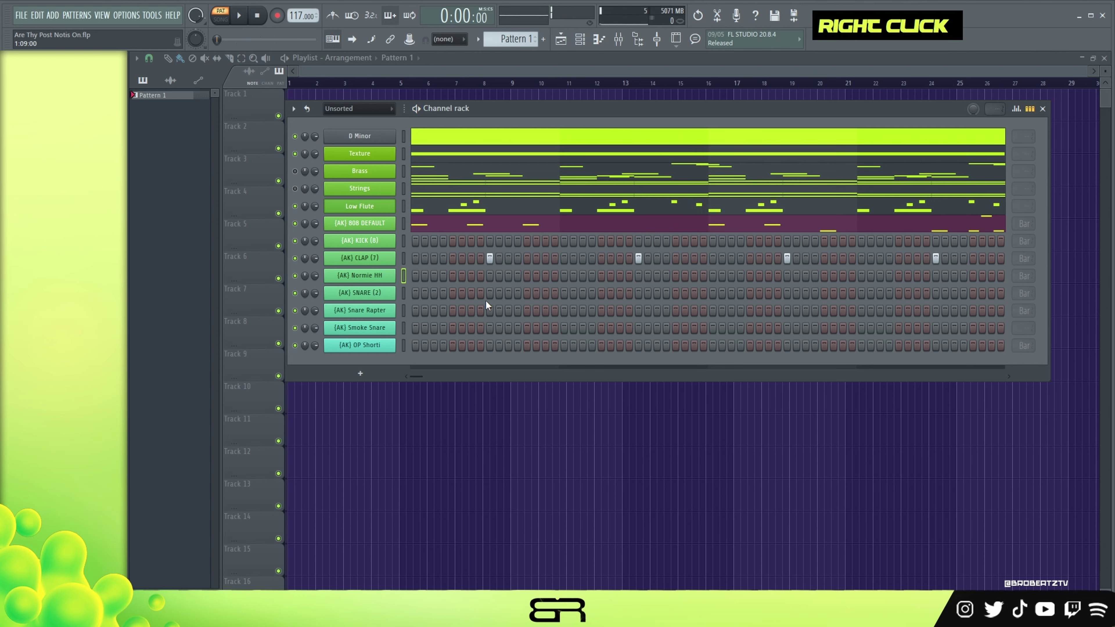
Step: Copy the note pattern of the 808 DEFAULT channel and paste it into the KICK (8) channel
right_click(508, 293)
right_click(386, 233)
click(516, 238)
right_click(386, 248)
click(510, 248)
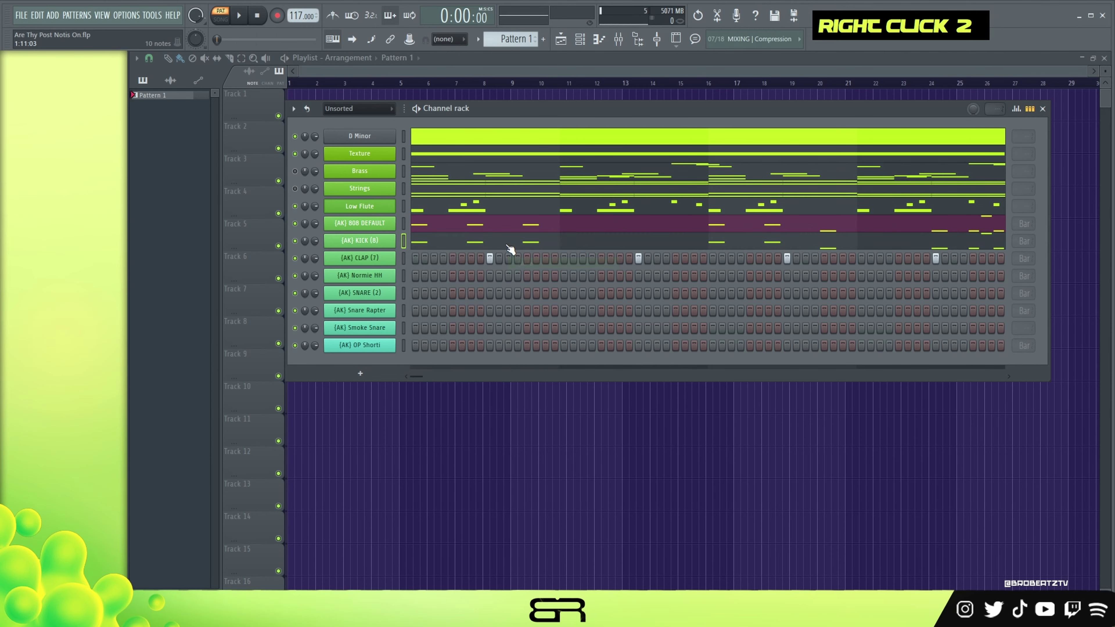
Step: In the KICK (8) piano roll, delete all bar 4 notes and move the last bar 3 note up to D5
click(507, 246)
right_click(838, 379)
right_click(808, 379)
right_click(768, 379)
drag(642, 377, 644, 313)
right_click(824, 225)
Step: Raise all kick notes to full velocity and place them on C5 and B4
key(ctrl+a)
scroll(589, 315, up, 4)
scroll(589, 315, up, 1)
drag(181, 314, 182, 353)
right_click(379, 227)
Step: Play back the kick part and mute the KICK (8) channel in the channel rack
key(space)
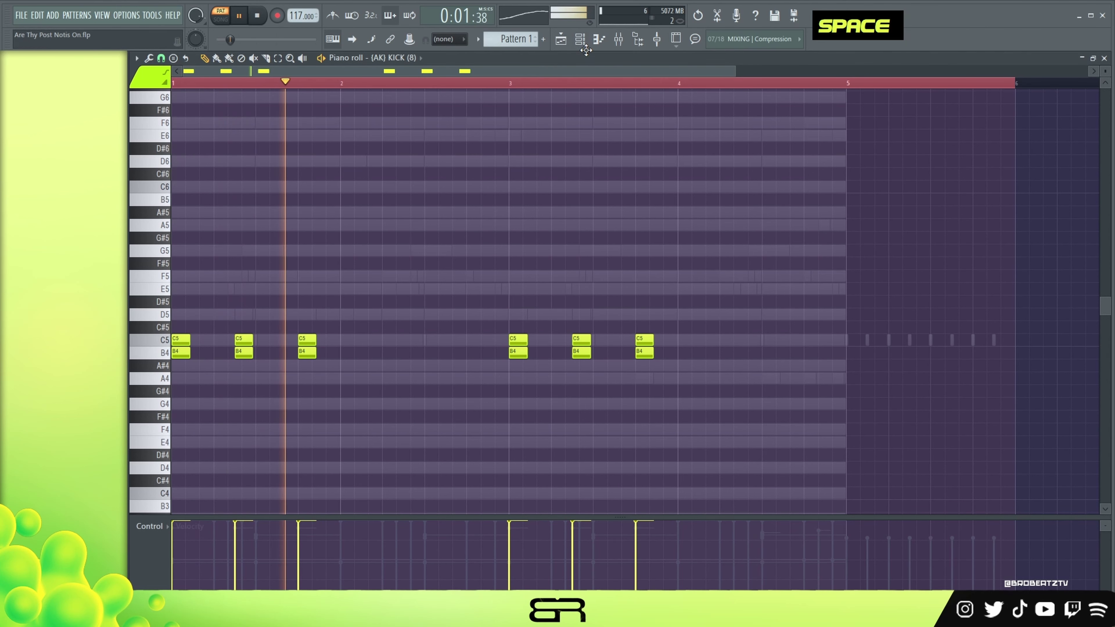
key(space)
click(581, 41)
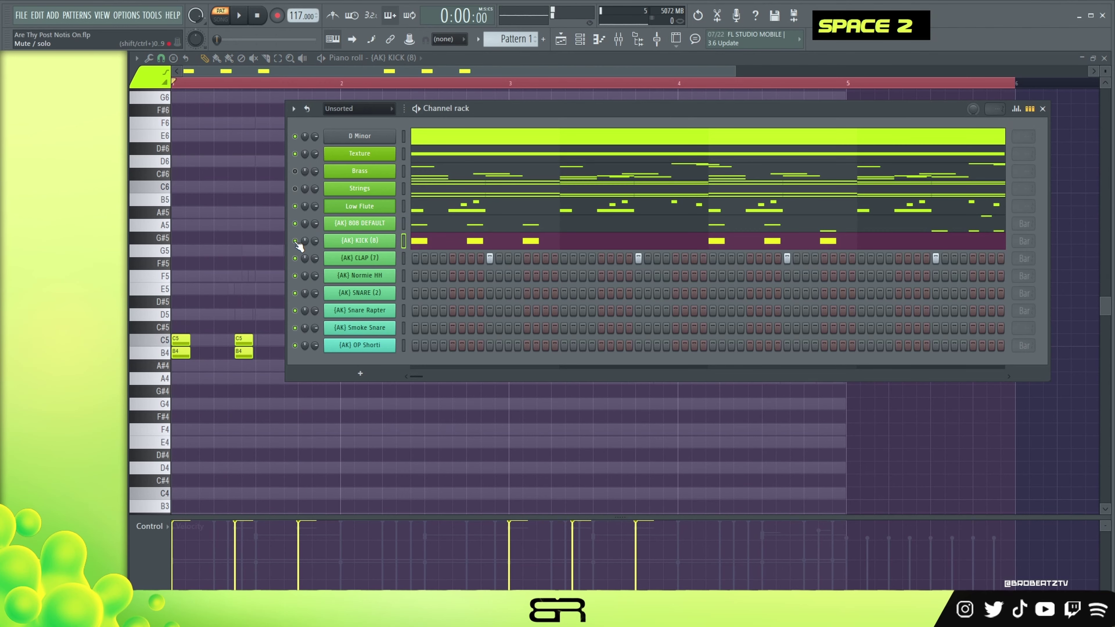
double_click(560, 40)
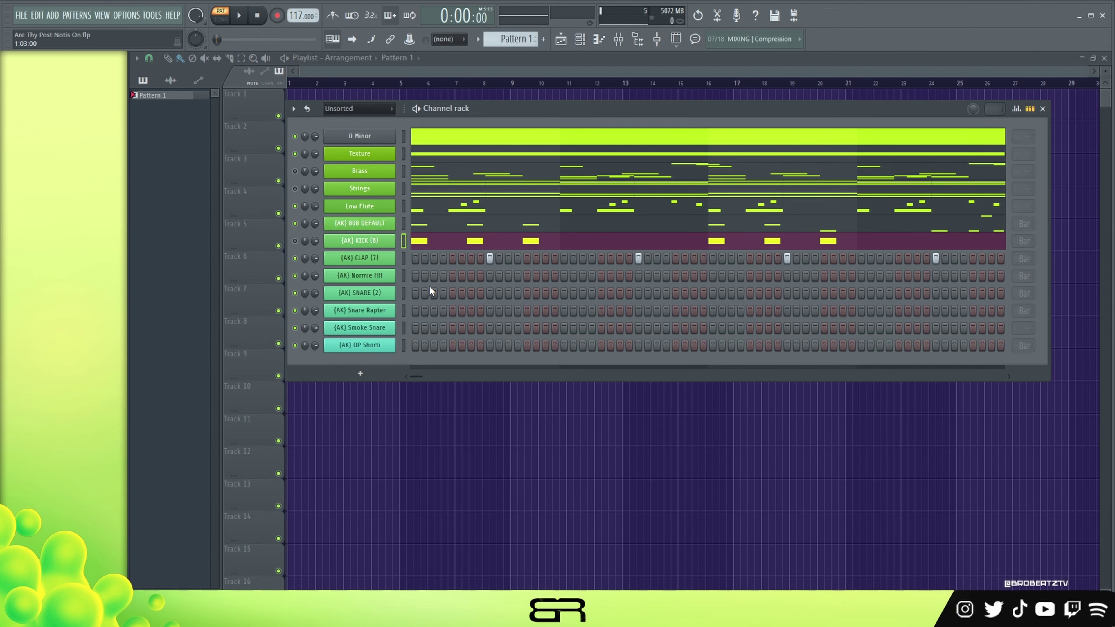
Step: Add Normie HH hits on steps 3, 6 and 8 of bar 1 and audition them
click(434, 276)
key(space)
key(space)
click(461, 276)
click(480, 276)
key(space)
key(space)
key(space)
key(space)
key(space)
Step: Add Normie HH hits on steps 15 to 17 and step 19, and play the pattern to check them
drag(545, 276, 564, 275)
click(583, 276)
key(space)
key(space)
key(space)
key(space)
key(space)
key(space)
key(space)
key(space)
key(space)
key(space)
Step: Repeat the hi-hat rhythm from bar 3 with Normie HH hits on steps 35, 38, 40, 47 to 49 and 51
click(730, 275)
click(758, 276)
click(777, 275)
key(space)
key(space)
key(space)
key(space)
key(space)
key(space)
Step: Add Normie HH hits on steps 55, 56, 59, 63 and 64 in bar 4 and play the pattern through
drag(916, 276, 926, 276)
click(954, 276)
drag(991, 275, 1001, 276)
key(space)
key(space)
key(space)
key(space)
key(space)
key(space)
key(space)
key(space)
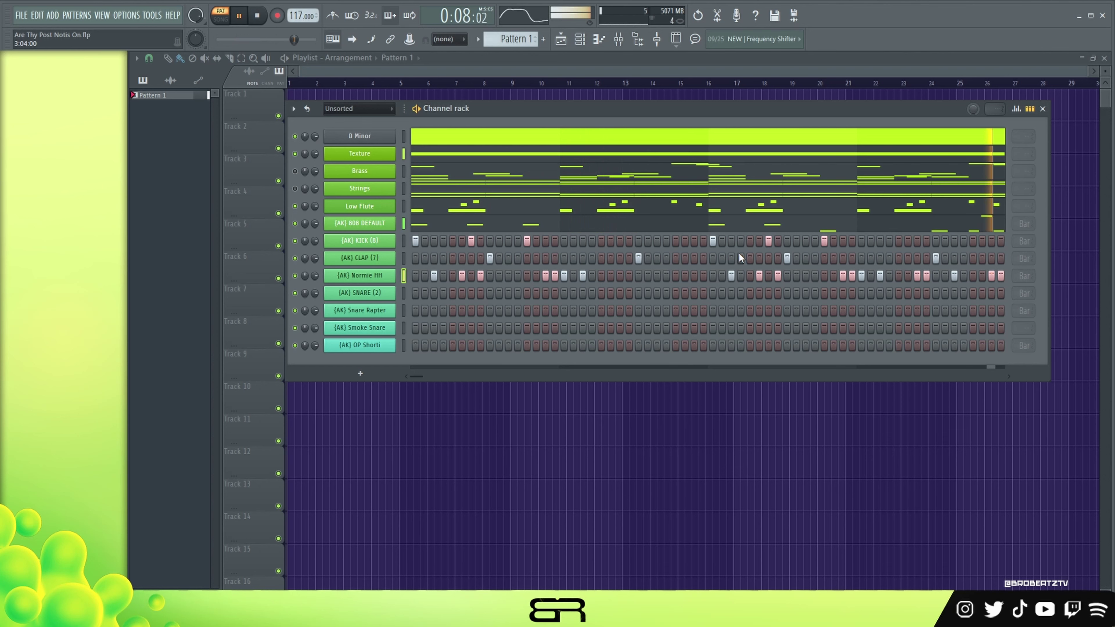
key(space)
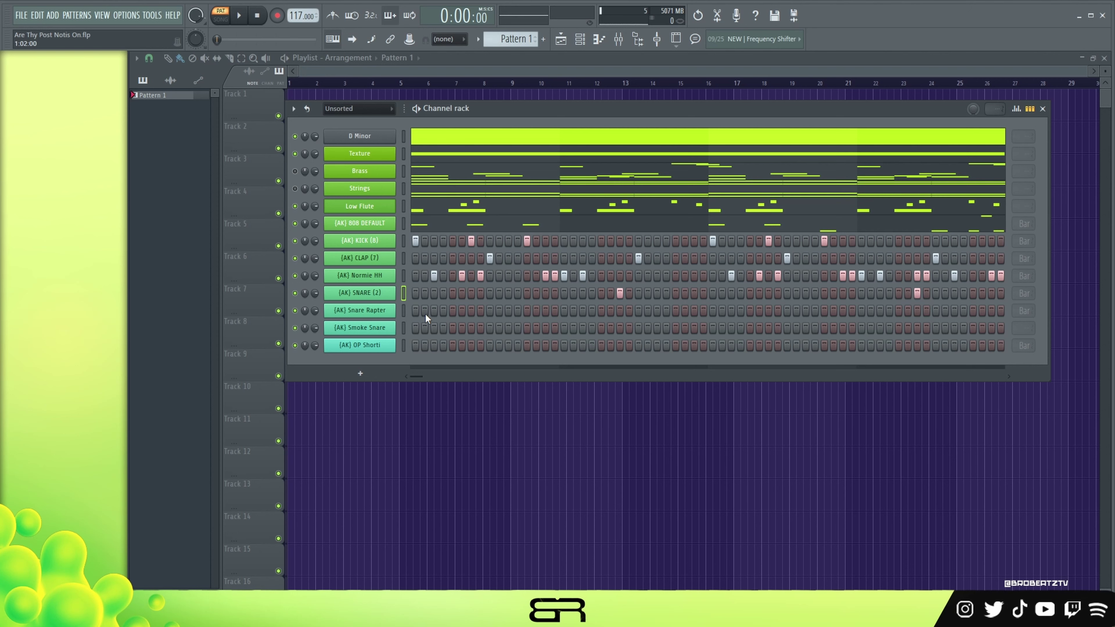
Step: Add Snare Rapter hits on steps 11 and 43 and play the pattern back
key(space)
key(space)
click(508, 310)
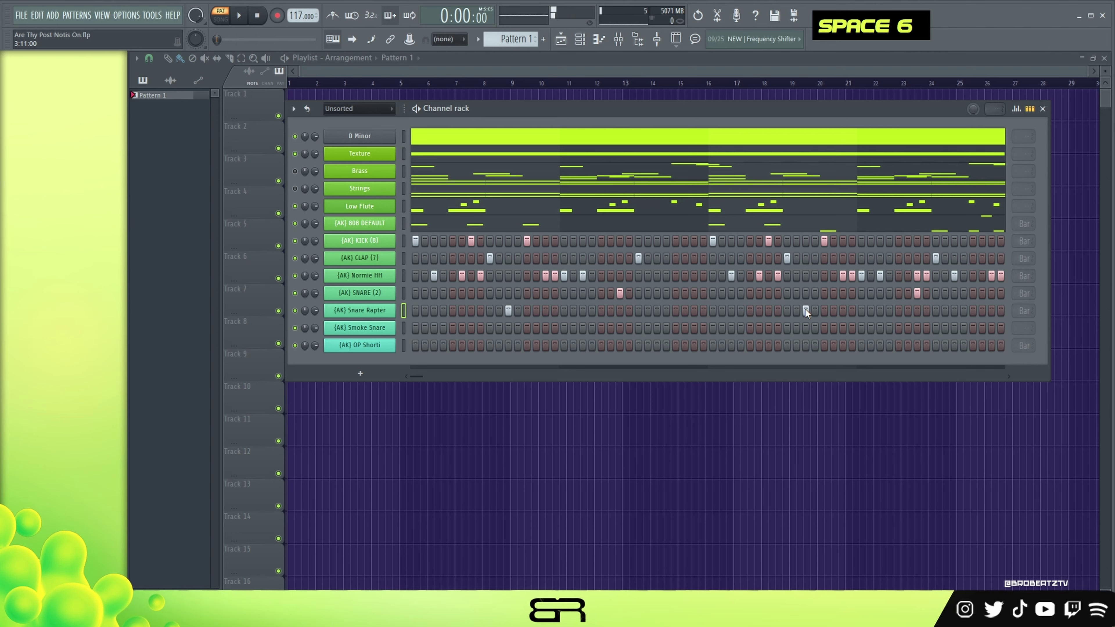
key(space)
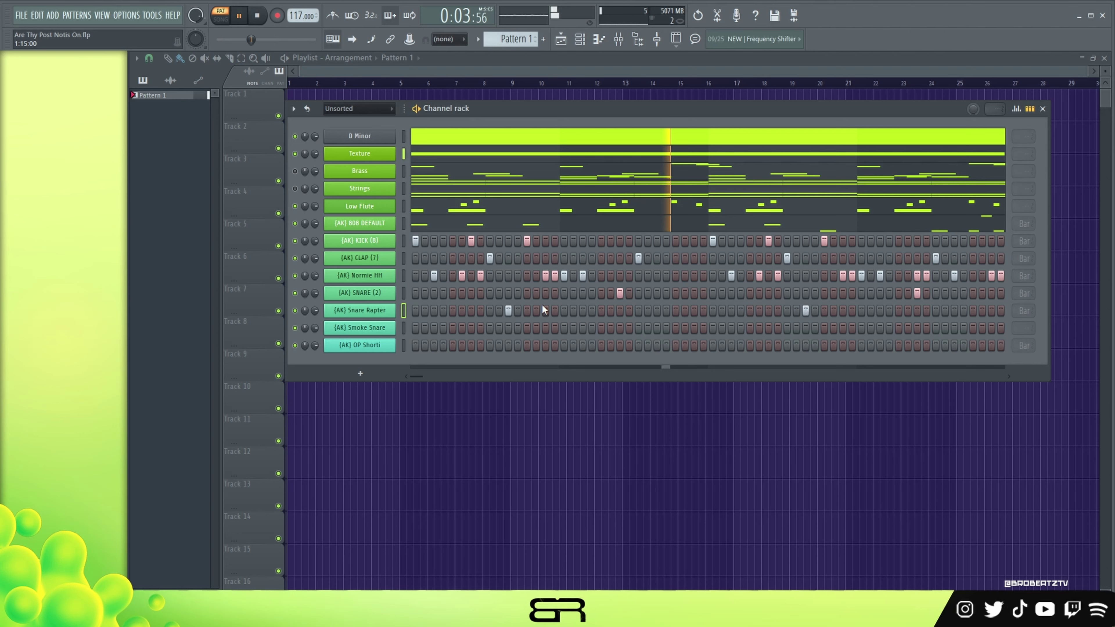
key(space)
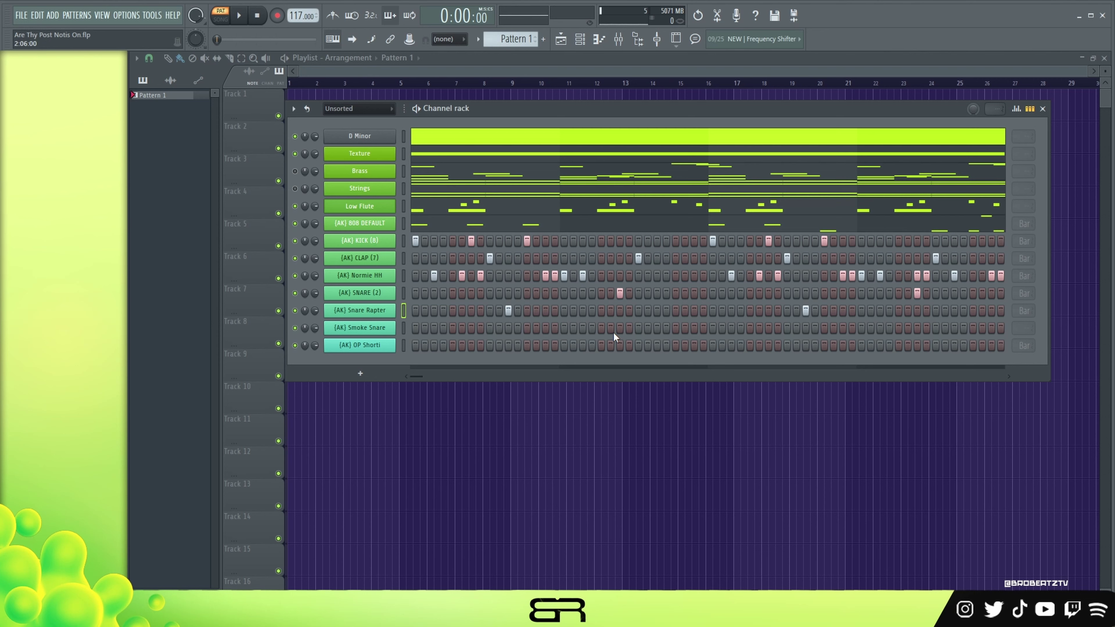
Step: Program the Smoke Snare channel with single hits on steps 21 and 53, auditioning and clearing the surplus hit
key(space)
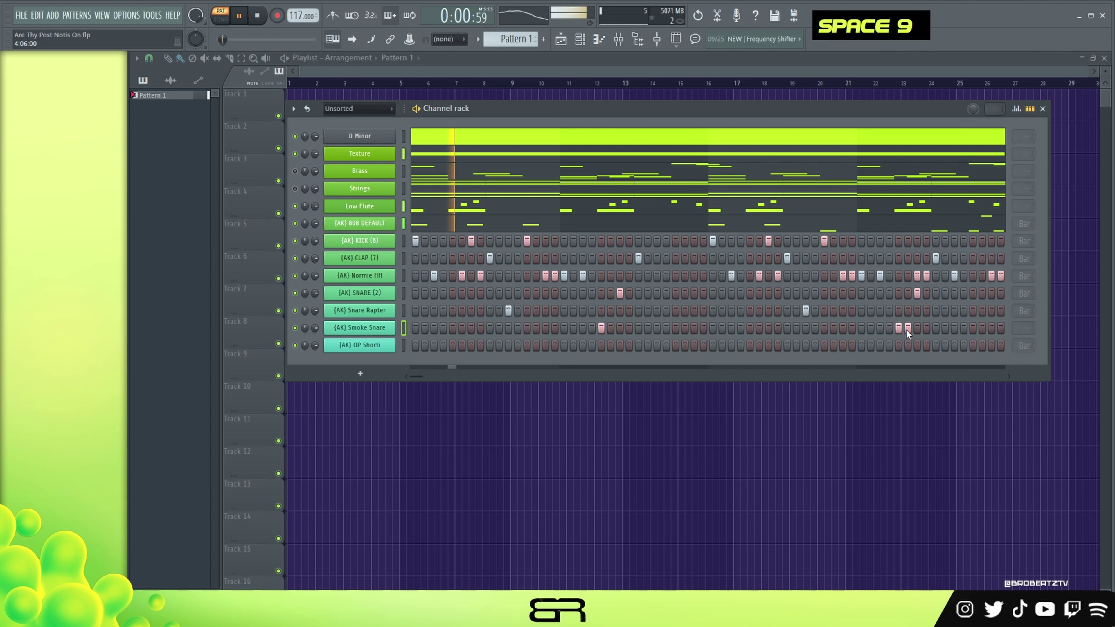
key(space)
right_click(675, 328)
click(601, 329)
key(space)
right_click(971, 329)
click(897, 328)
key(space)
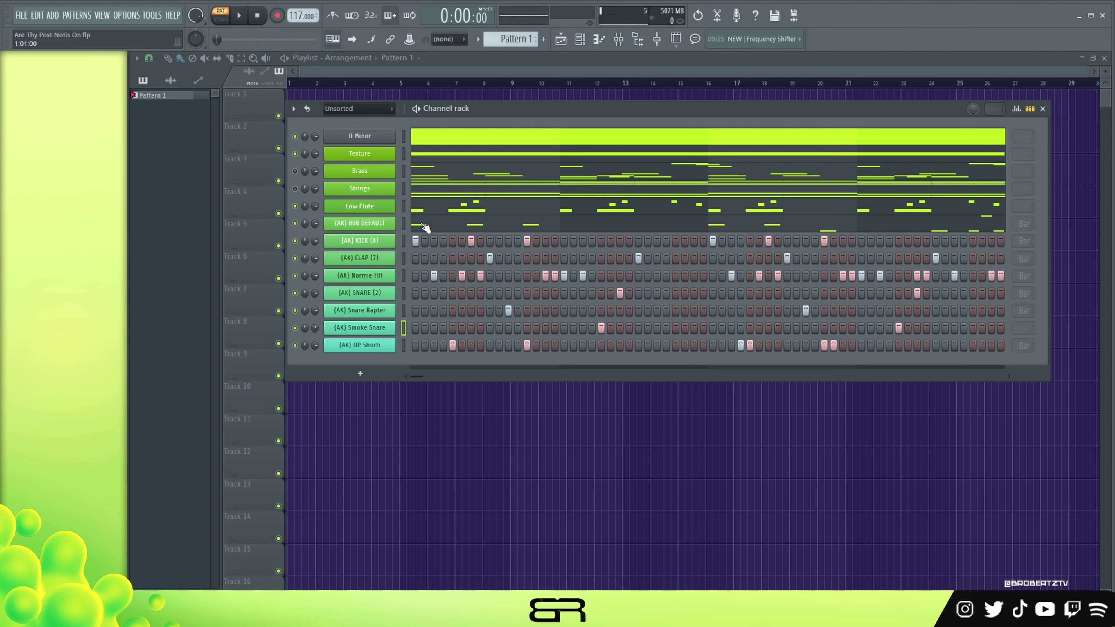
Step: Unmute the Brass and Strings channels and play the full pattern with drums
click(295, 172)
click(295, 189)
key(space)
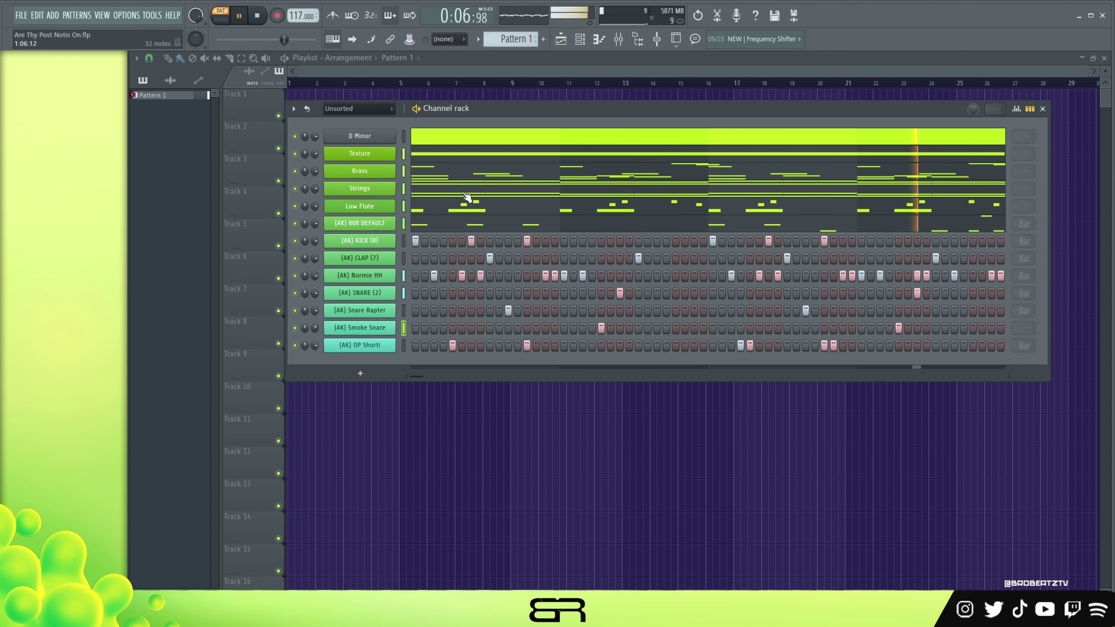
key(space)
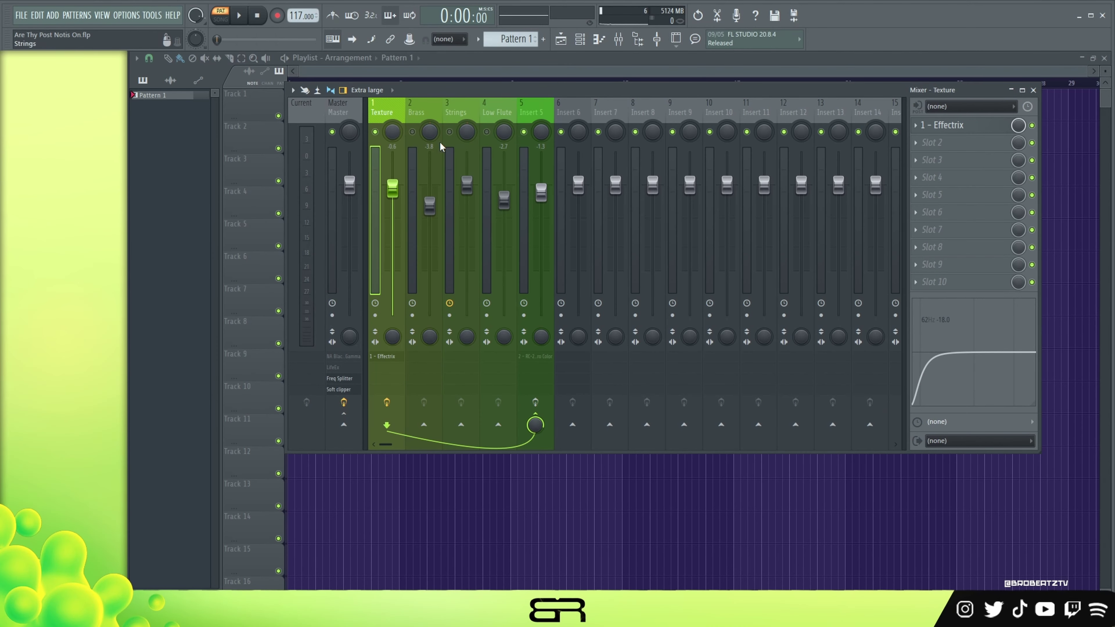
Step: Route the Texture, Brass, Strings and Low Flute mixer tracks to Insert 5 only
drag(378, 112, 533, 116)
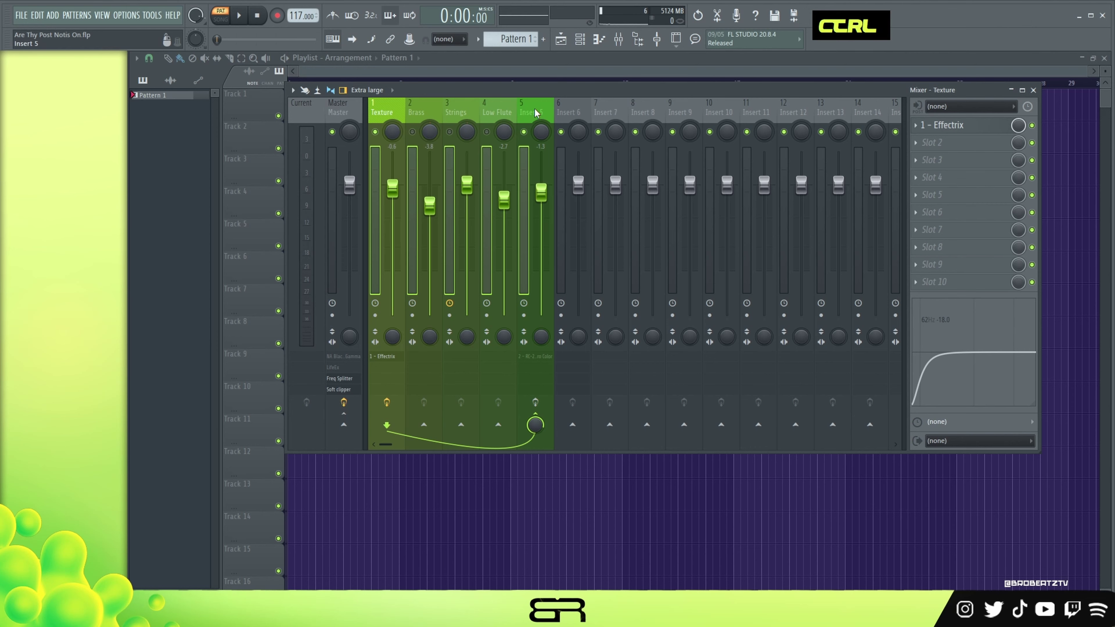
right_click(538, 115)
mouse_move(580, 232)
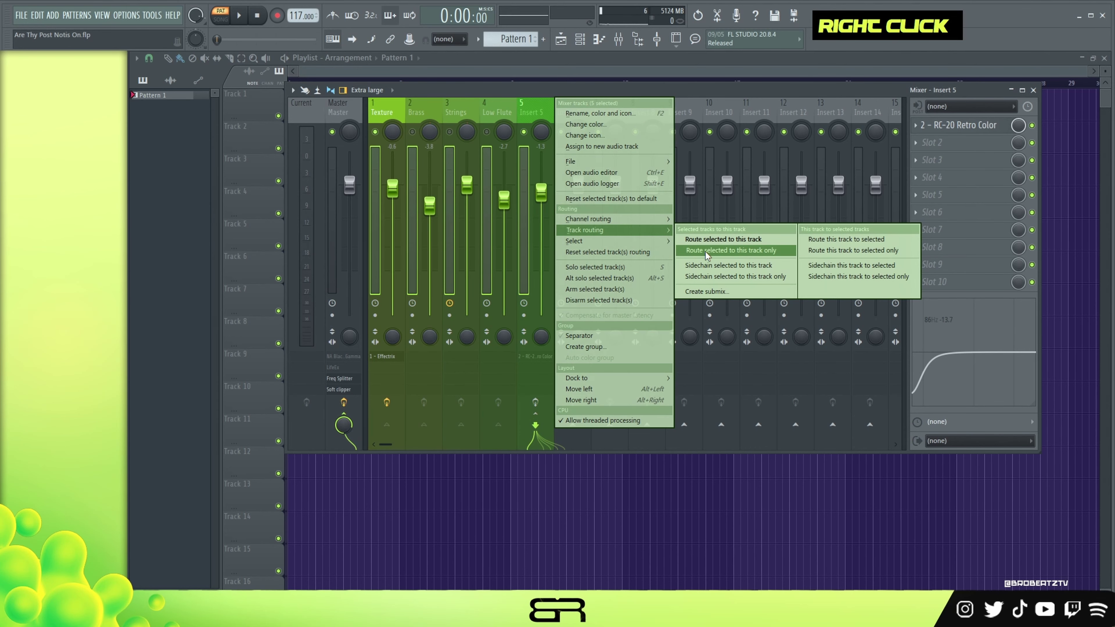
click(763, 250)
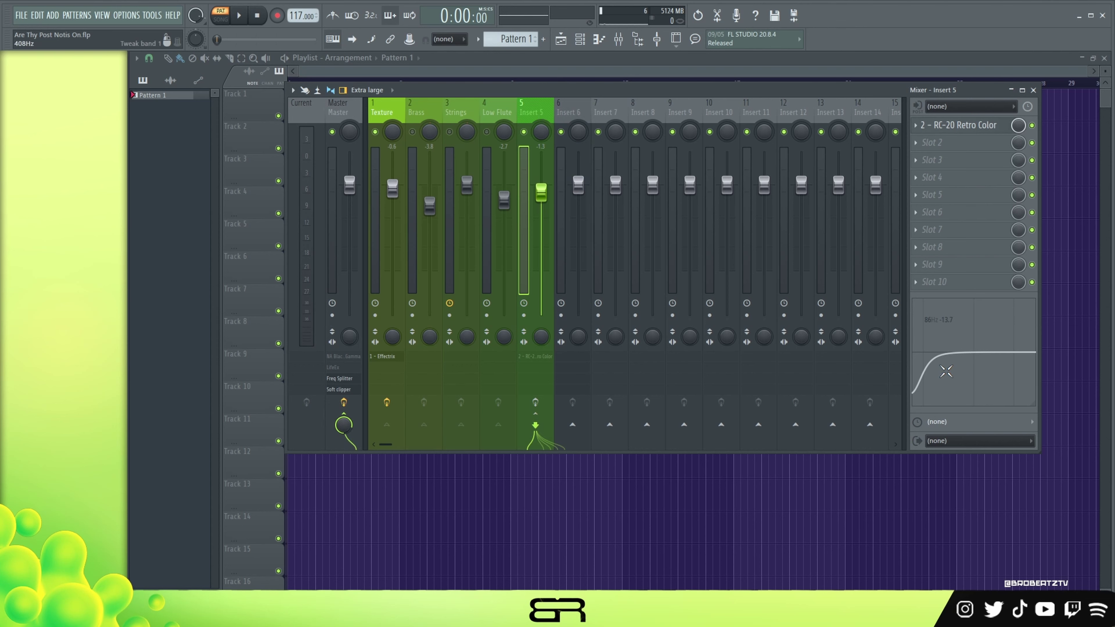
Step: Examine the Stutter and Reverb settings of Effectrix on the Texture mixer track and close the plugin
click(386, 113)
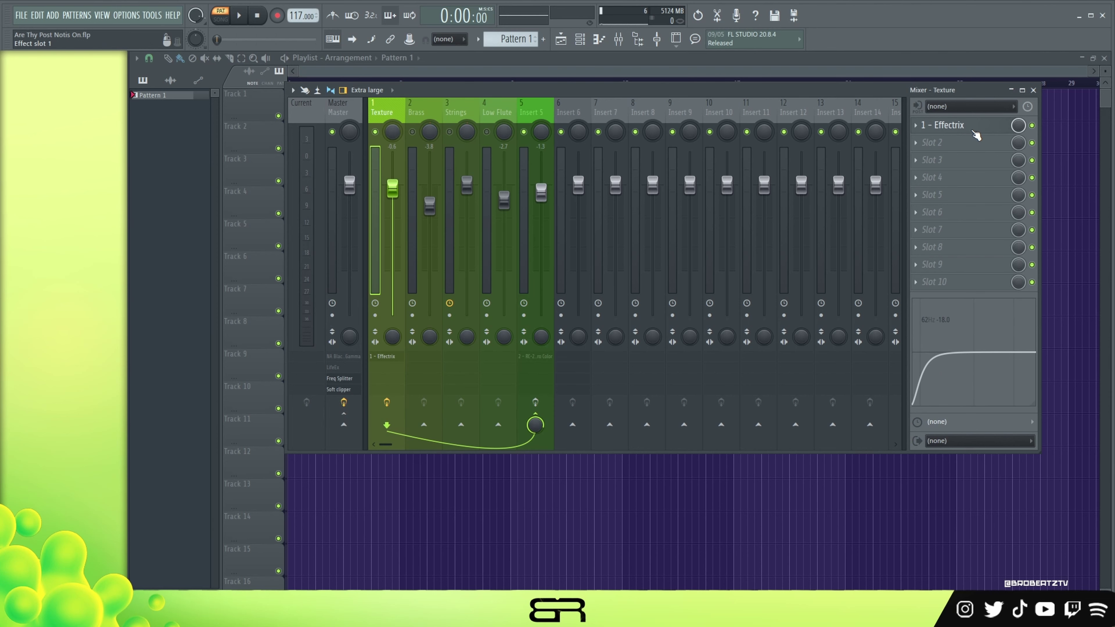
click(973, 129)
click(449, 258)
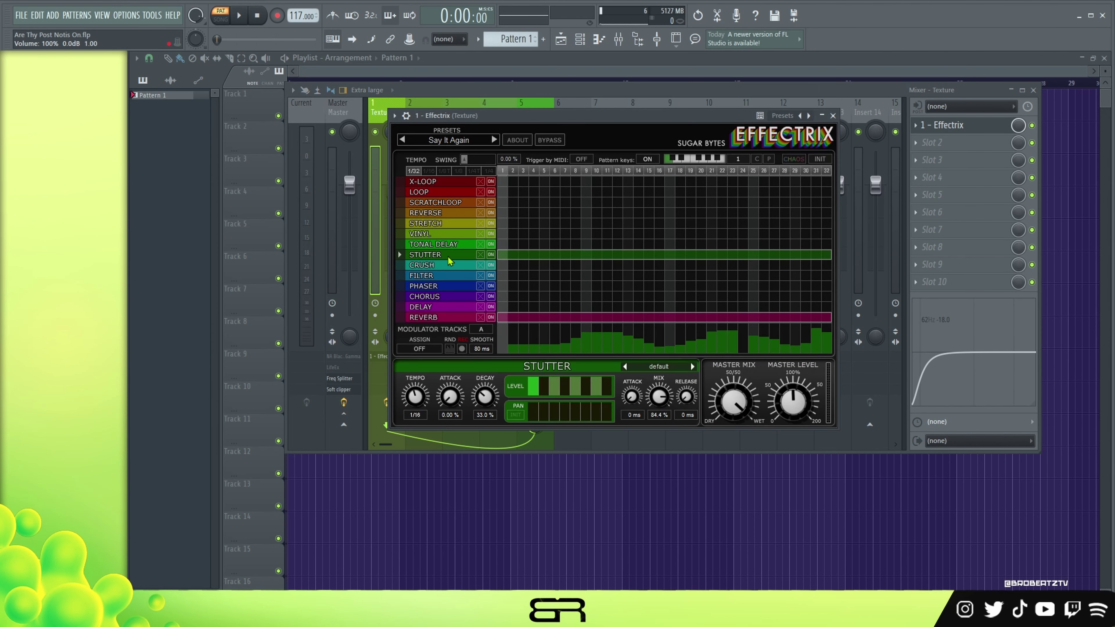
click(437, 318)
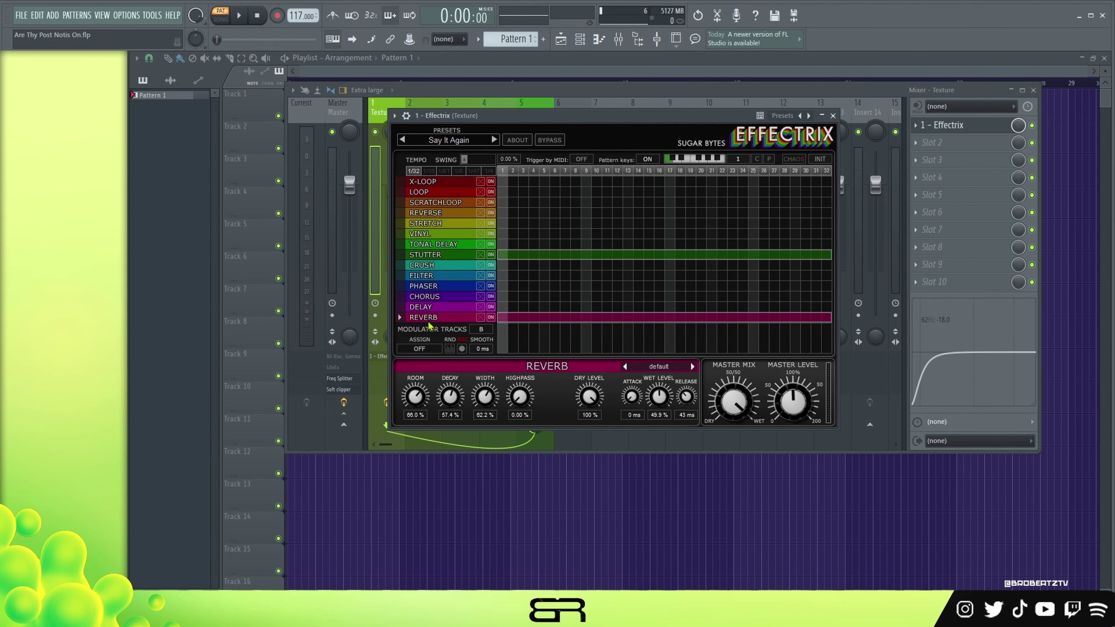
click(832, 115)
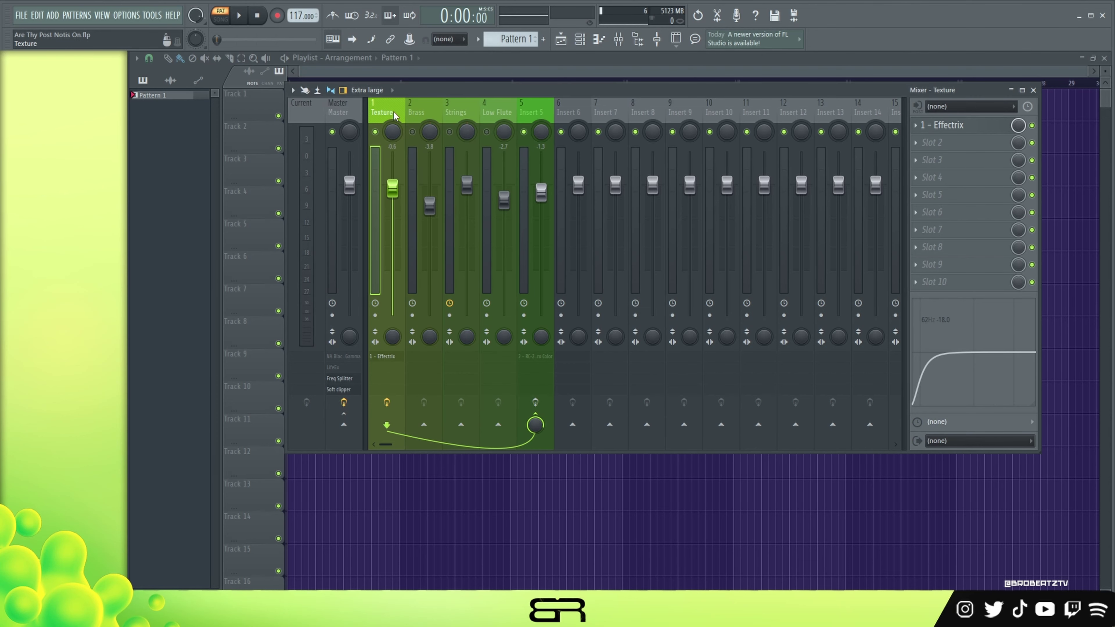
Step: Try the Texture fader at 5.0 dB during playback and reset it to its default level
drag(393, 188, 395, 161)
key(space)
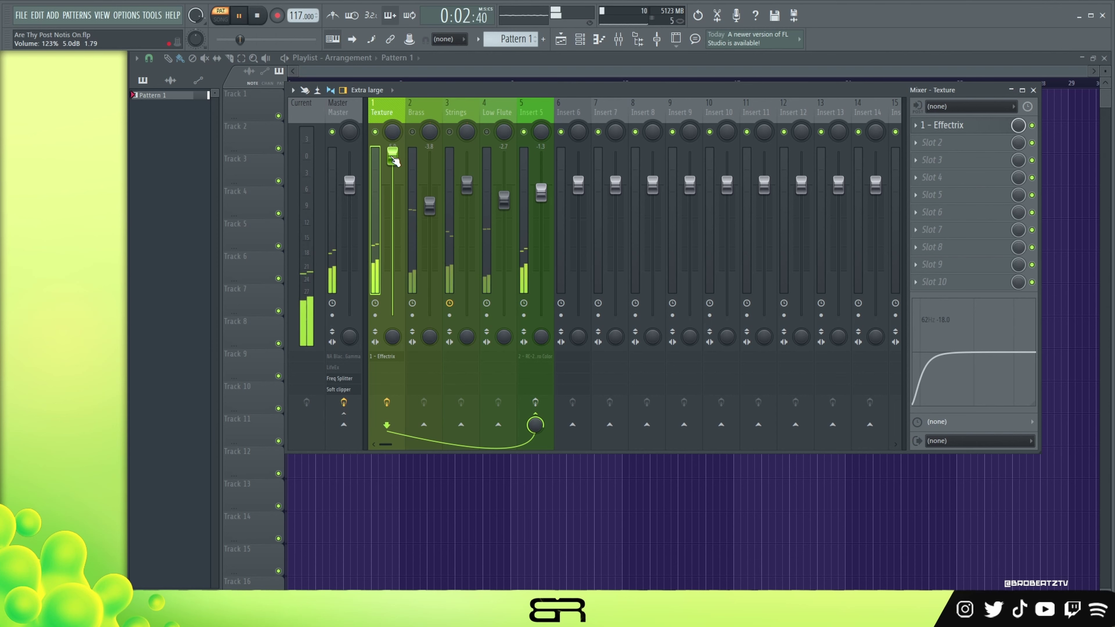
key(space)
right_click(392, 159)
click(399, 162)
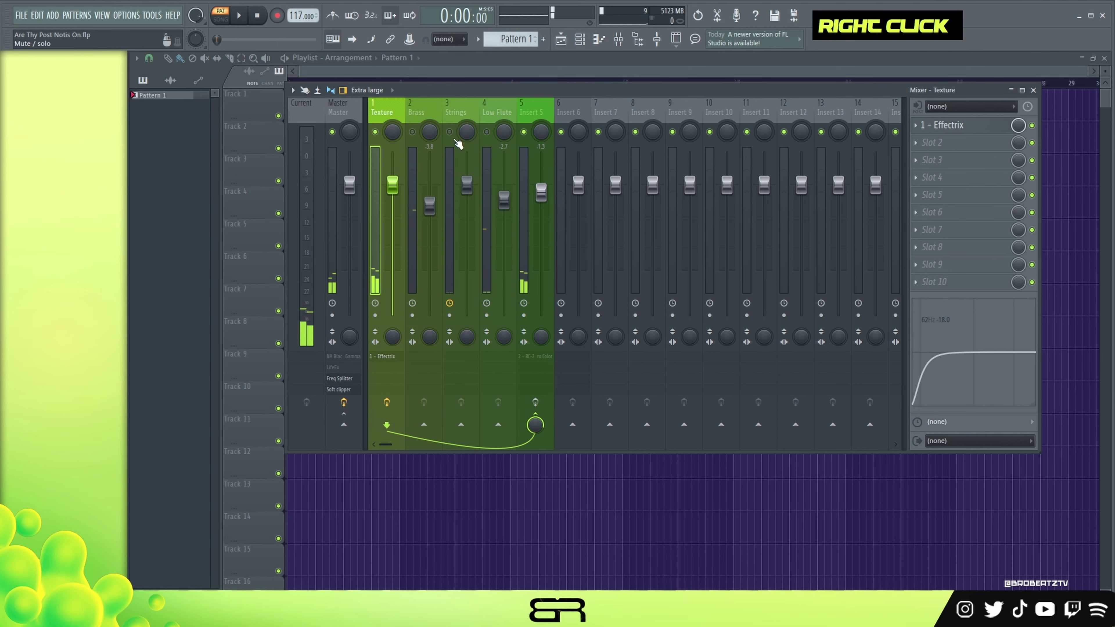
Step: Unmute the Brass, Strings and Low Flute mixer tracks
right_click(491, 136)
right_click(492, 136)
Step: Enable the effects on Insert 5 and audition RC-20 Retro Color with its YAMI - Machine preset during playback
click(526, 110)
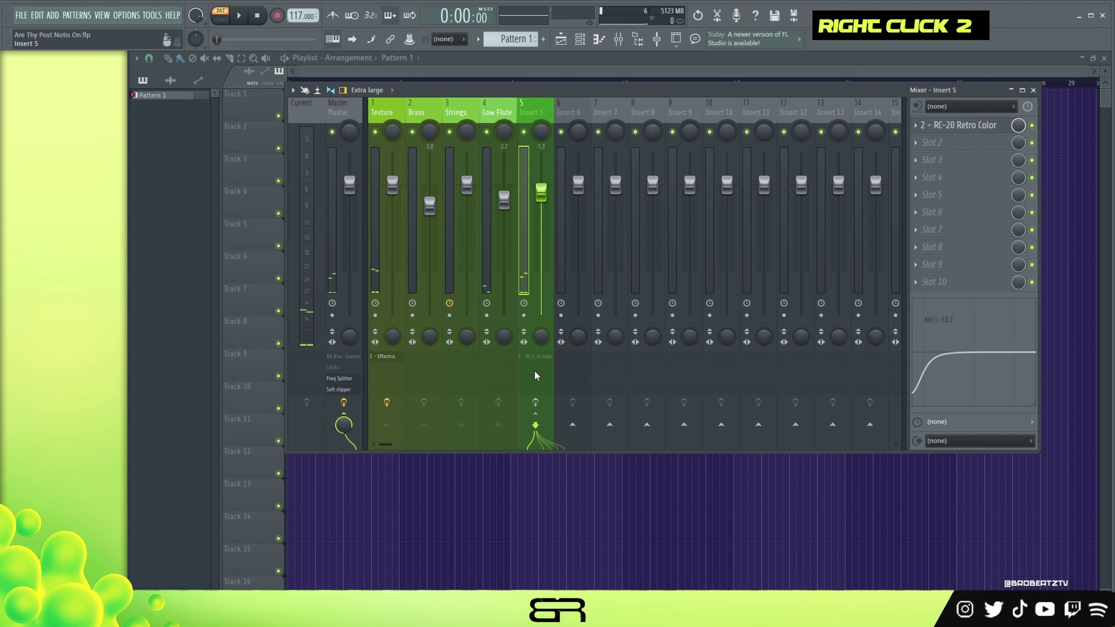
click(958, 125)
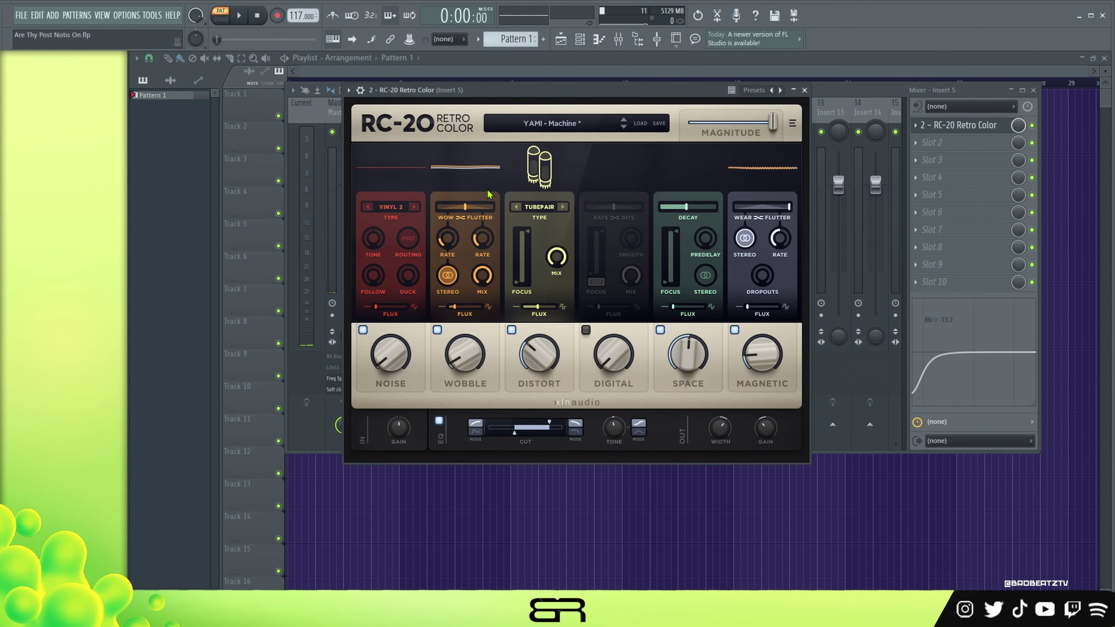
key(space)
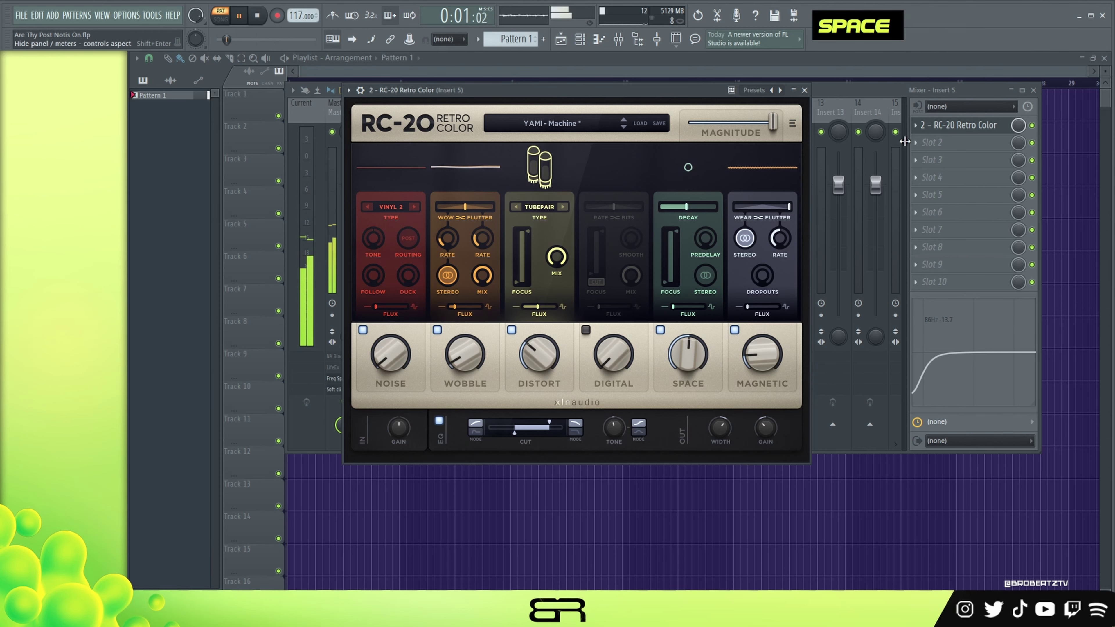
click(898, 148)
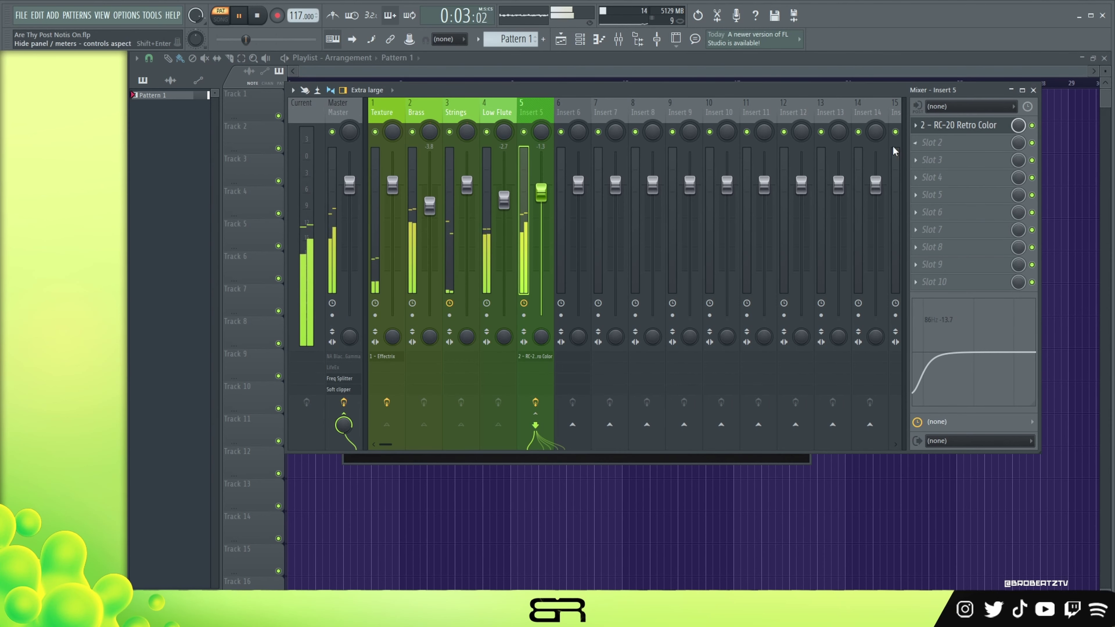
double_click(959, 125)
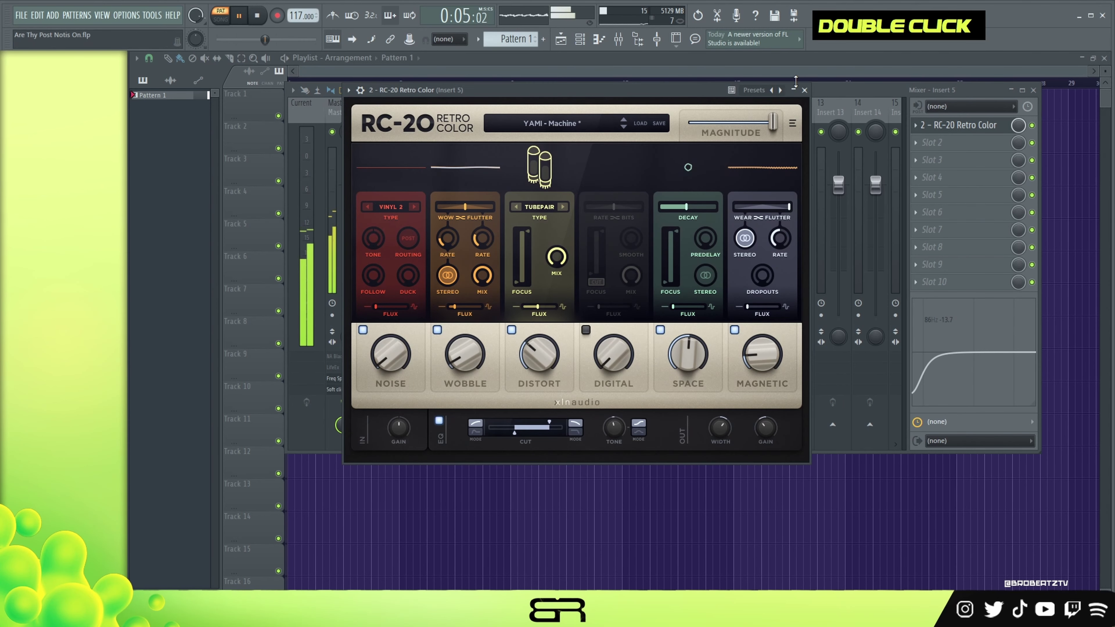
Step: Stop playback, close RC-20 Retro Color and bypass all effects on the Master mixer track
key(space)
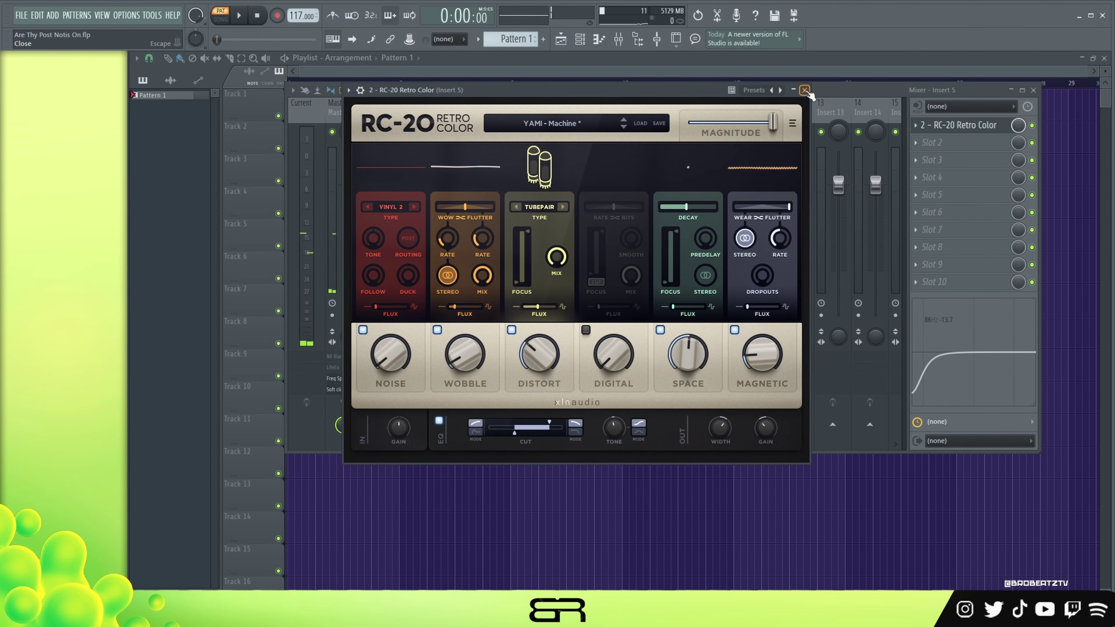
click(805, 90)
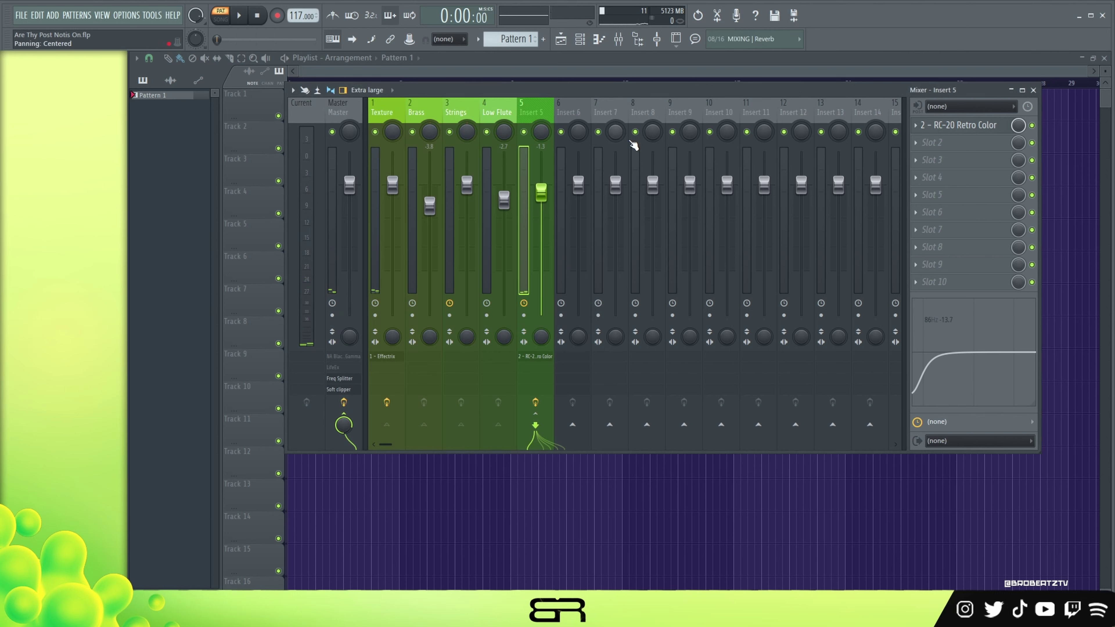
click(358, 109)
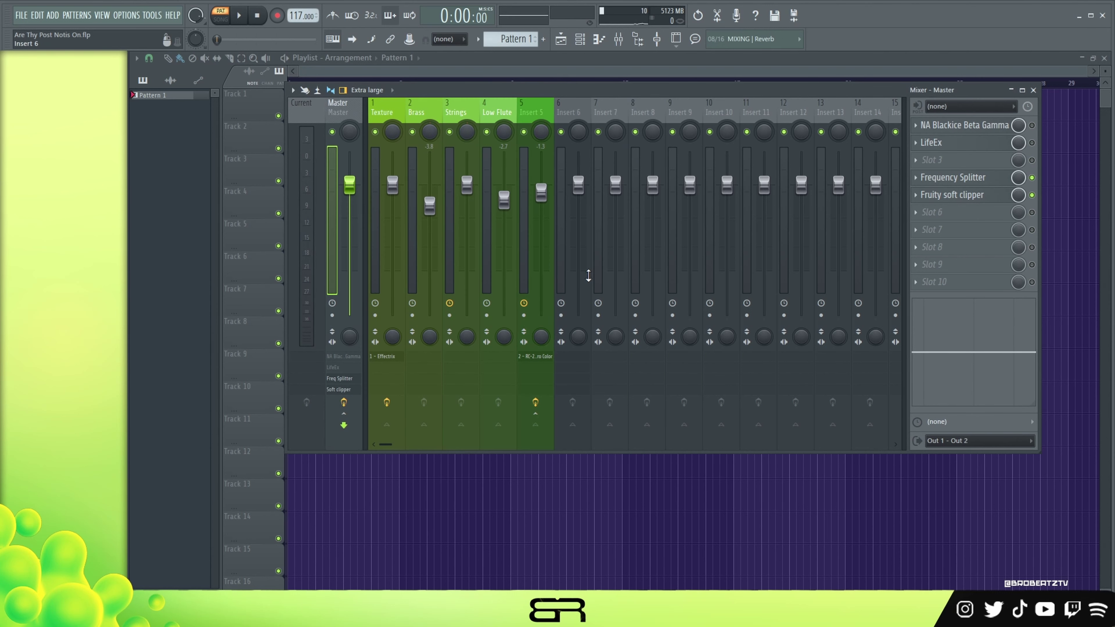
click(1032, 177)
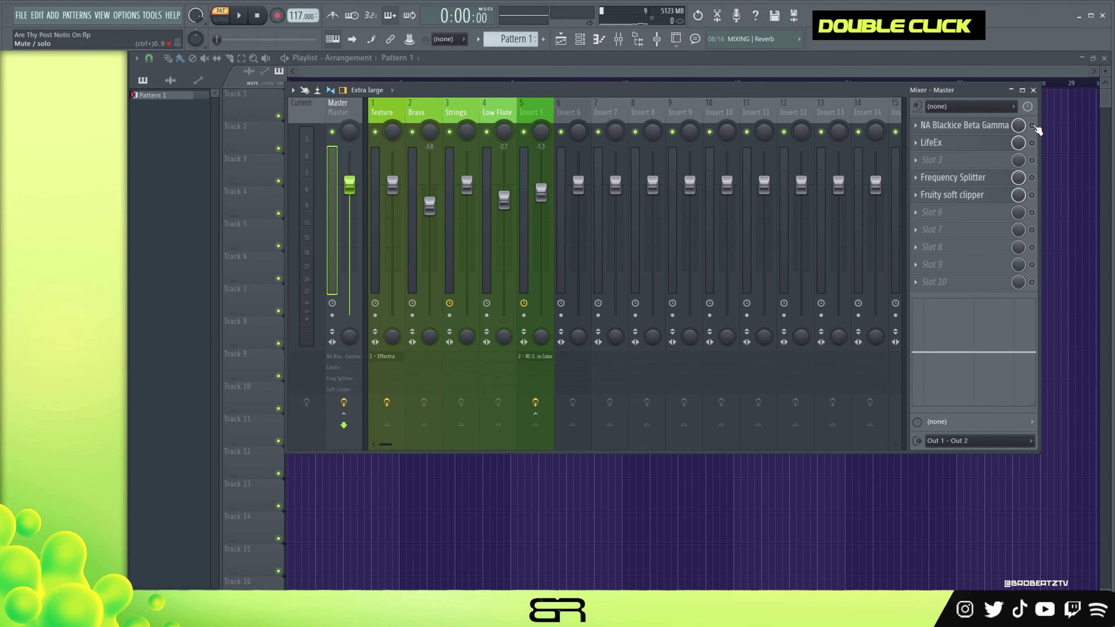
key(F6)
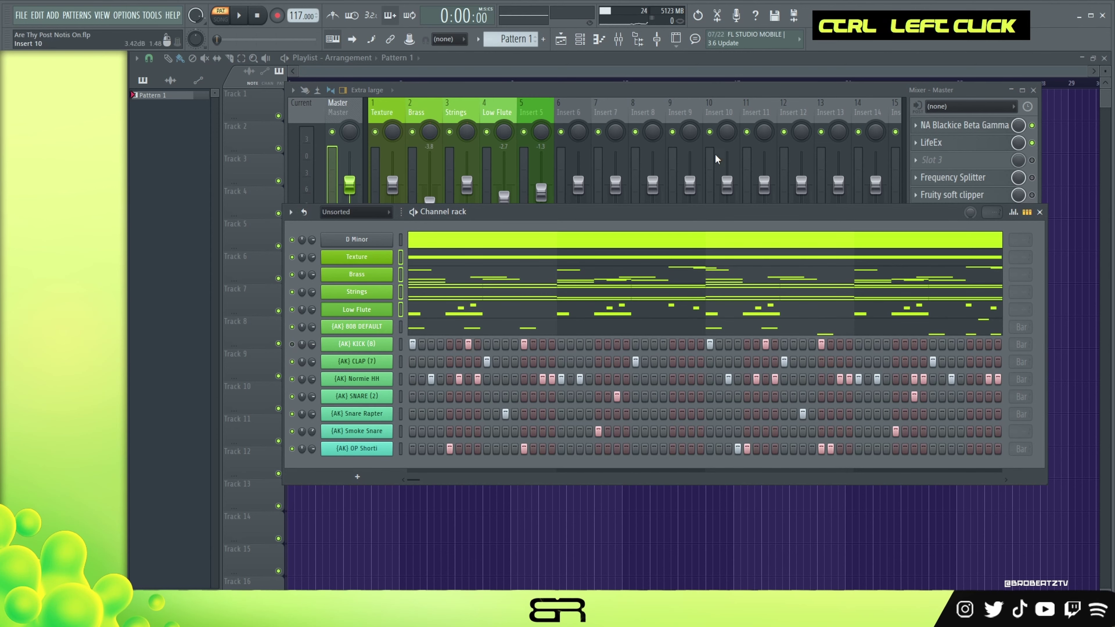
click(889, 89)
click(1032, 125)
click(1032, 143)
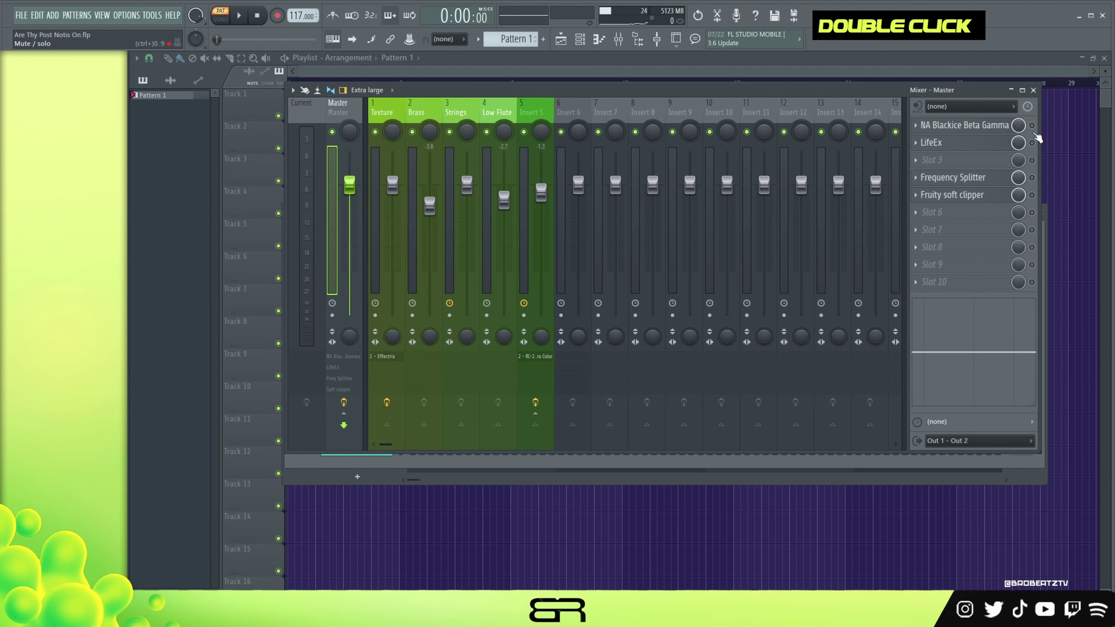
Step: Play the beat without master effects and compare it with NA Blackice Beta Gamma enabled on its Fat Bottom preset
key(space)
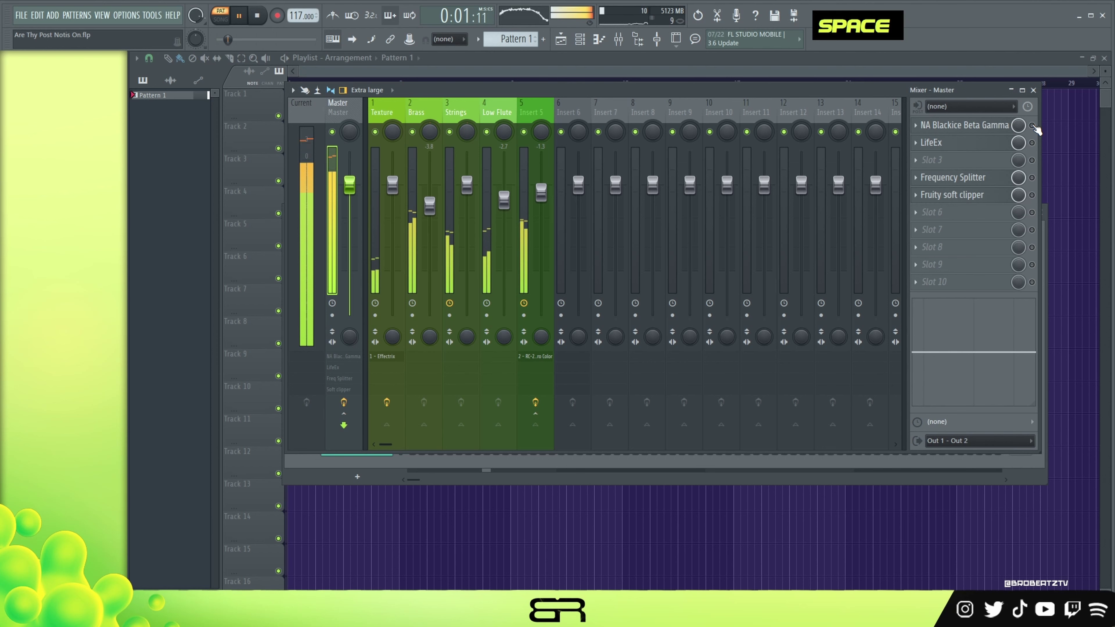
key(space)
click(1032, 126)
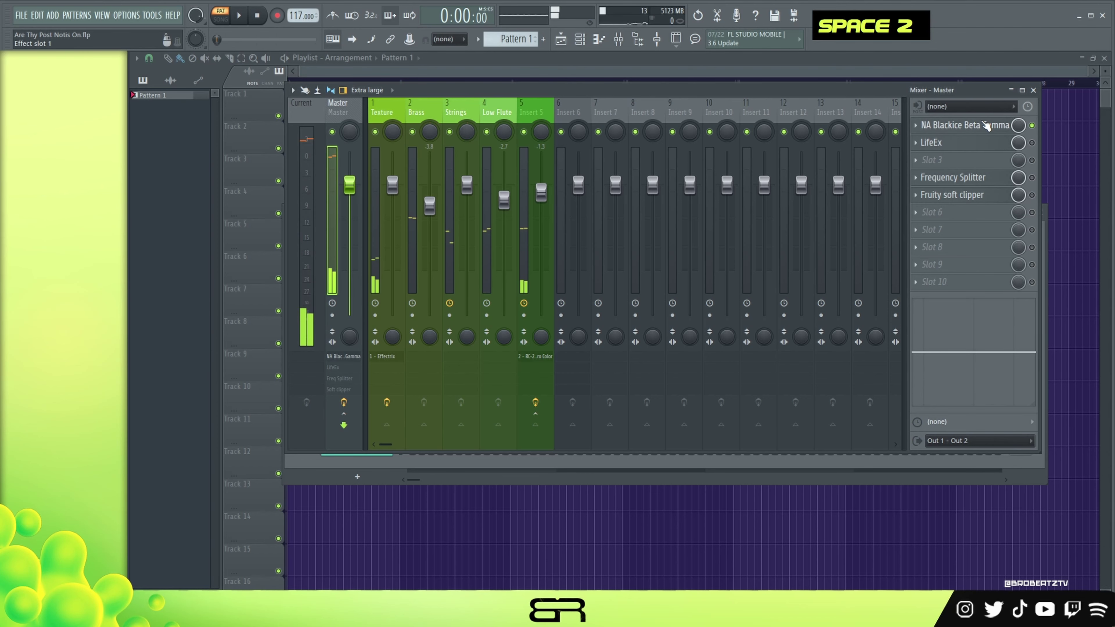
click(963, 126)
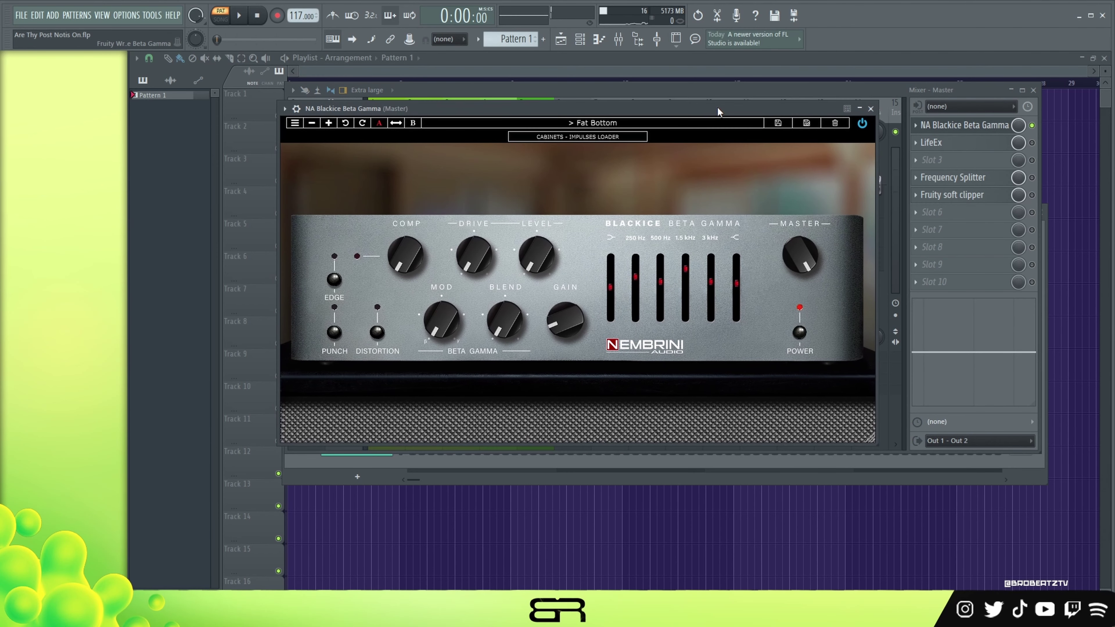
key(space)
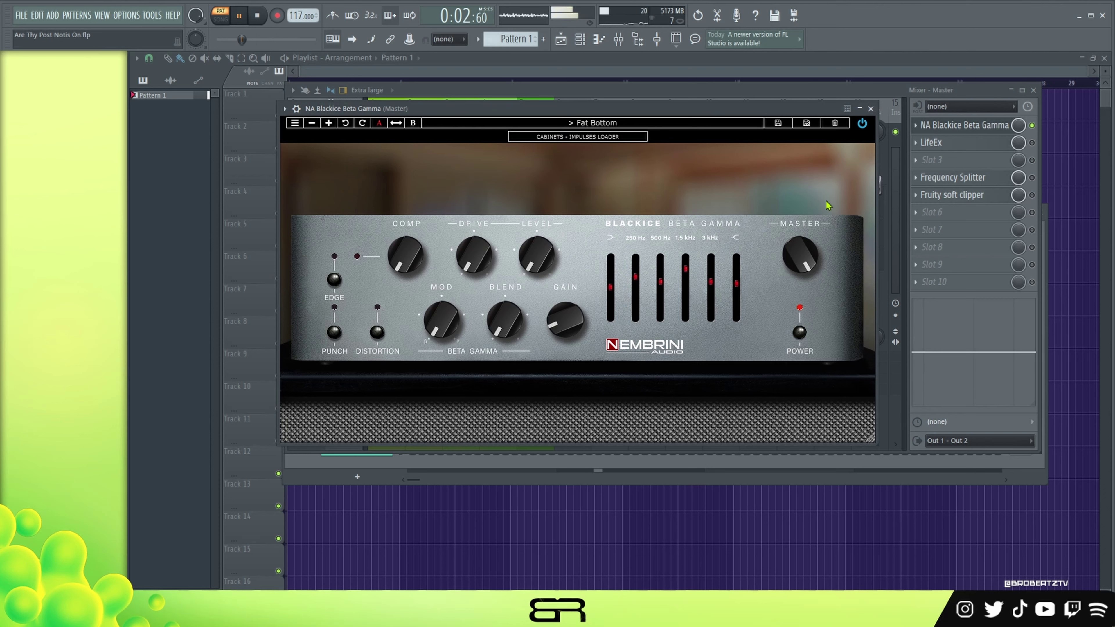
key(space)
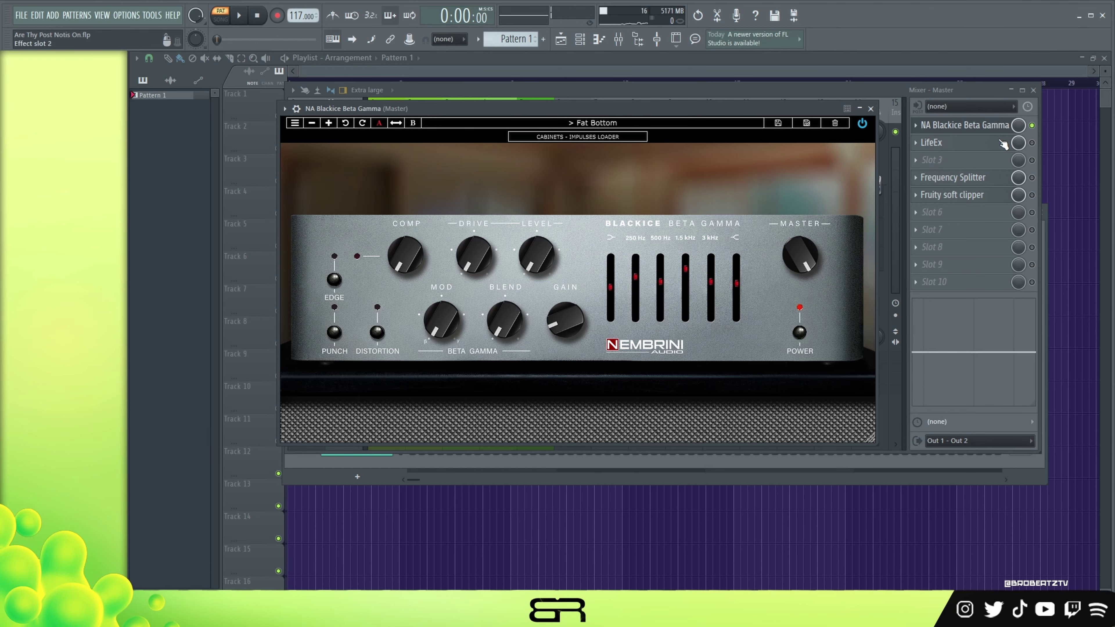
Step: Enable LifeEx on the Master track and audition its BUS Master Air preset during playback
click(1032, 143)
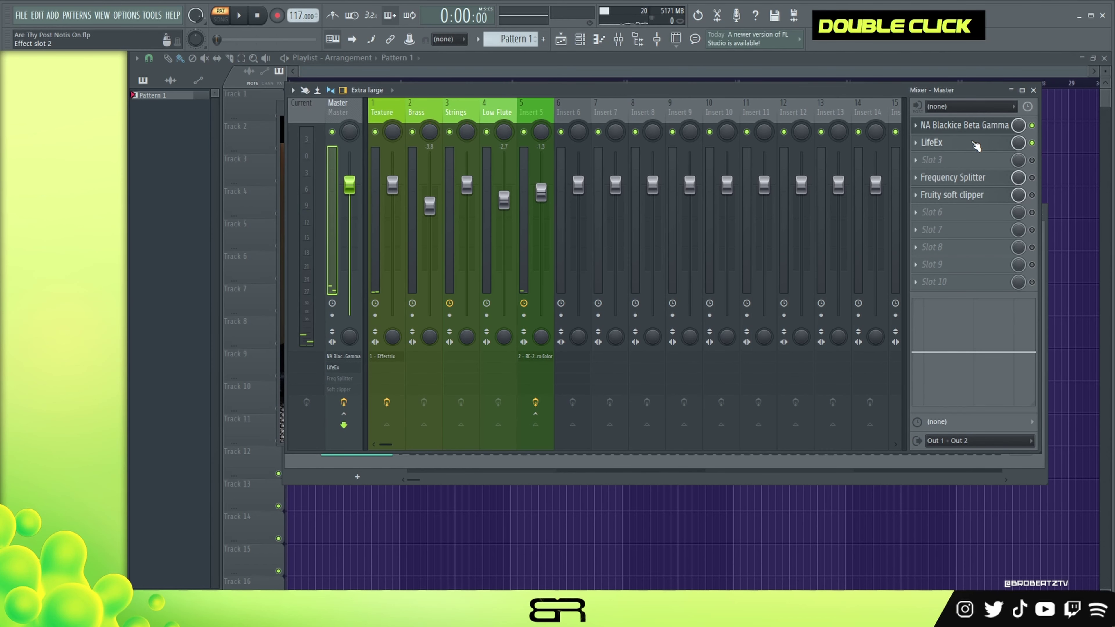
drag(621, 126, 624, 126)
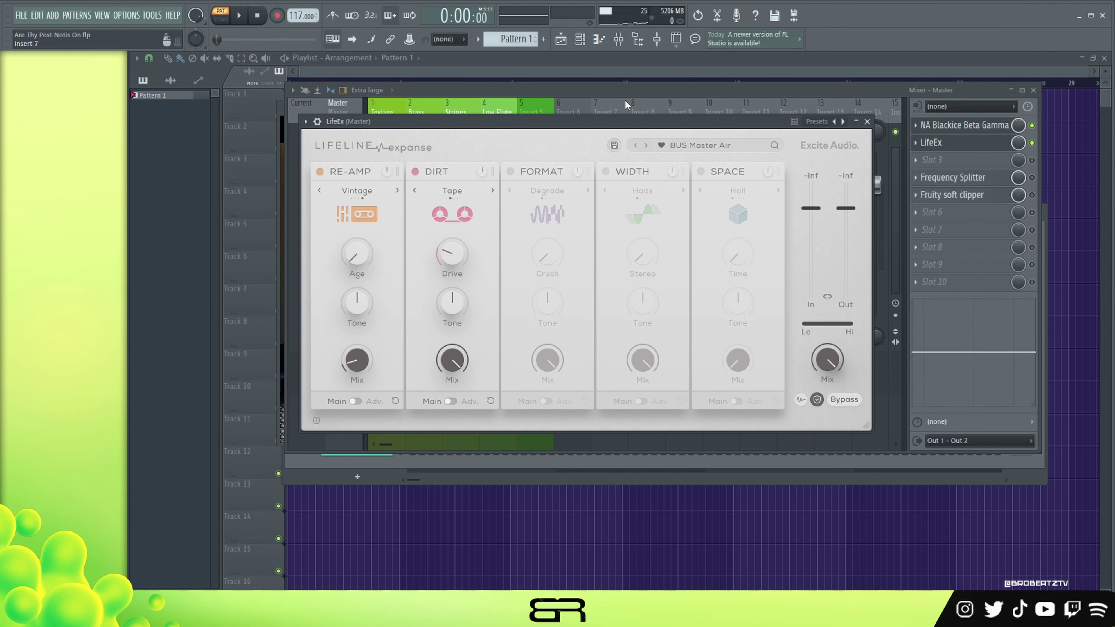
drag(619, 124, 624, 124)
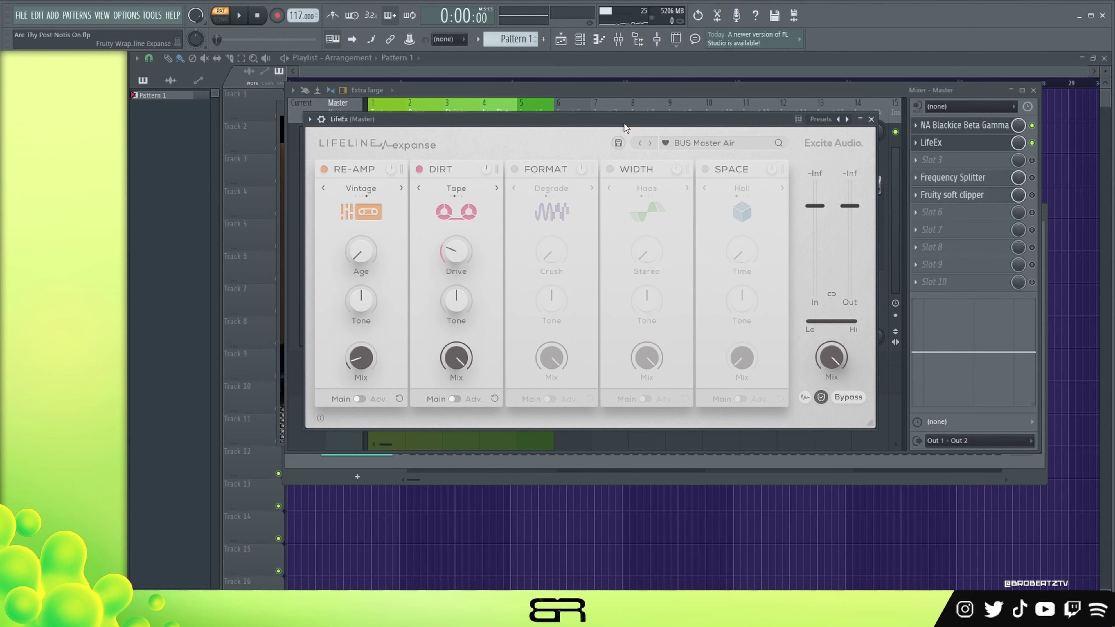
key(space)
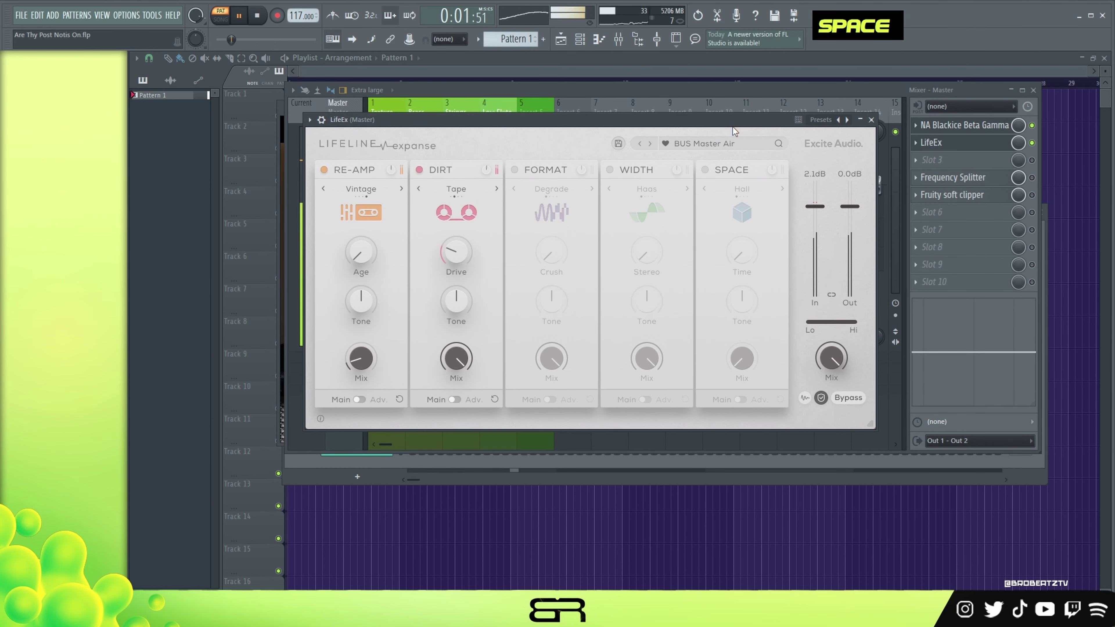
key(space)
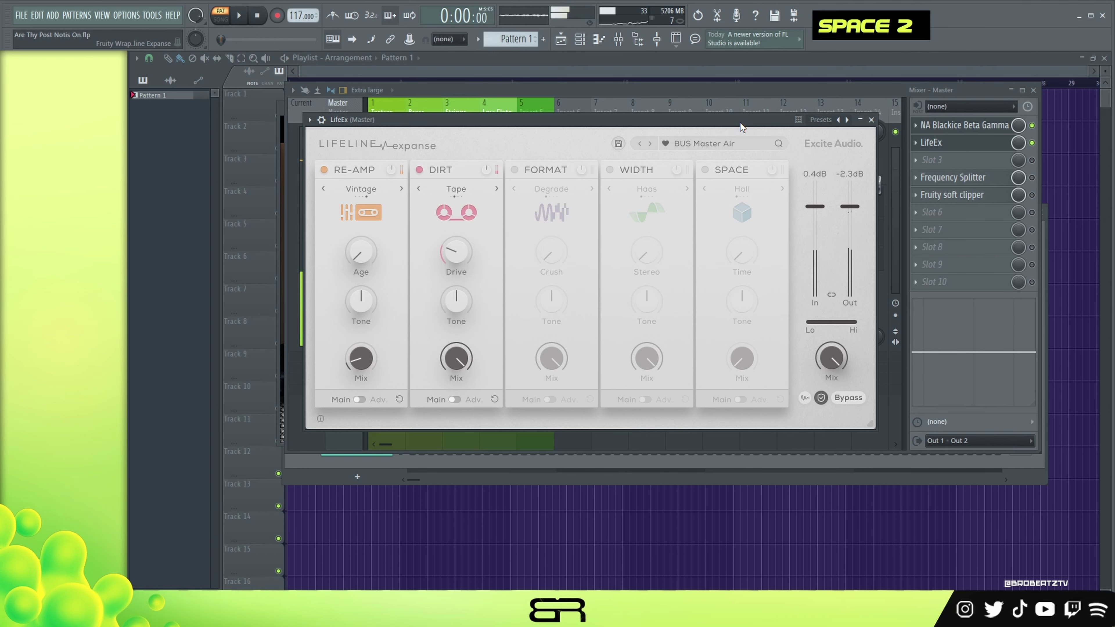
drag(741, 125, 751, 152)
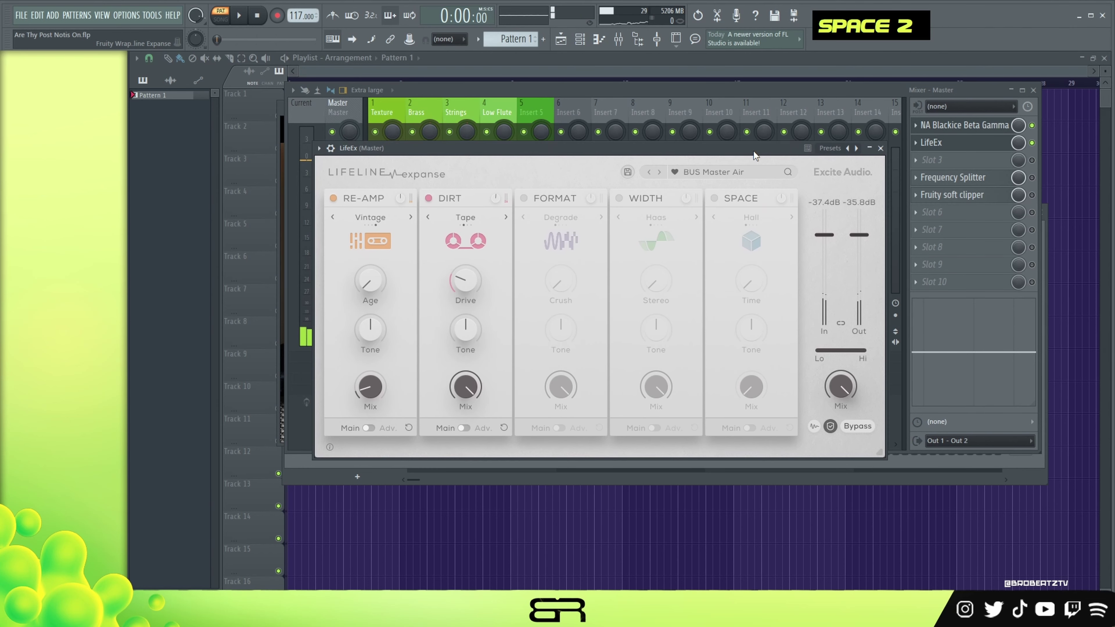
Step: Bypass NA Blackice Beta Gamma and LifeEx on the Master track, and enable Frequency Splitter and Fruity soft clipper
click(1032, 126)
click(1031, 142)
click(1032, 178)
click(1032, 195)
Step: Examine the Frequency Splitter and Fruity soft clipper settings on the Master track
click(944, 177)
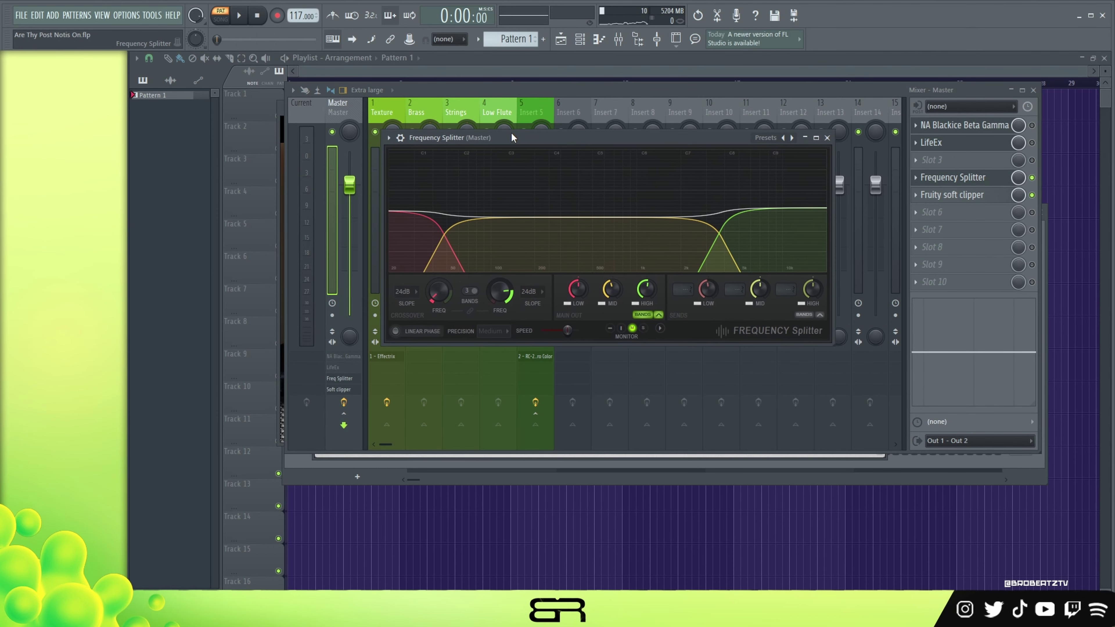
click(946, 198)
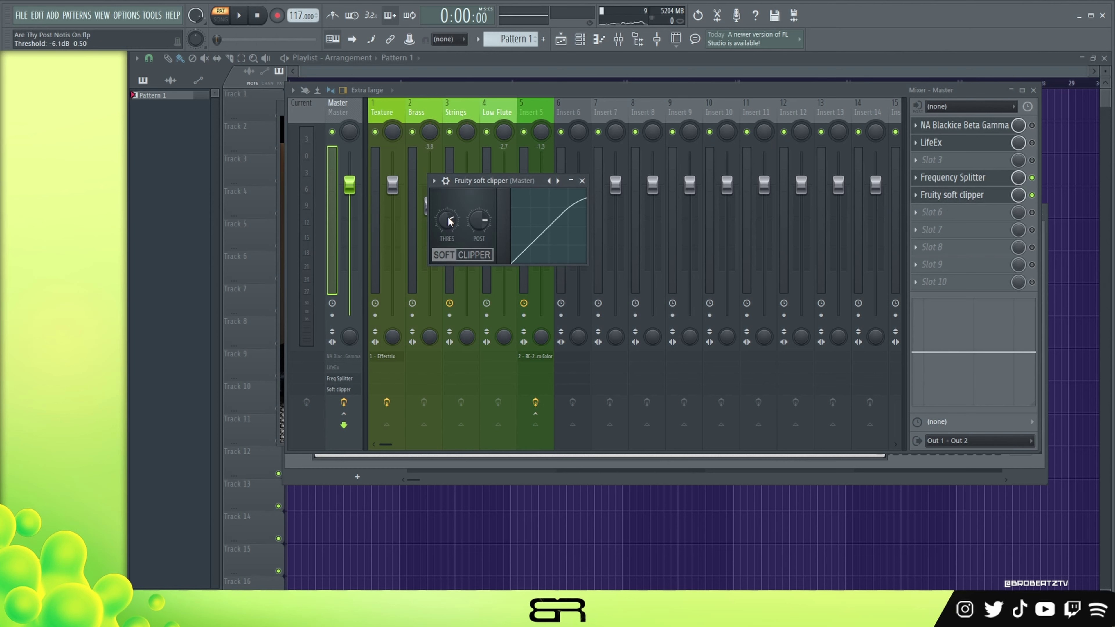
click(582, 180)
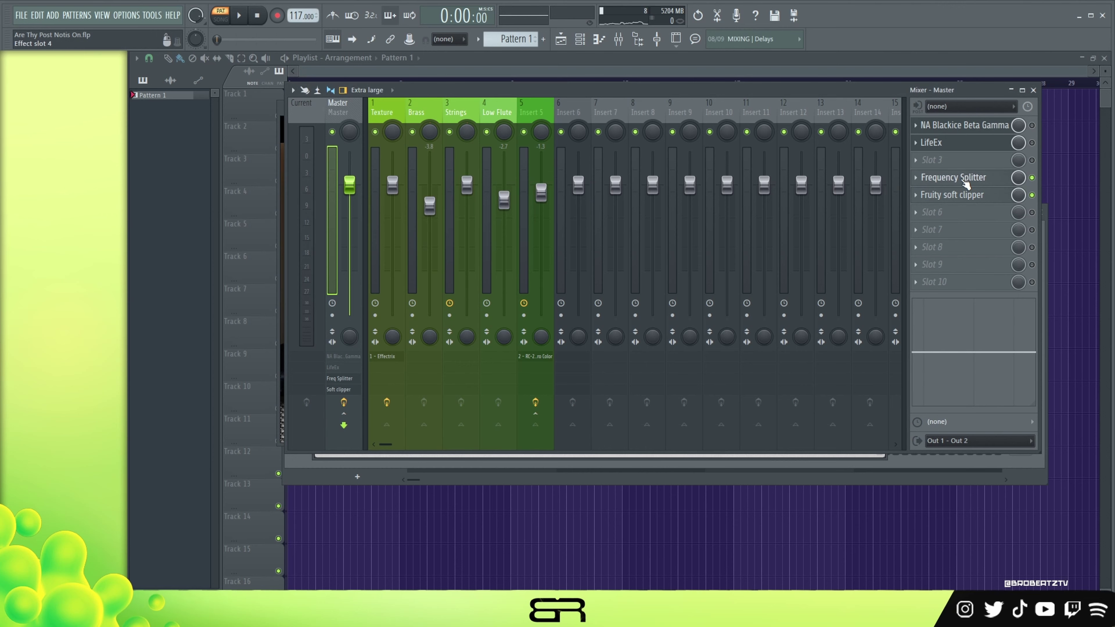
Step: Adjust the low band's main output in the Master track's Frequency Splitter during playback, and close the plugin
double_click(952, 177)
drag(580, 138, 565, 136)
key(space)
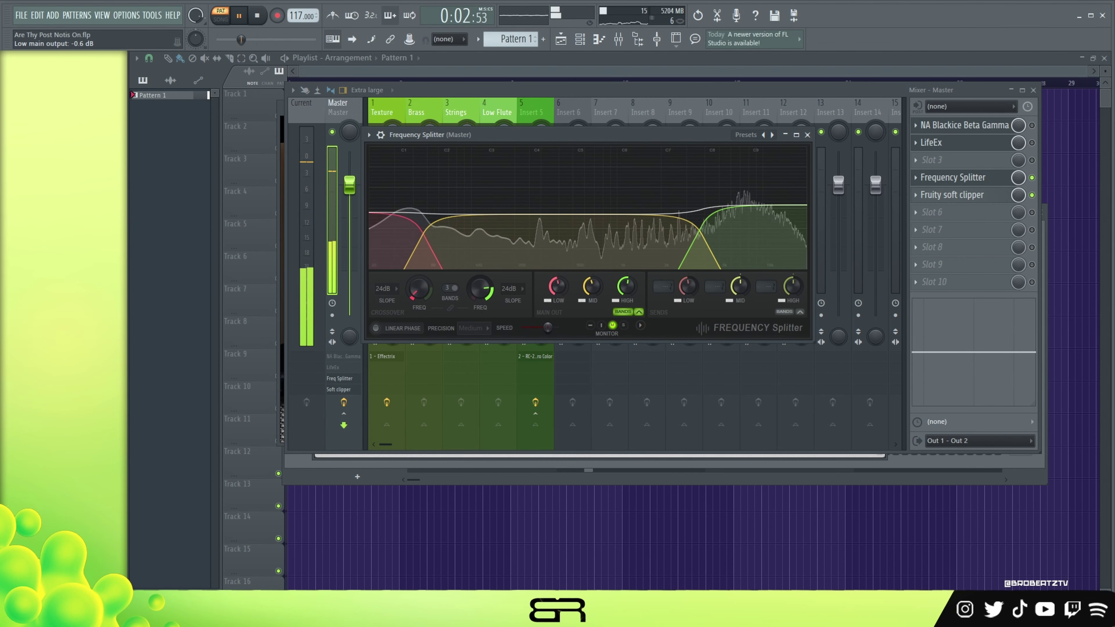
mouse_move(557, 293)
mouse_down()
mouse_move(556, 264)
mouse_move(556, 279)
mouse_up()
key(space)
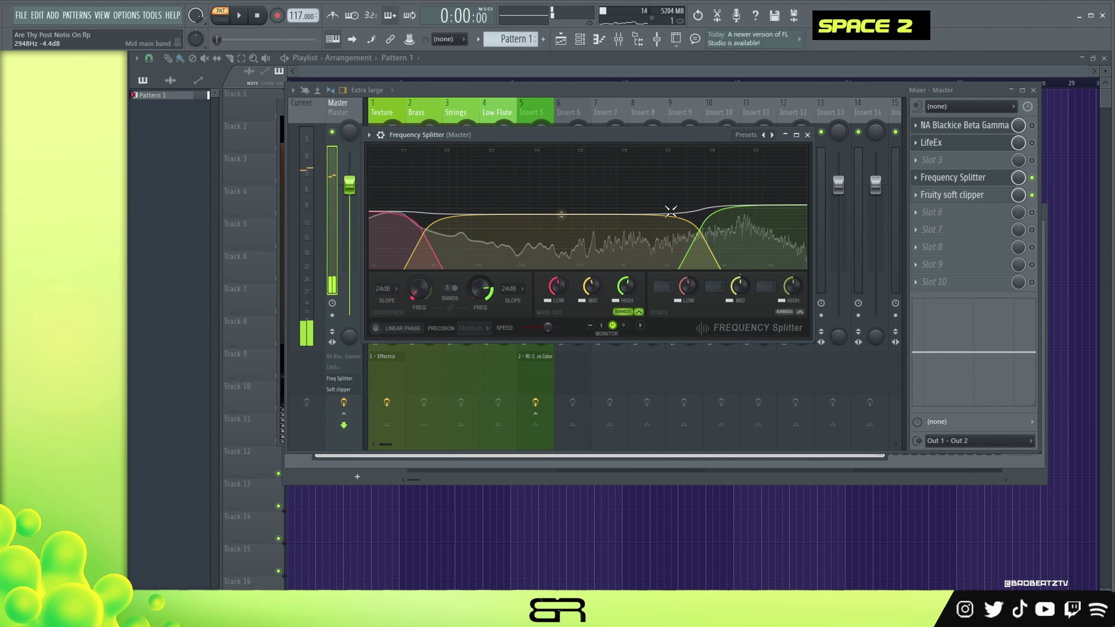
click(807, 135)
Step: Inspect the routing and effect slots of the Strings and Texture mixer tracks
click(456, 114)
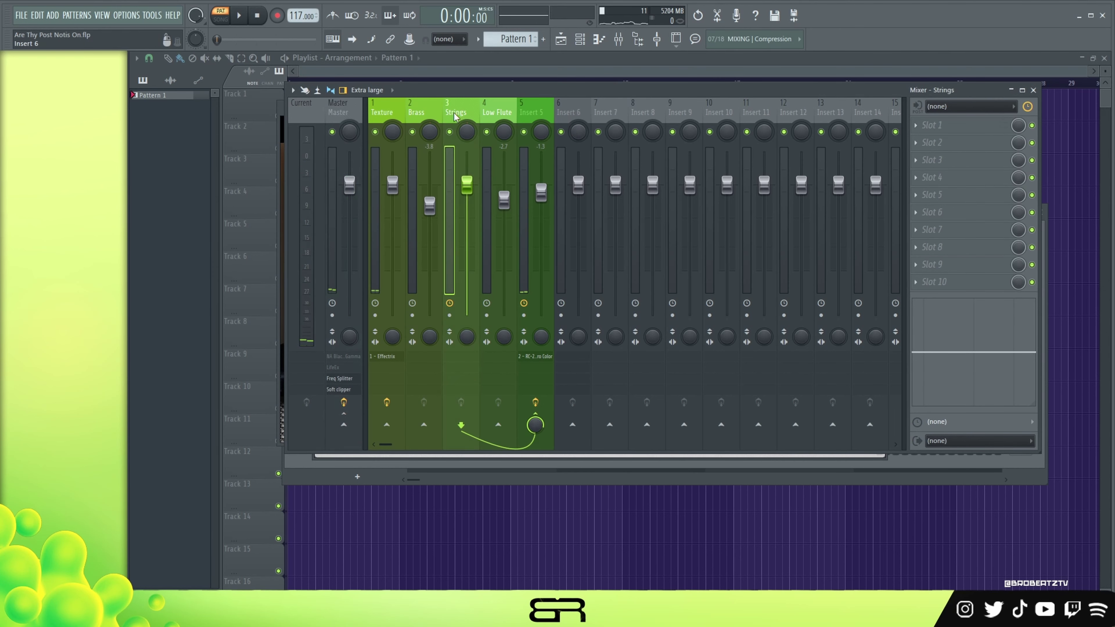
click(382, 115)
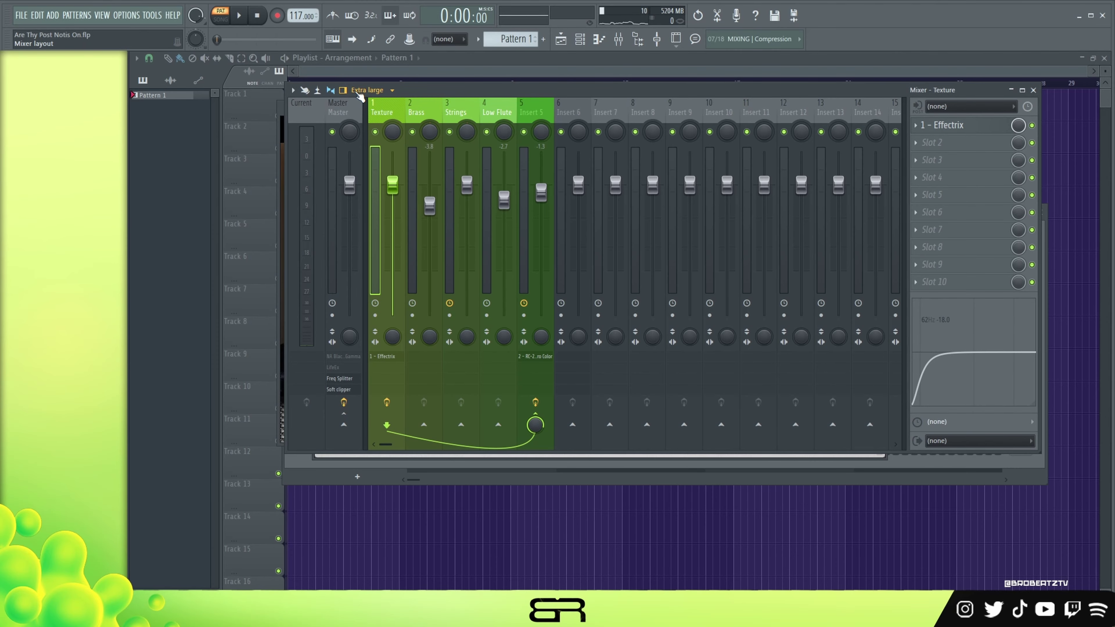